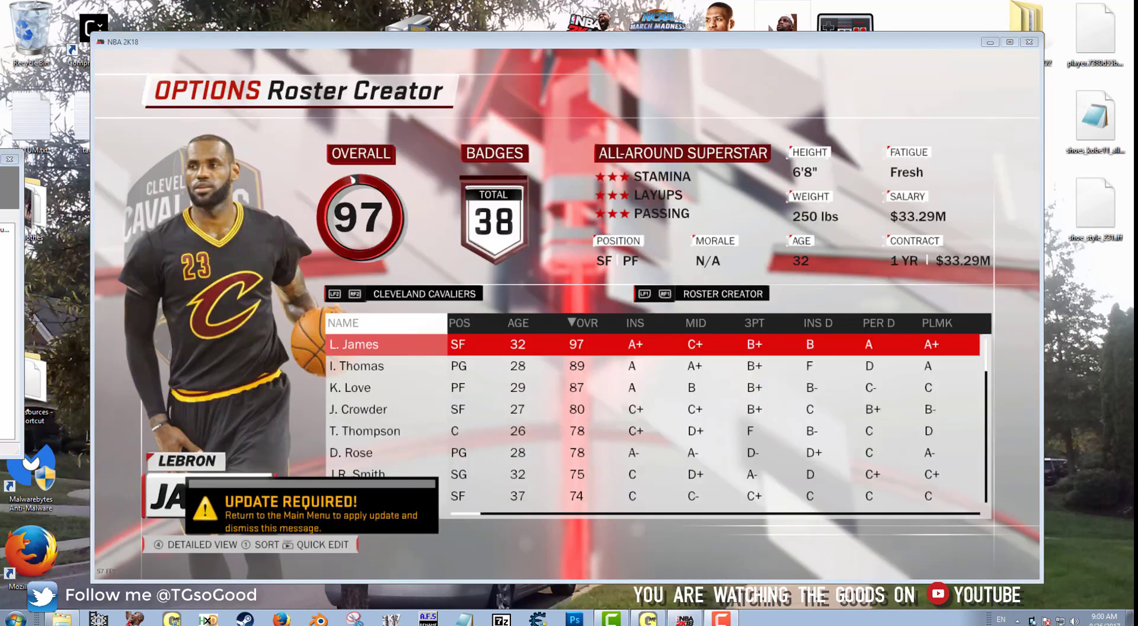
# Open LeBron James from the Cleveland Cavaliers list in Roster Creator with the Edit Player option.
pyautogui.press('Escape')
pyautogui.click(464, 39)
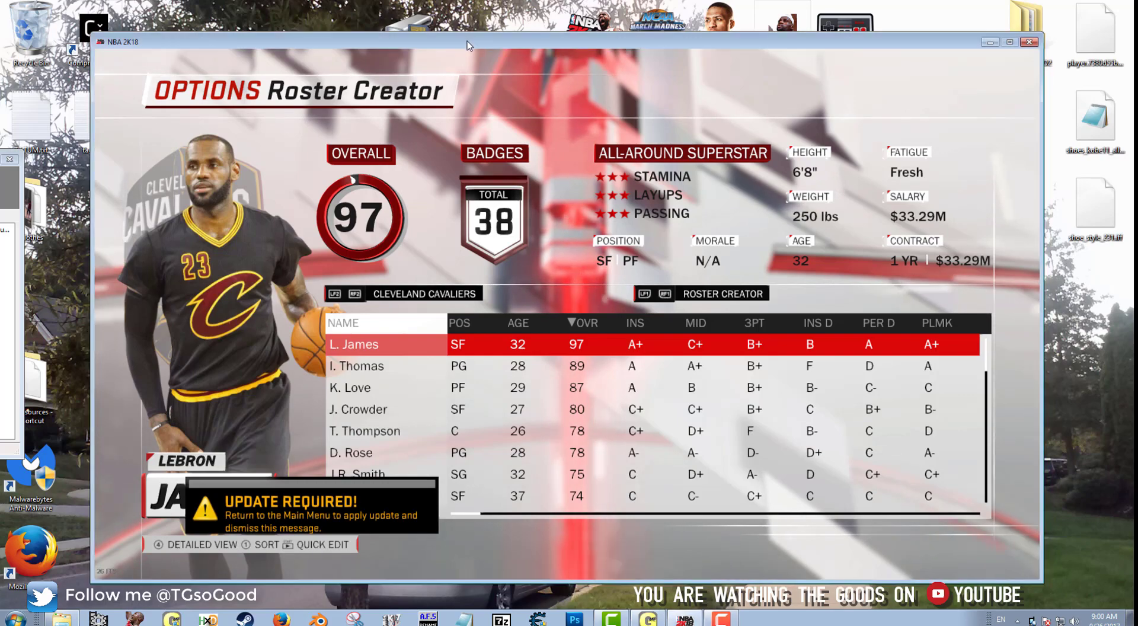
pyautogui.press('Return')
pyautogui.press('Escape')
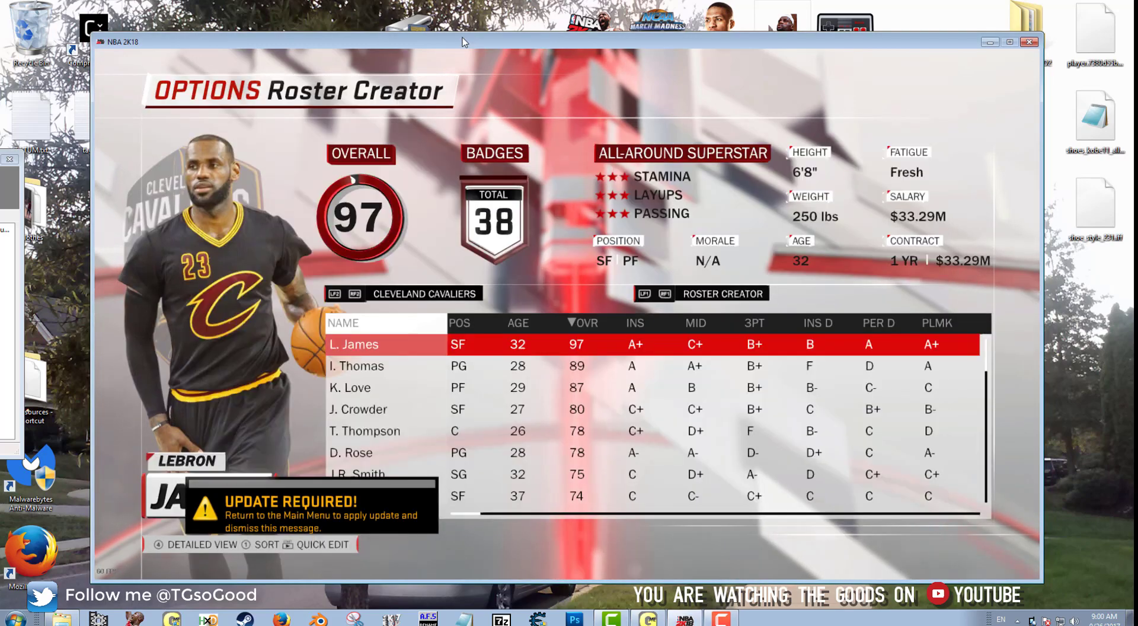
pyautogui.press('Return')
pyautogui.press('Down')
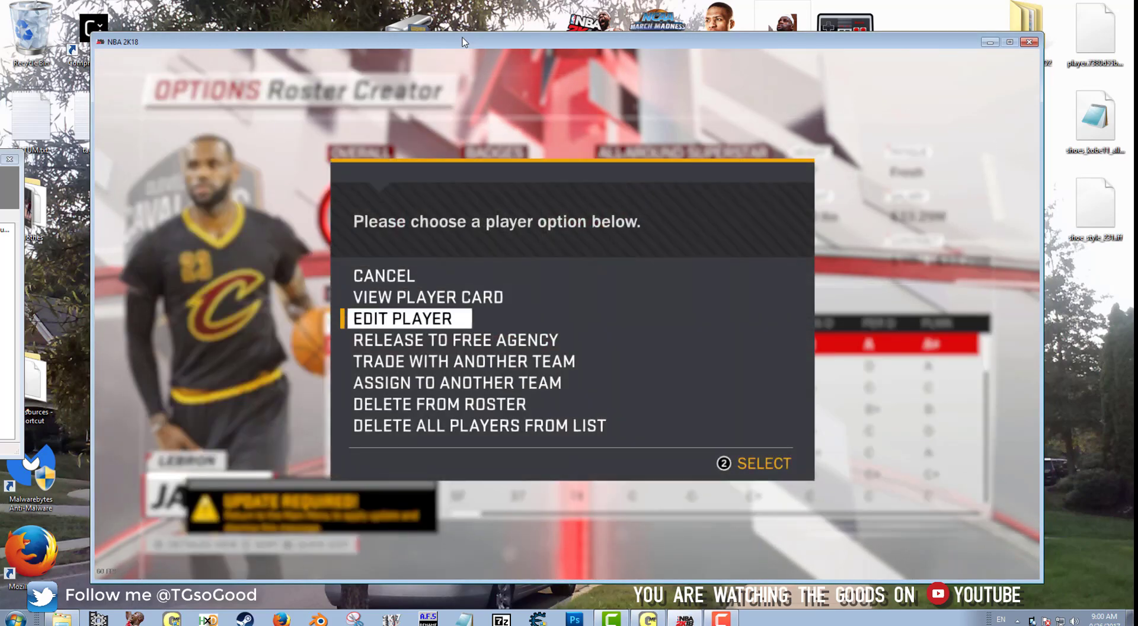
pyautogui.press('Return')
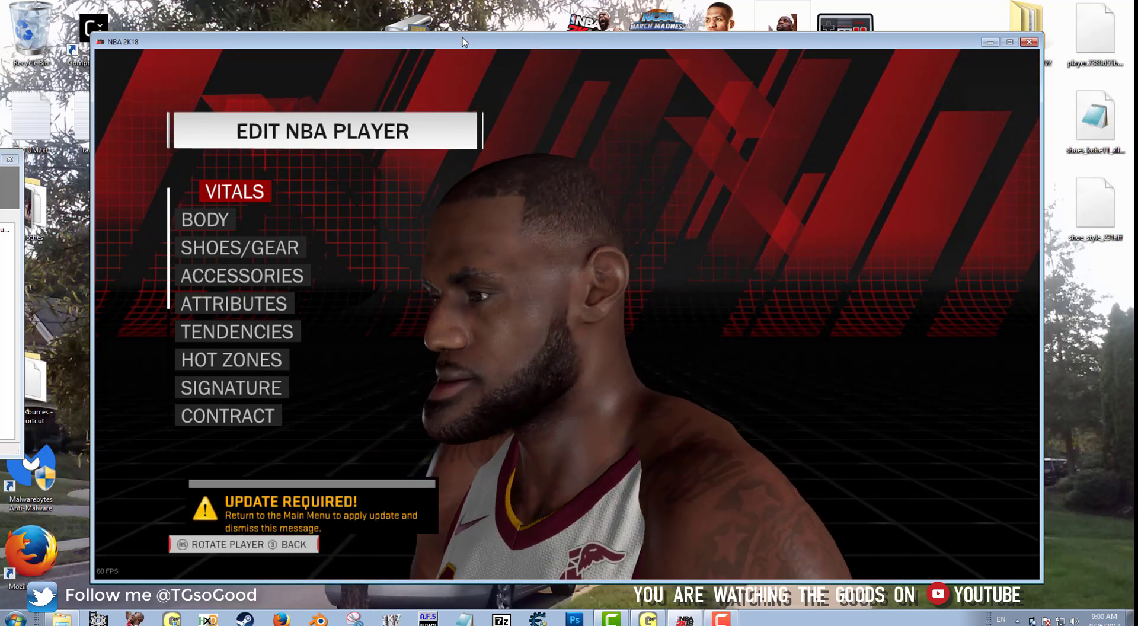
# Go to the Shoes/Gear section of the player's edit options.
pyautogui.press('Down')
pyautogui.press('Down')
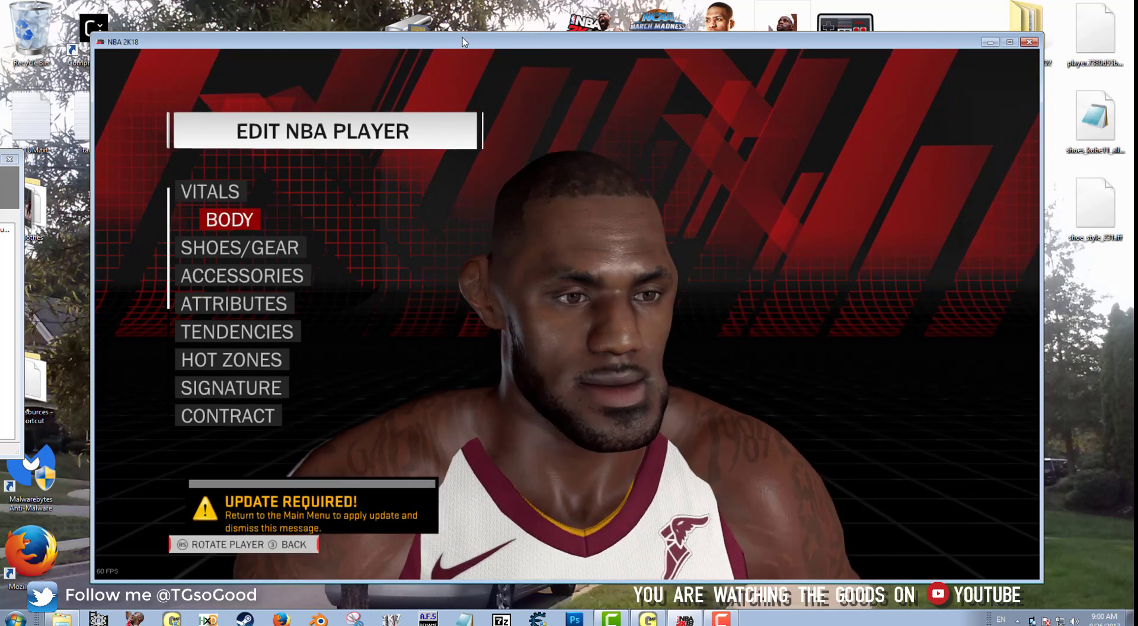
pyautogui.press('Up')
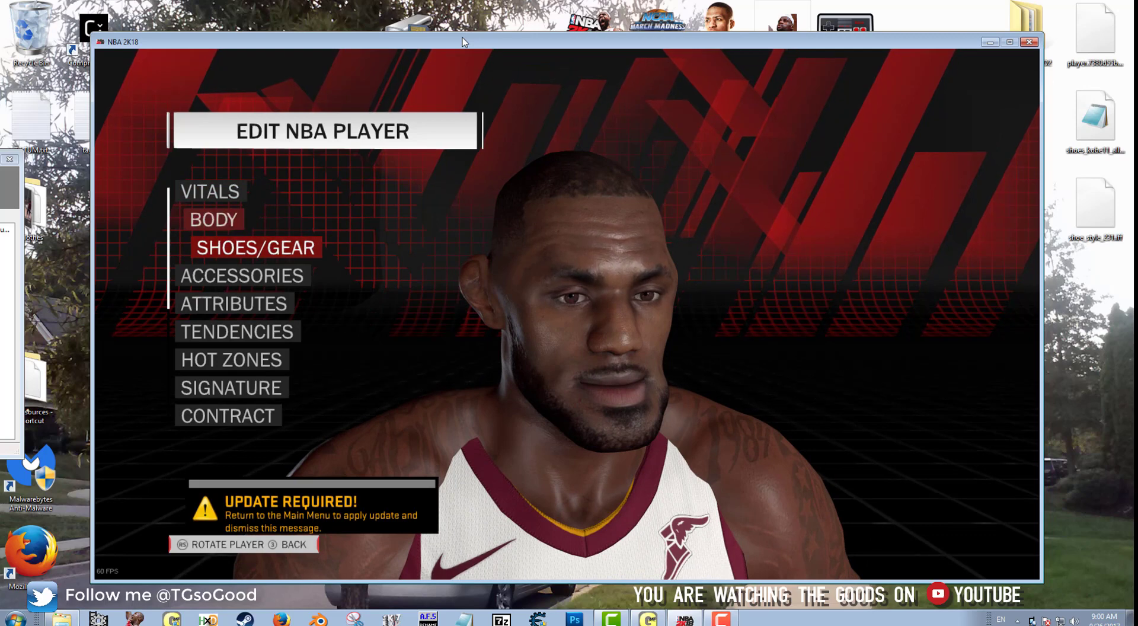
pyautogui.press('Return')
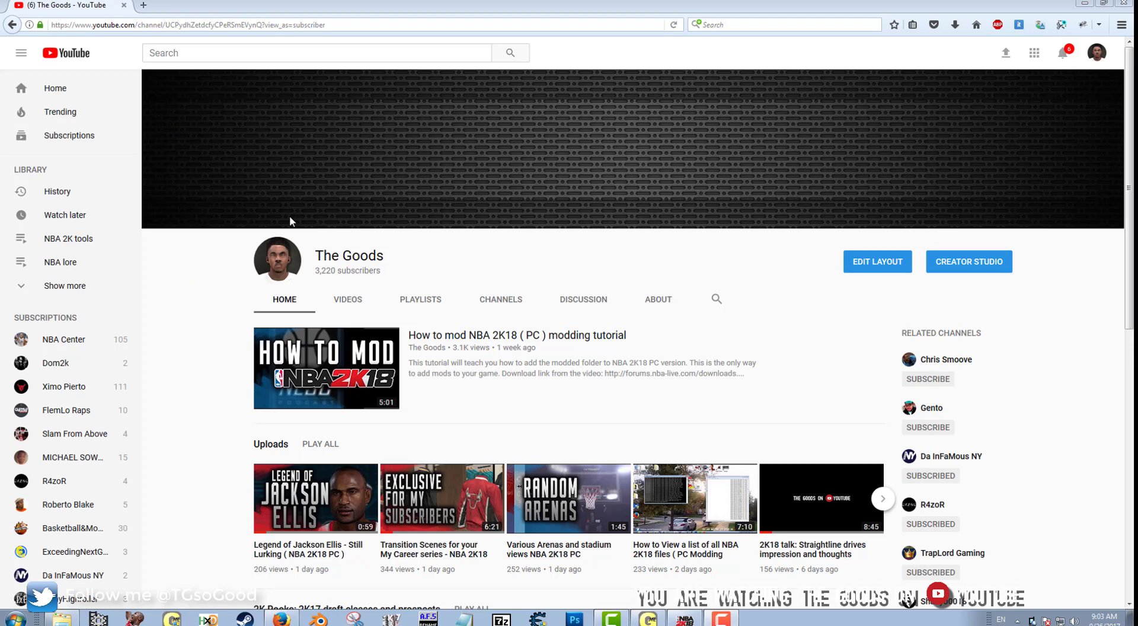
pyautogui.click(667, 557)
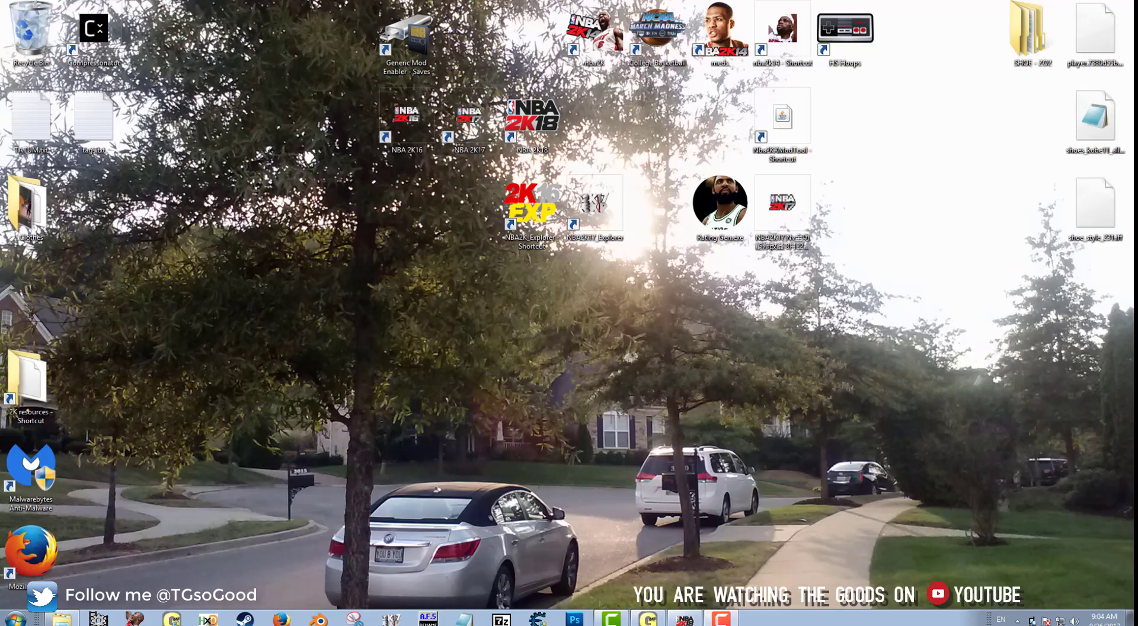
pyautogui.click(607, 223)
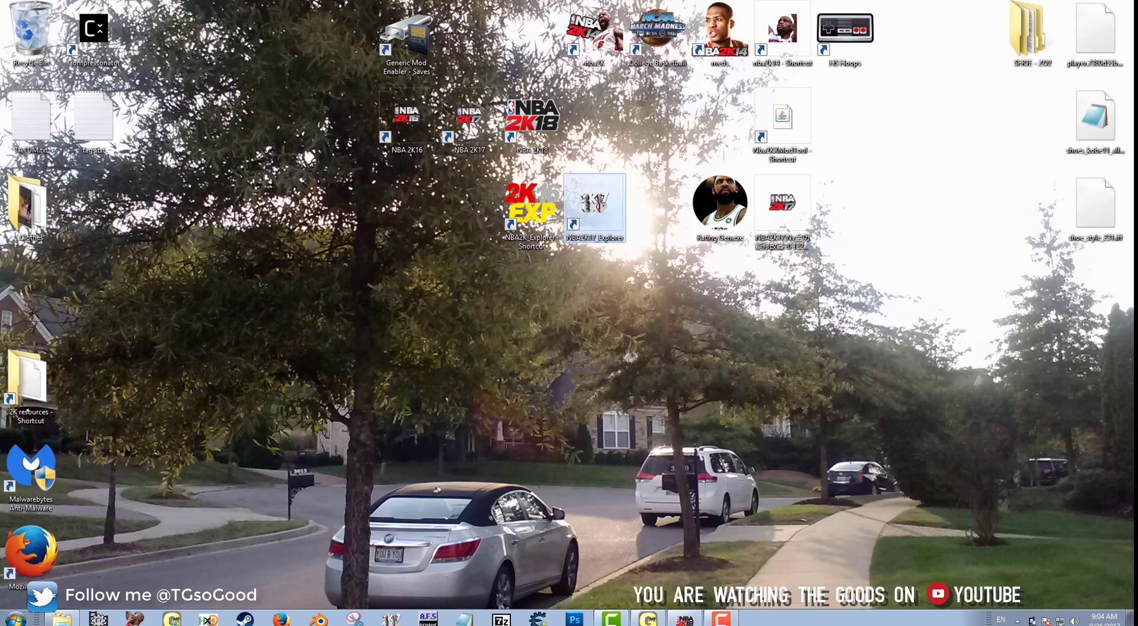
# Switch to Windows Explorer and browse to the Program Files (x86) folder on drive F.
pyautogui.click(62, 620)
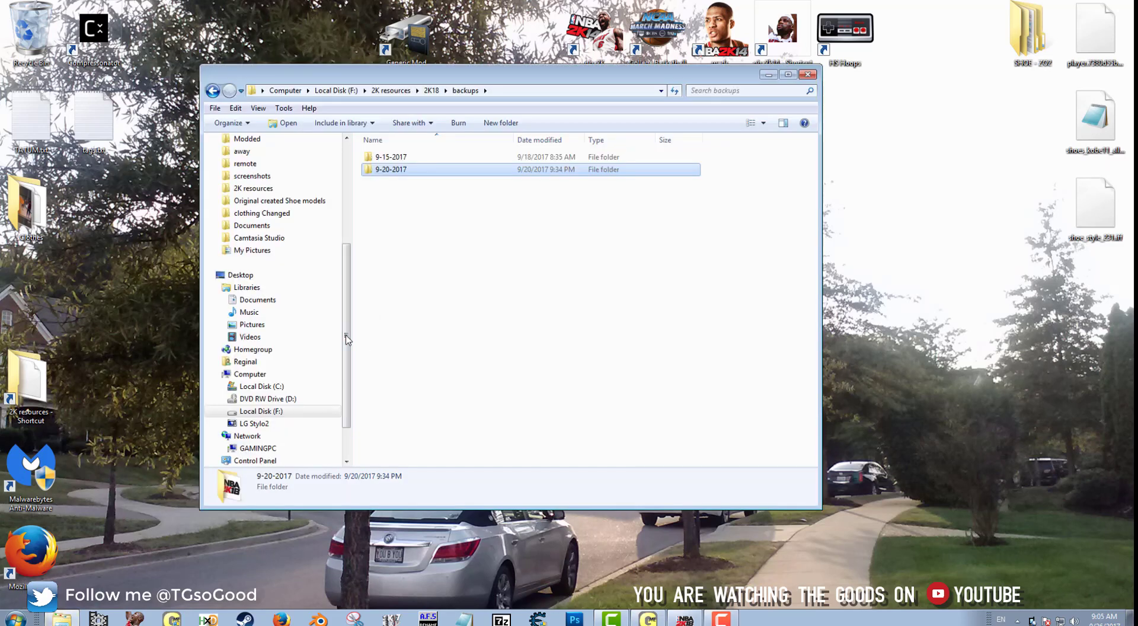
pyautogui.moveTo(348, 364); pyautogui.dragTo(354, 243)
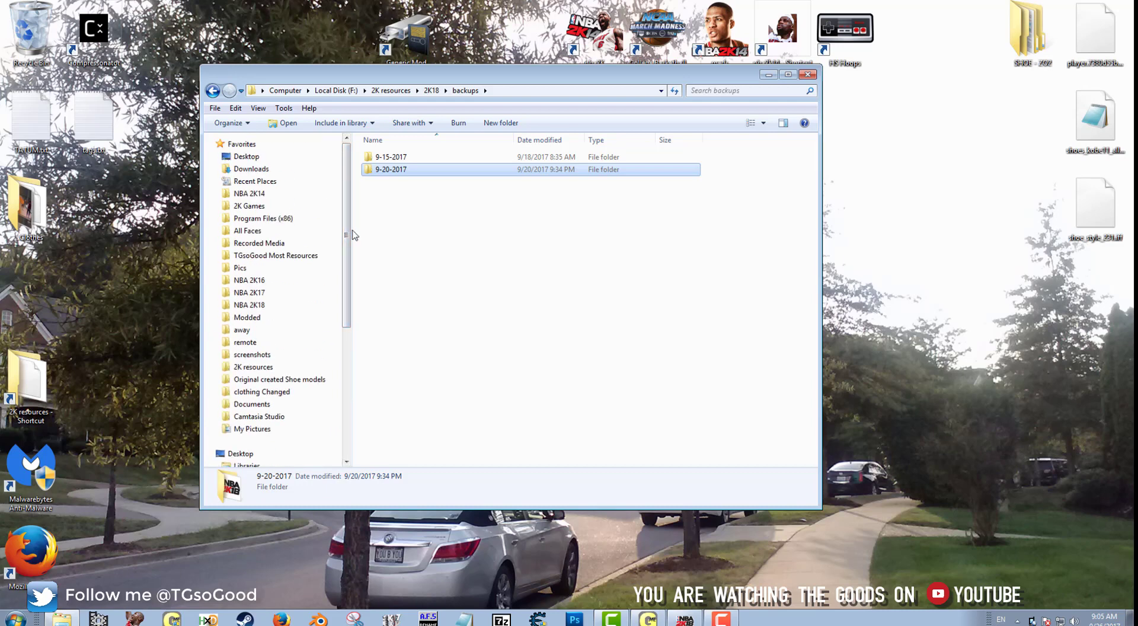
pyautogui.click(240, 221)
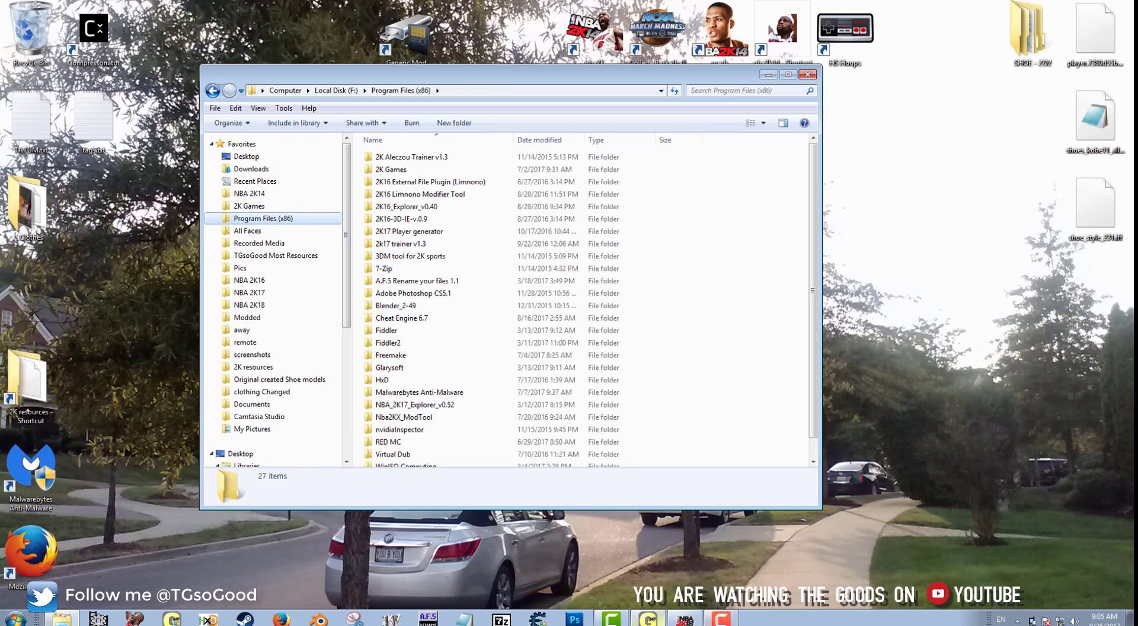
pyautogui.click(648, 620)
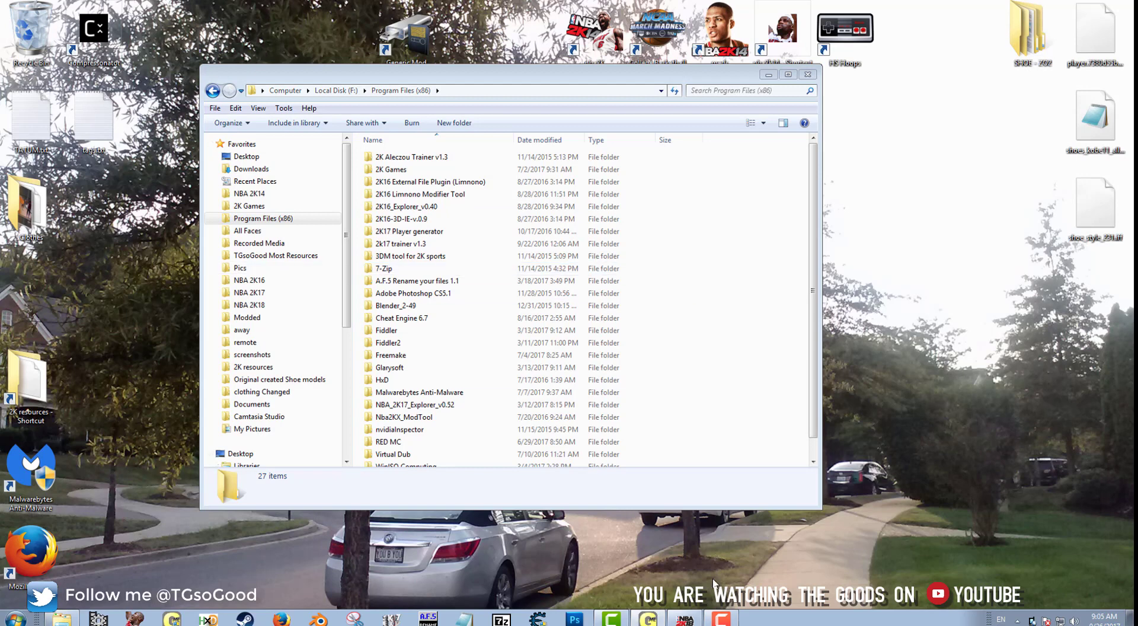
pyautogui.moveTo(685, 620)
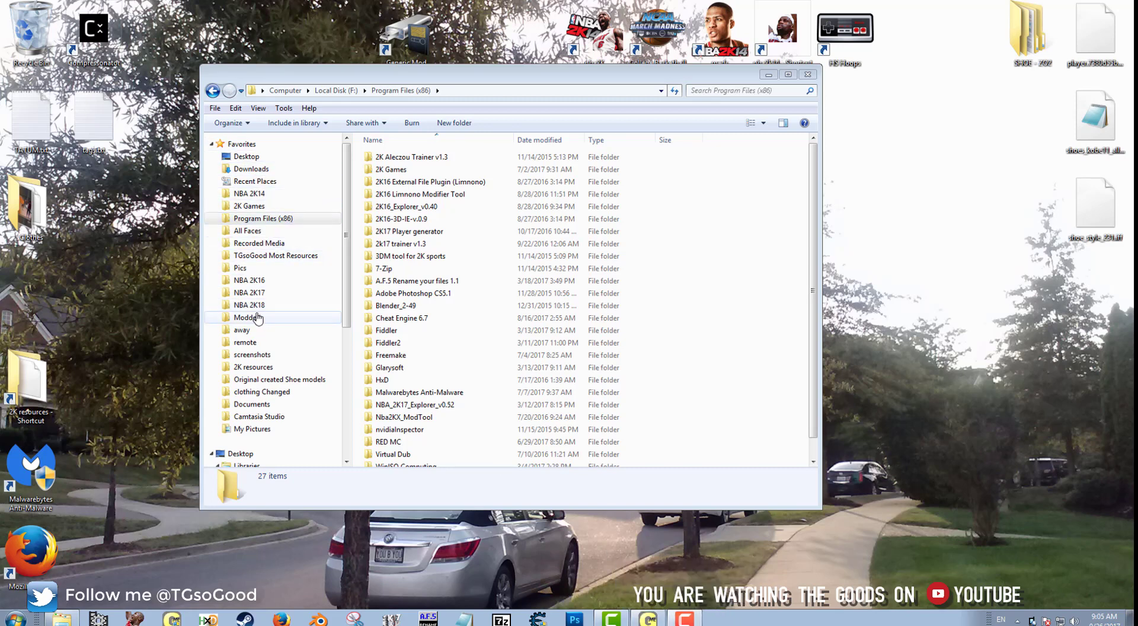
# Open the Modded folder inside the NBA 2K18 game folder.
pyautogui.click(297, 305)
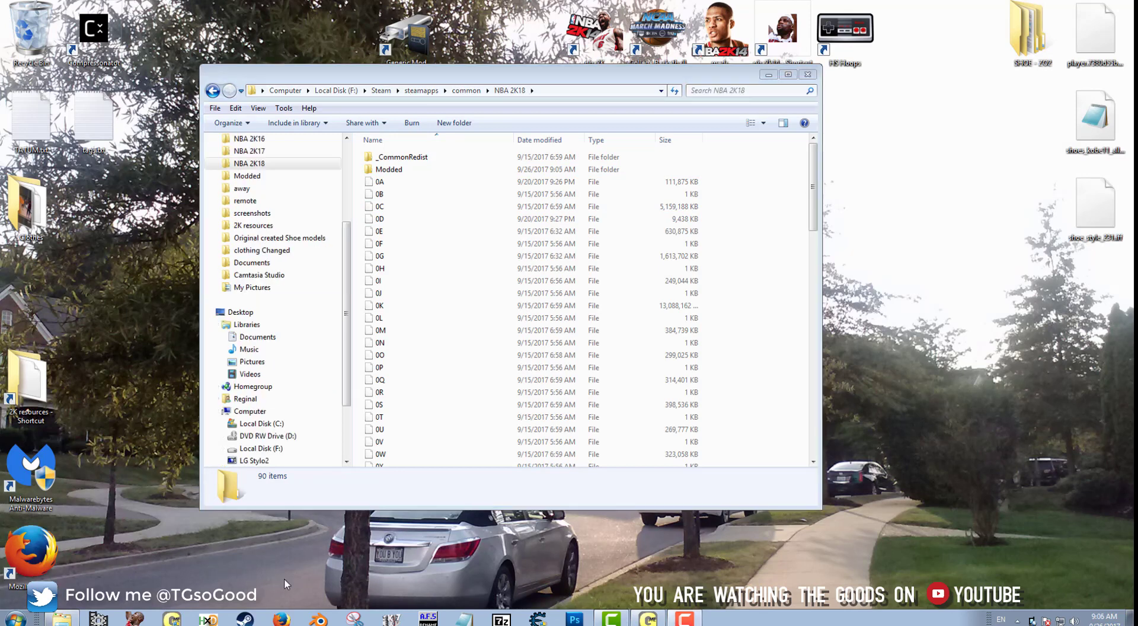
pyautogui.doubleClick(389, 170)
pyautogui.click(391, 171)
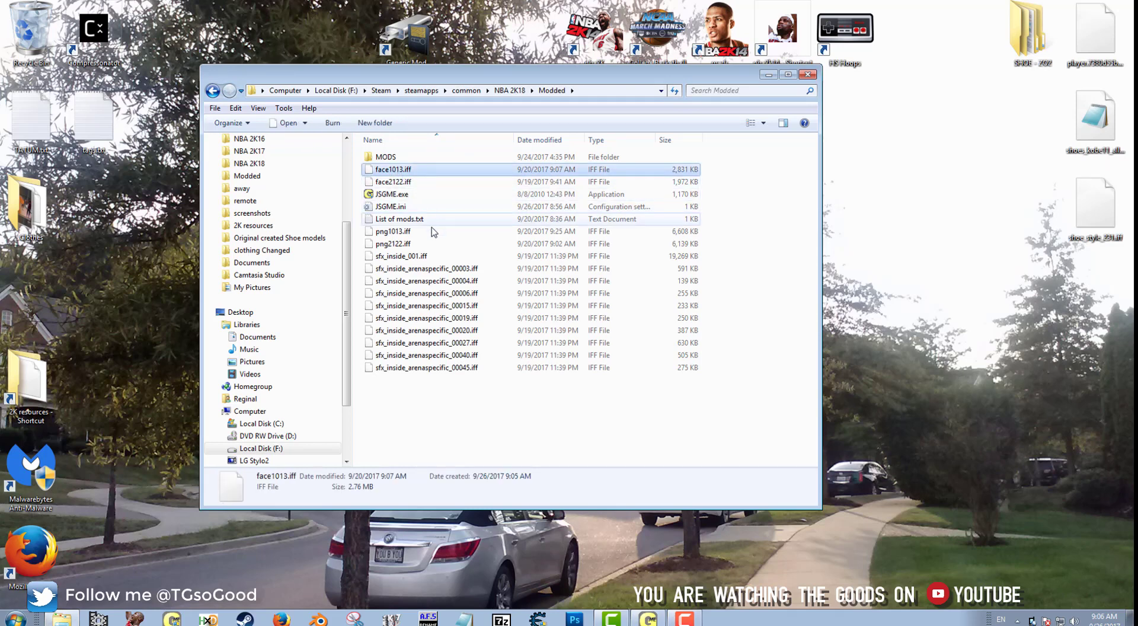
# Copy png1013.iff from the Modded folder to the desktop.
pyautogui.click(393, 233)
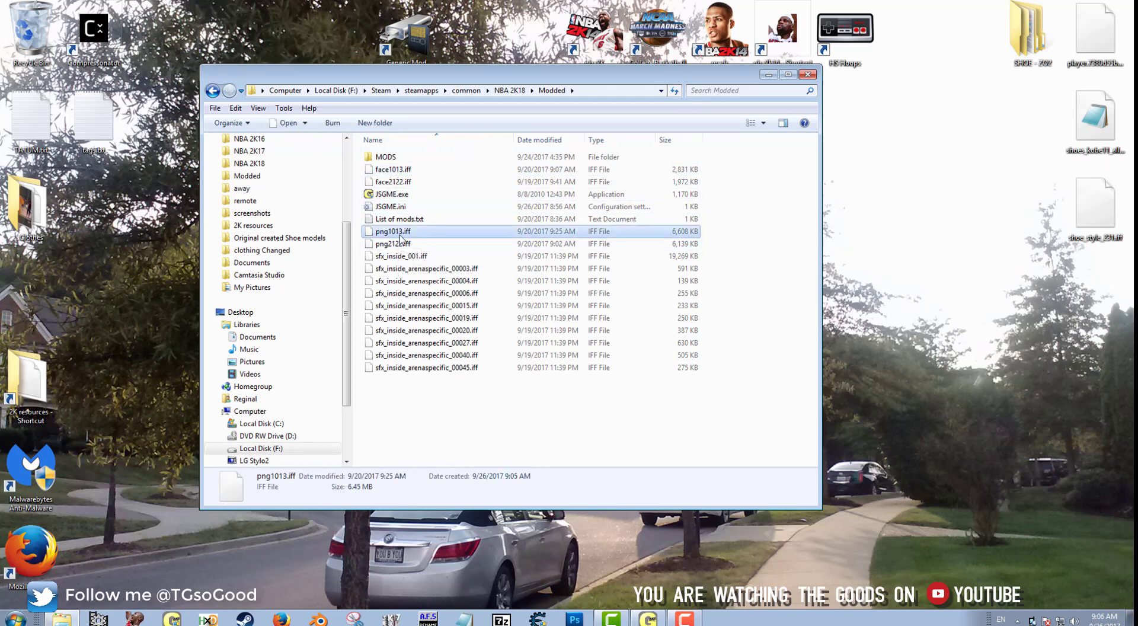
pyautogui.rightClick(399, 235)
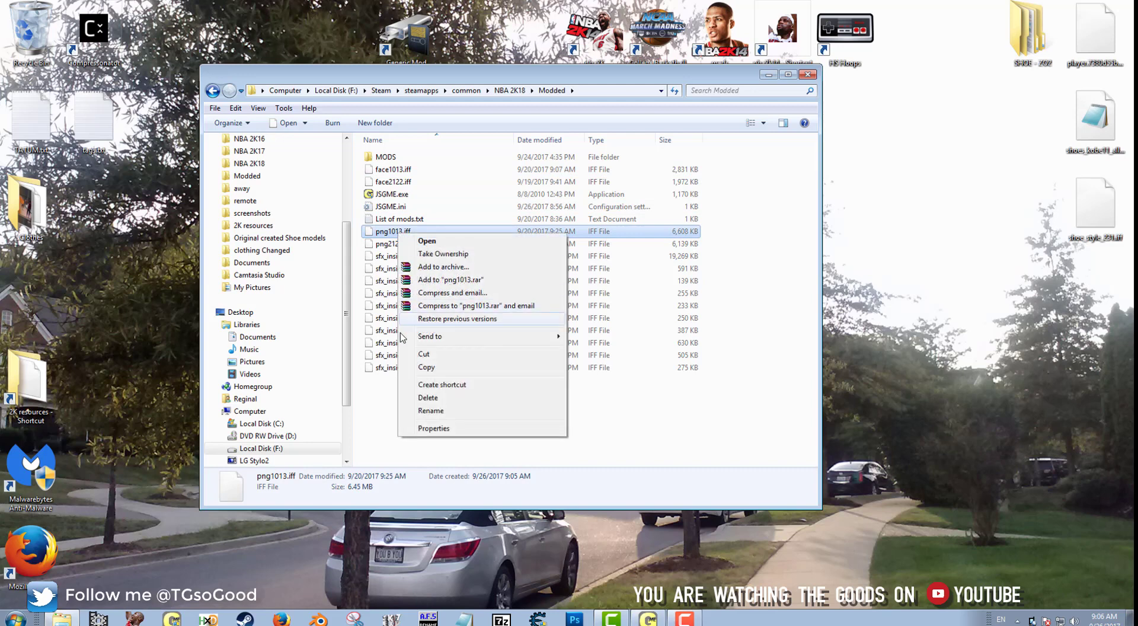
pyautogui.click(423, 369)
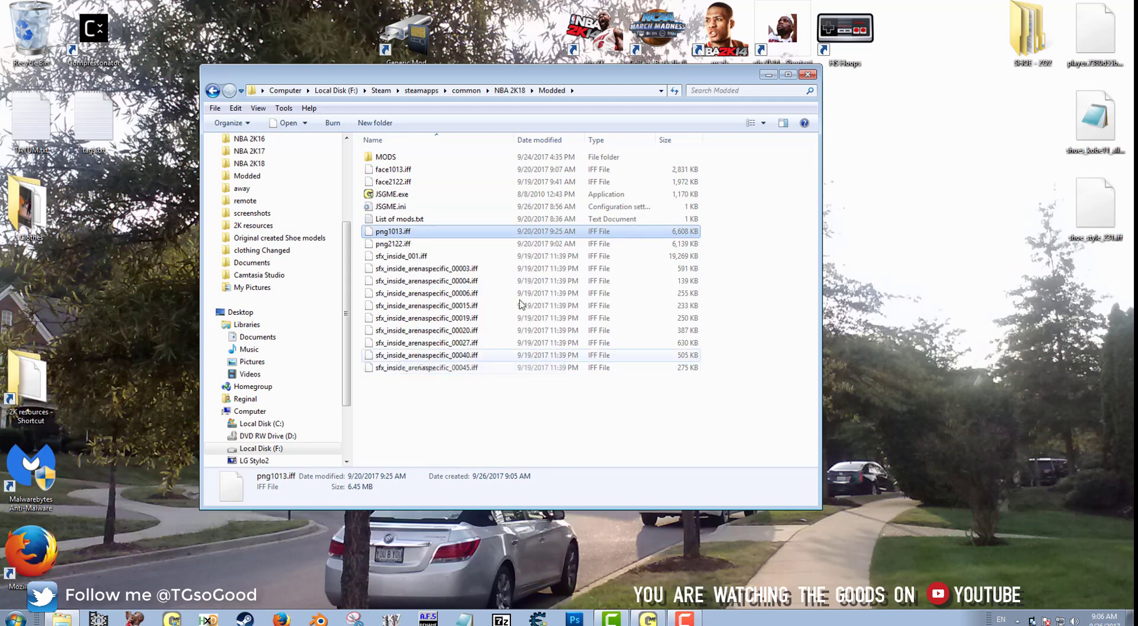
pyautogui.click(767, 75)
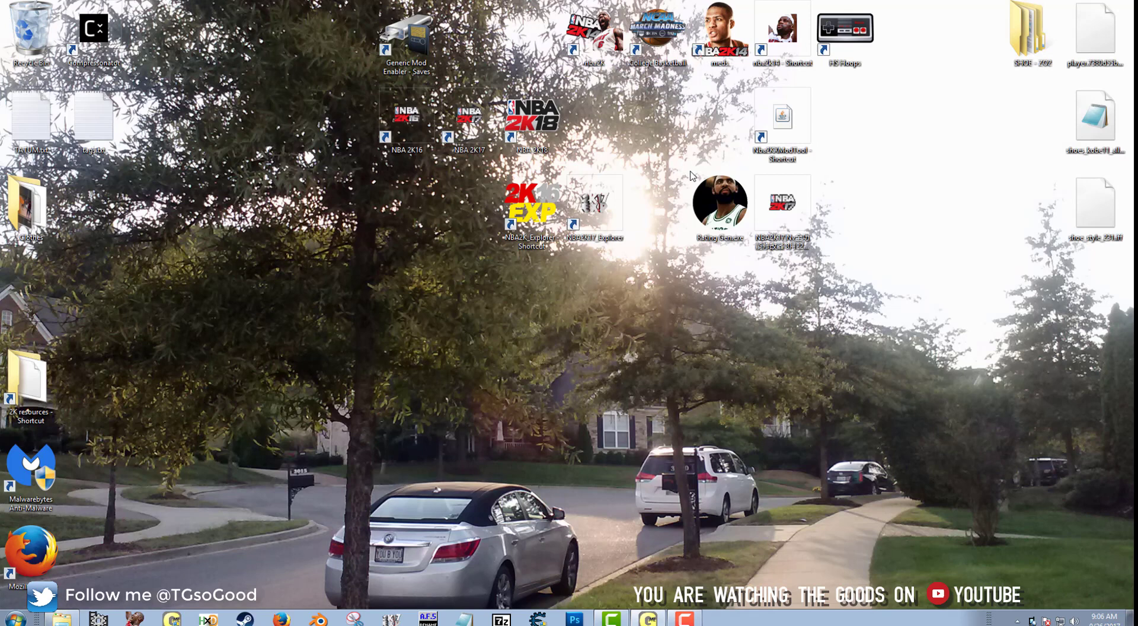
pyautogui.rightClick(260, 264)
pyautogui.click(295, 314)
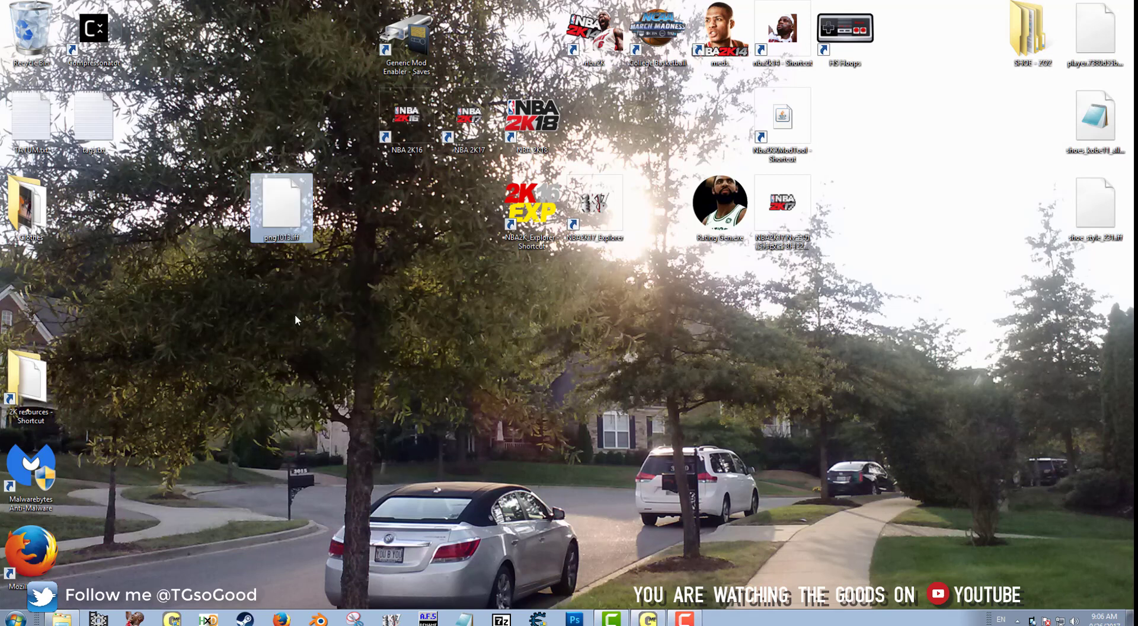
pyautogui.doubleClick(285, 232)
pyautogui.click(646, 363)
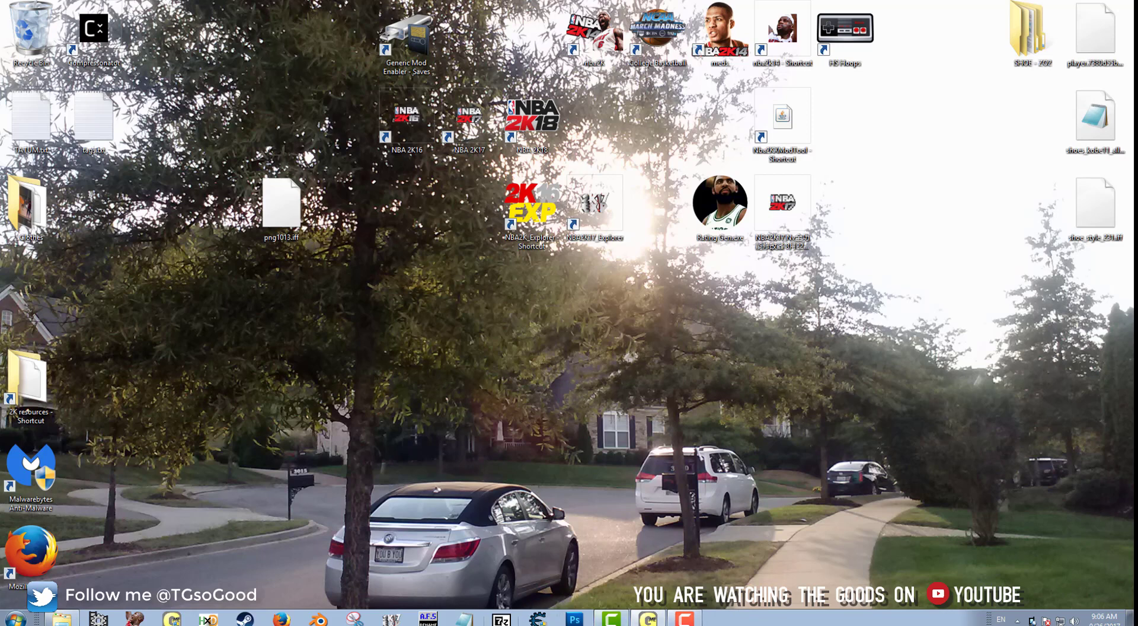
# Switch to 7-Zip File Manager, reduce it to a single panel and move its window clear of png1013.iff on the desktop.
pyautogui.click(501, 619)
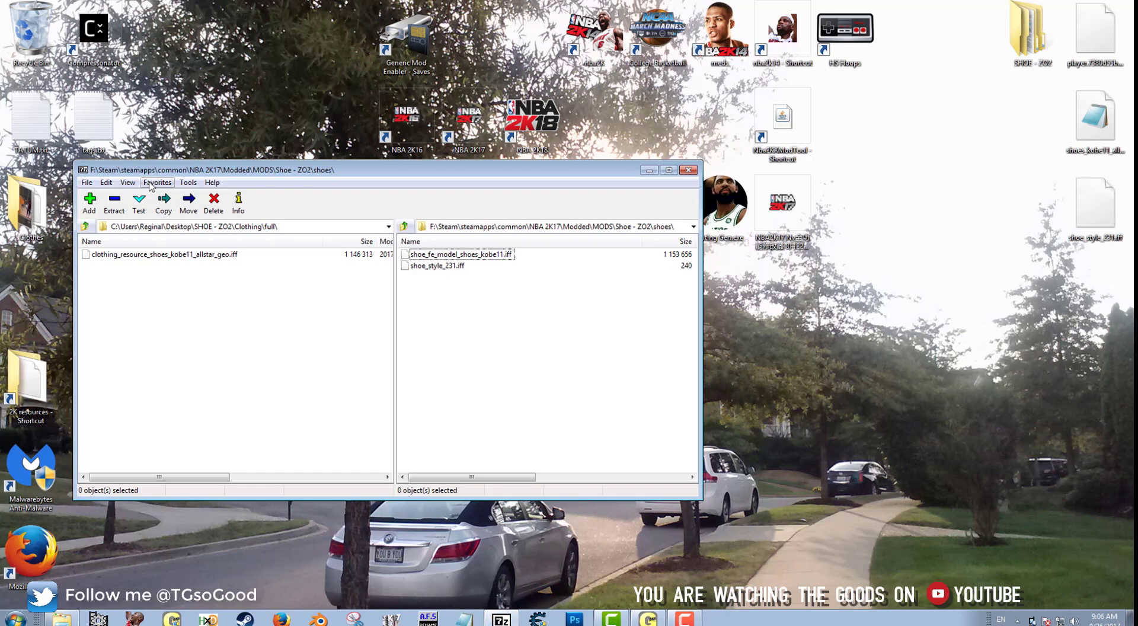
pyautogui.click(128, 182)
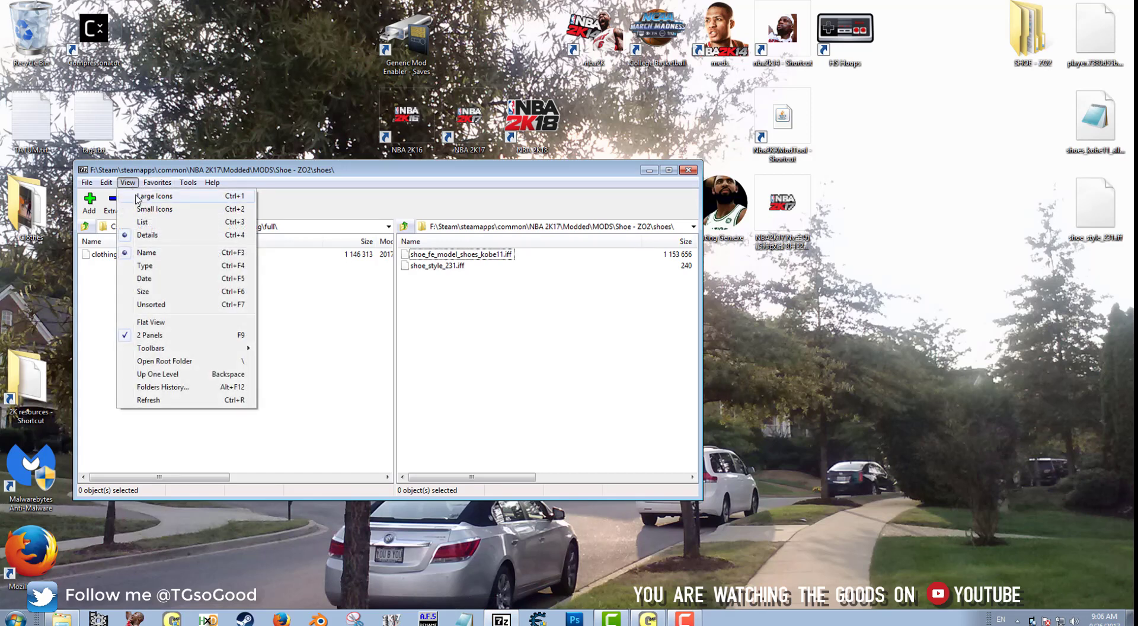
pyautogui.click(128, 335)
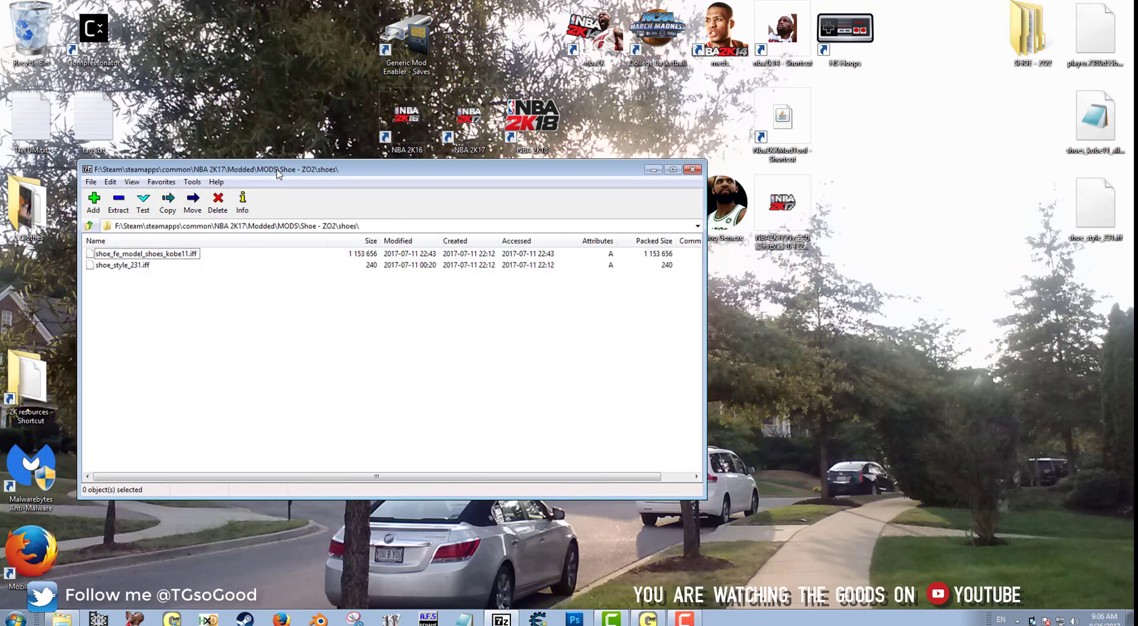
pyautogui.moveTo(265, 175); pyautogui.dragTo(514, 212)
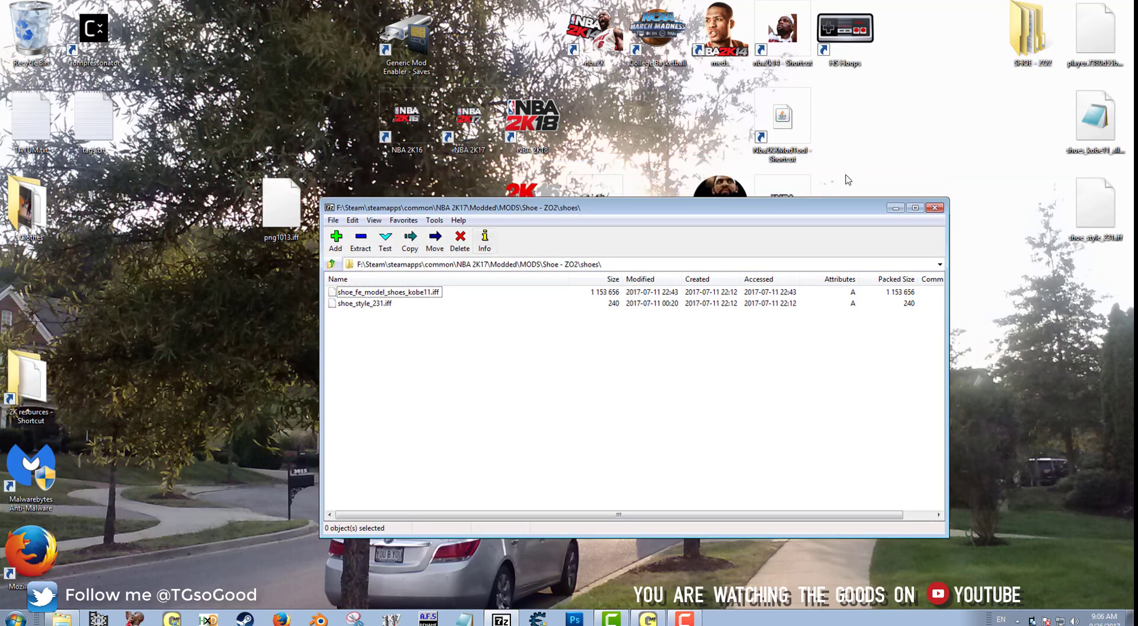
pyautogui.moveTo(845, 189); pyautogui.dragTo(852, 97)
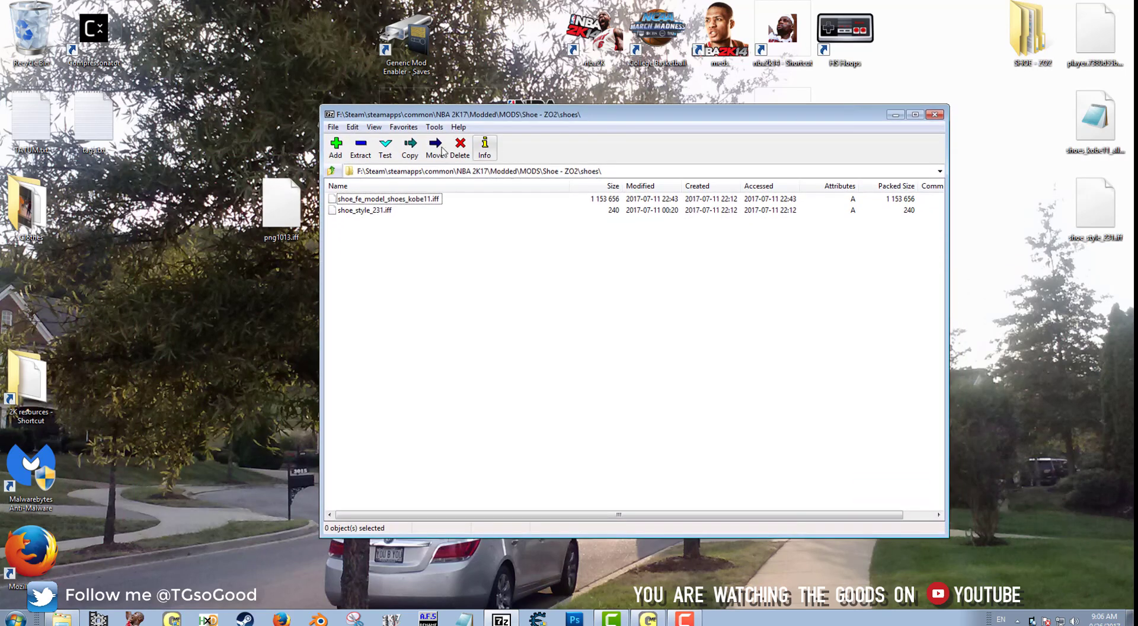
# Browse to the Desktop folder in 7-Zip and open the png1013.iff archive.
pyautogui.click(403, 127)
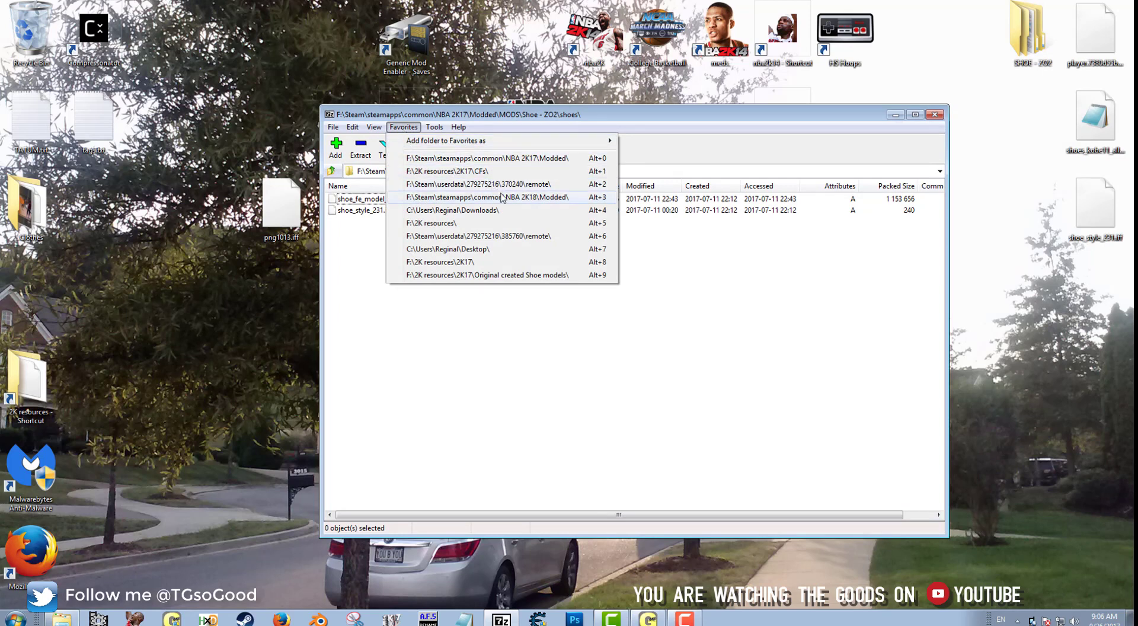
pyautogui.click(470, 252)
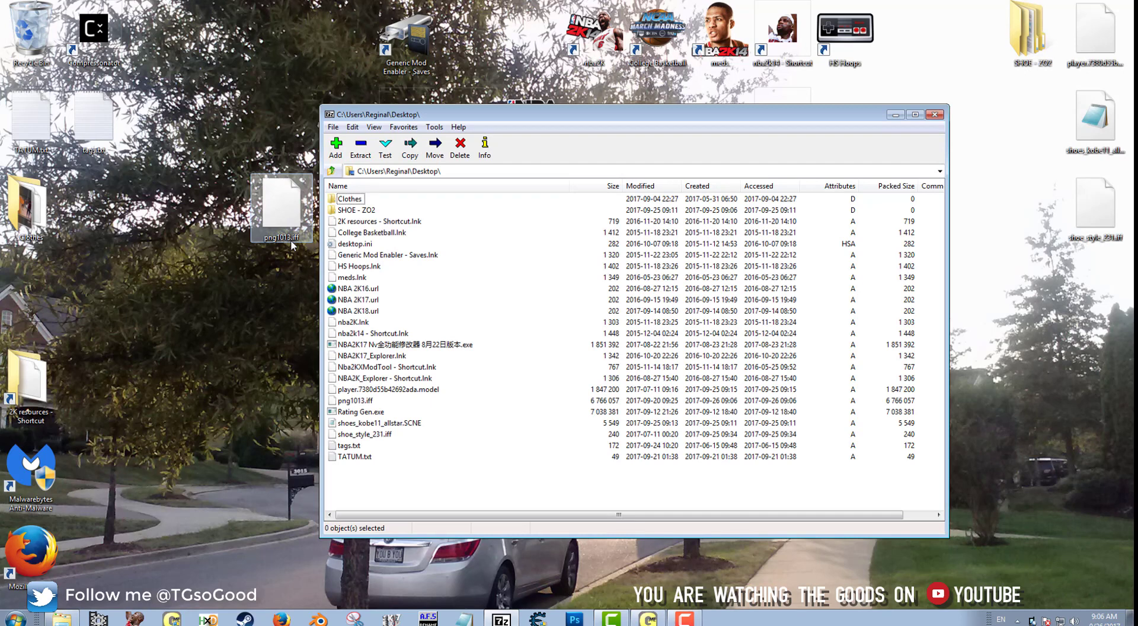
pyautogui.doubleClick(356, 402)
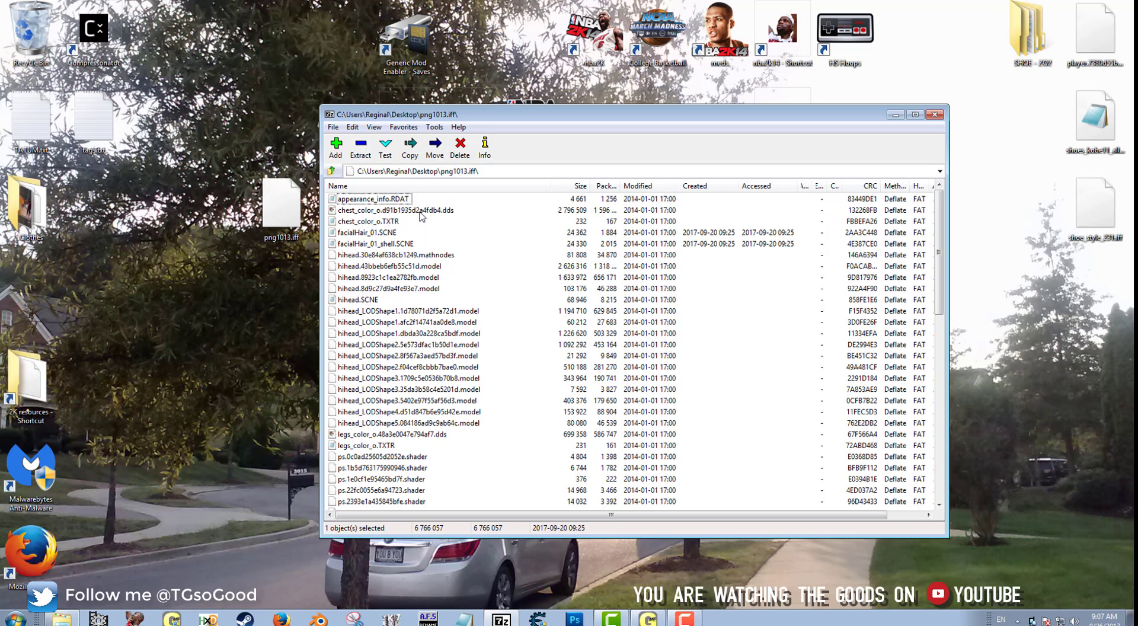
# Extract hihead.SCNE to the desktop, place it below png1013.iff and view its contents in Notepad.
pyautogui.click(372, 301)
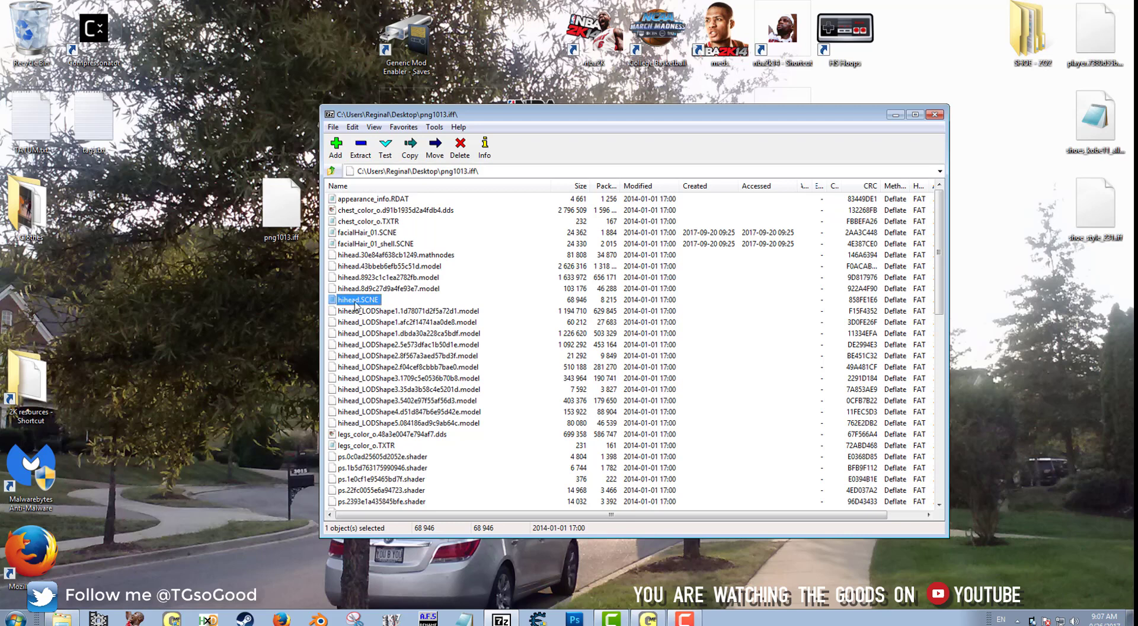
pyautogui.moveTo(362, 303); pyautogui.dragTo(235, 215)
pyautogui.moveTo(268, 130); pyautogui.dragTo(274, 294)
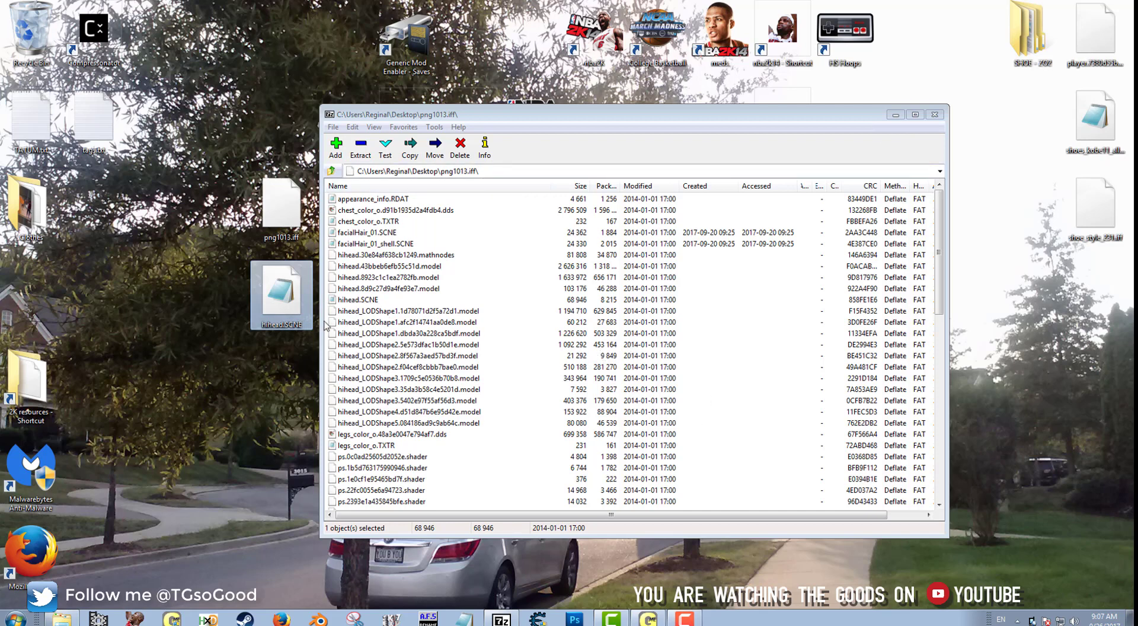
pyautogui.doubleClick(275, 303)
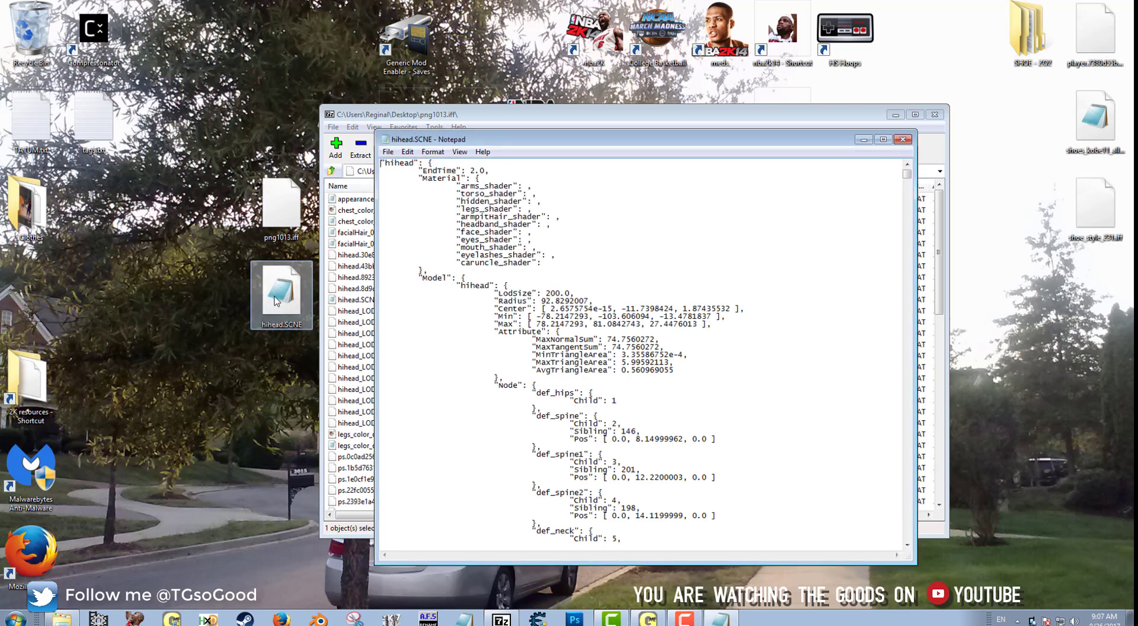
pyautogui.click(903, 140)
# Open the desktop copy of hihead.SCNE in Notepad again.
pyautogui.rightClick(354, 301)
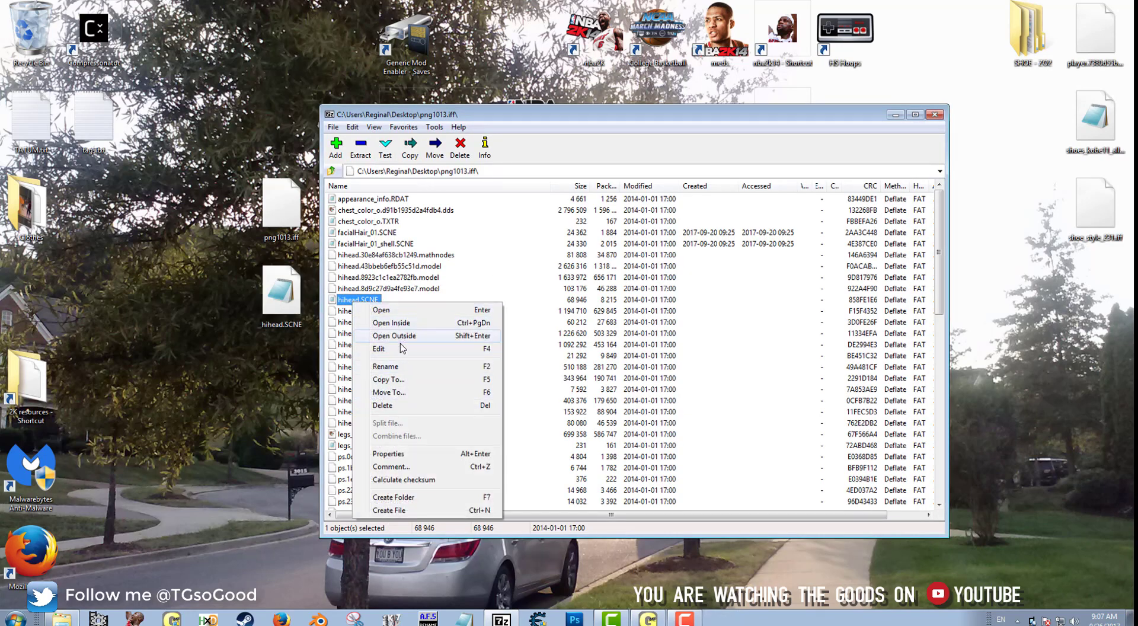
pyautogui.rightClick(288, 306)
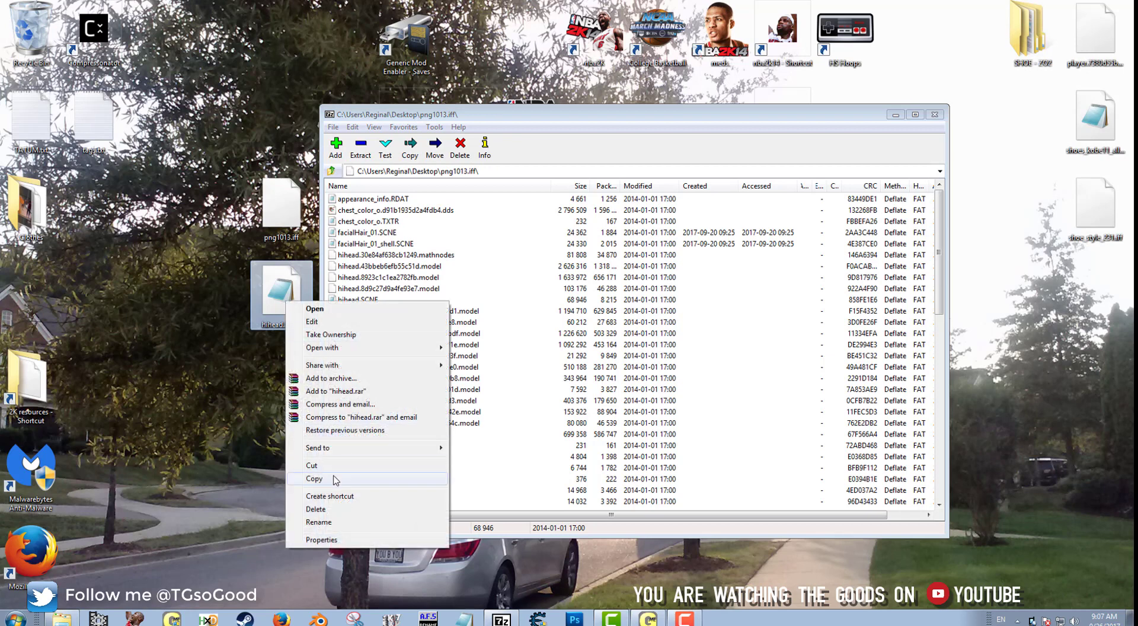
pyautogui.moveTo(347, 353)
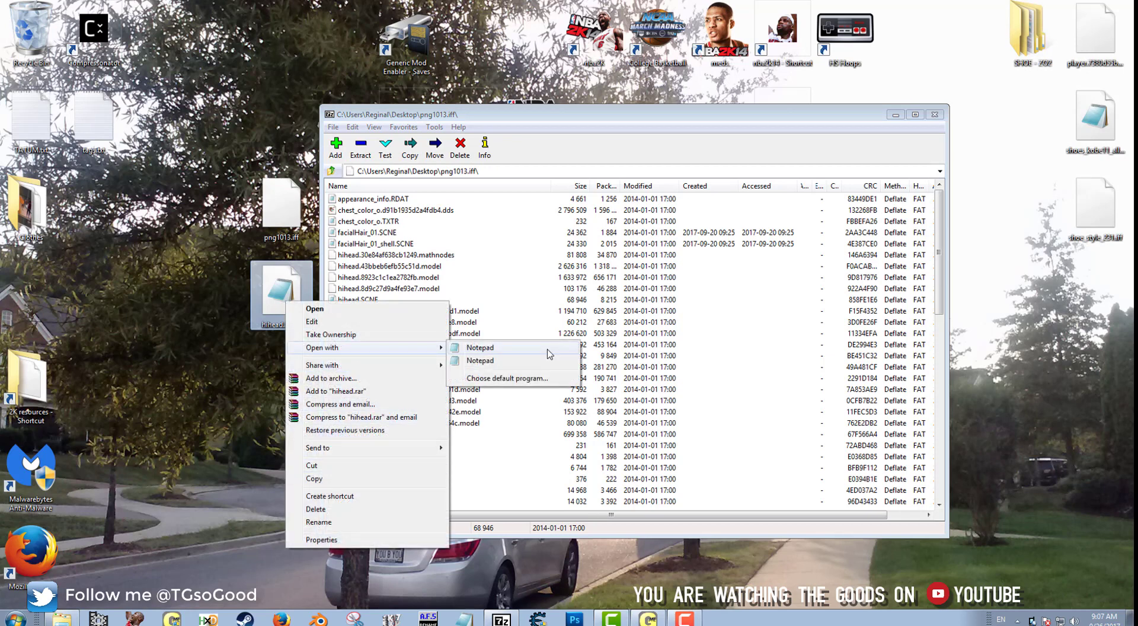
pyautogui.click(292, 290)
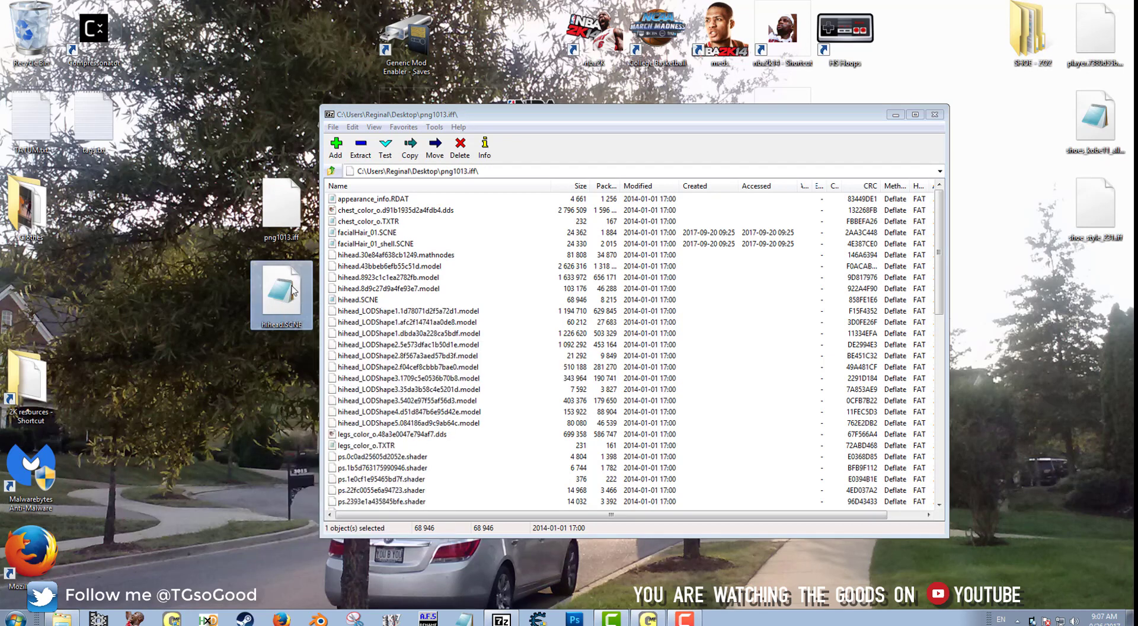
pyautogui.doubleClick(292, 290)
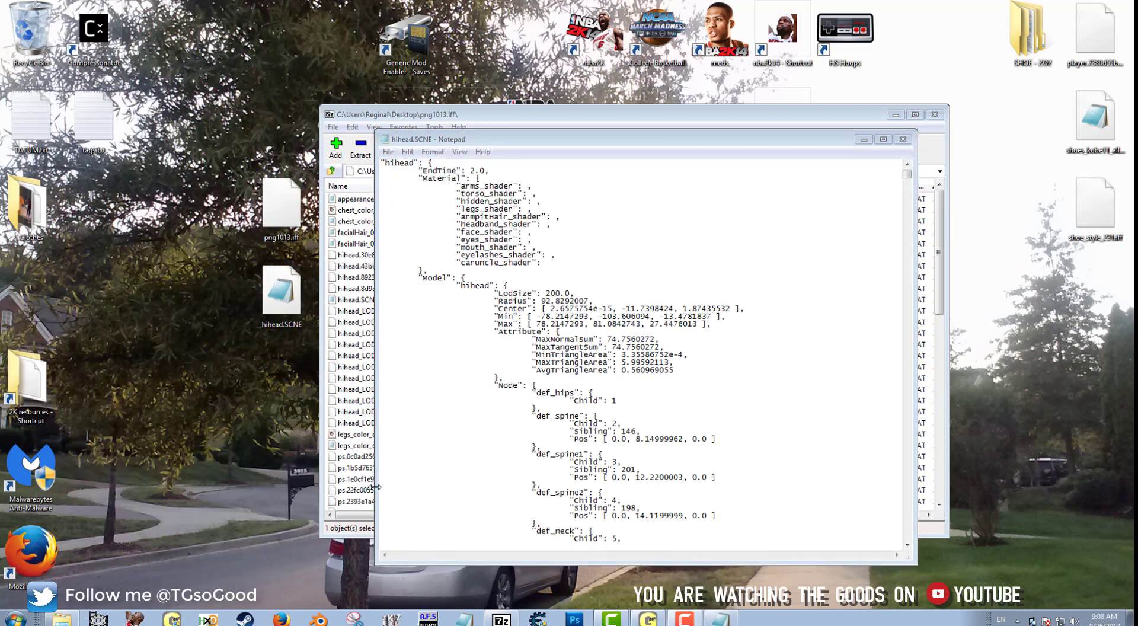
# Search hihead.SCNE for "hihead." to locate the Binary line of the hihead model, and dismiss the search.
pyautogui.click(388, 152)
pyautogui.moveTo(404, 156)
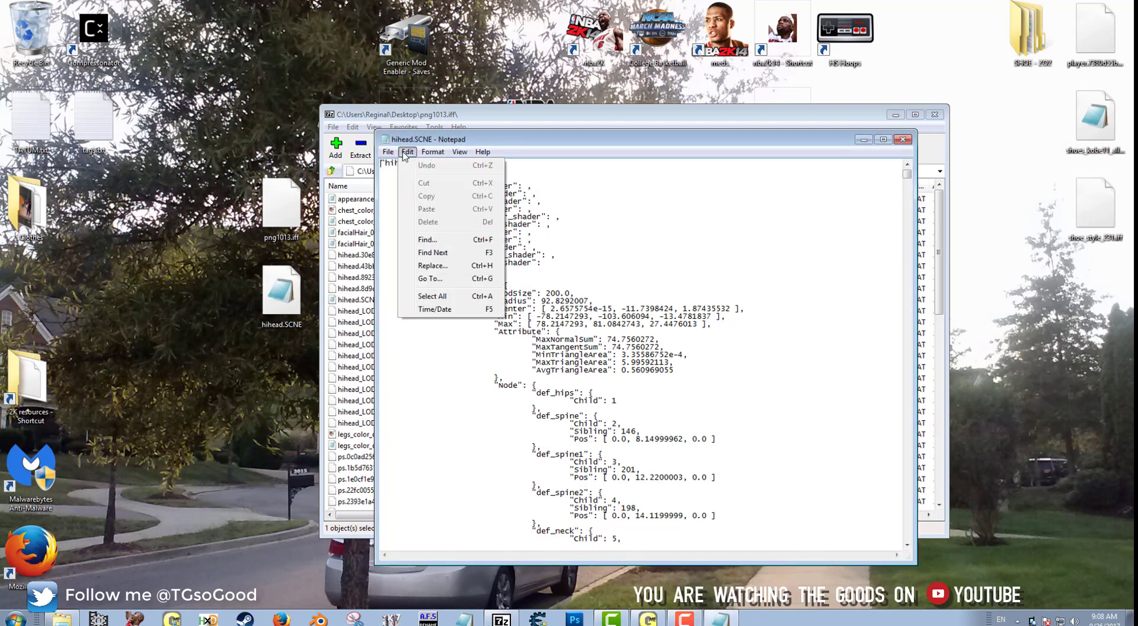
pyautogui.click(485, 243)
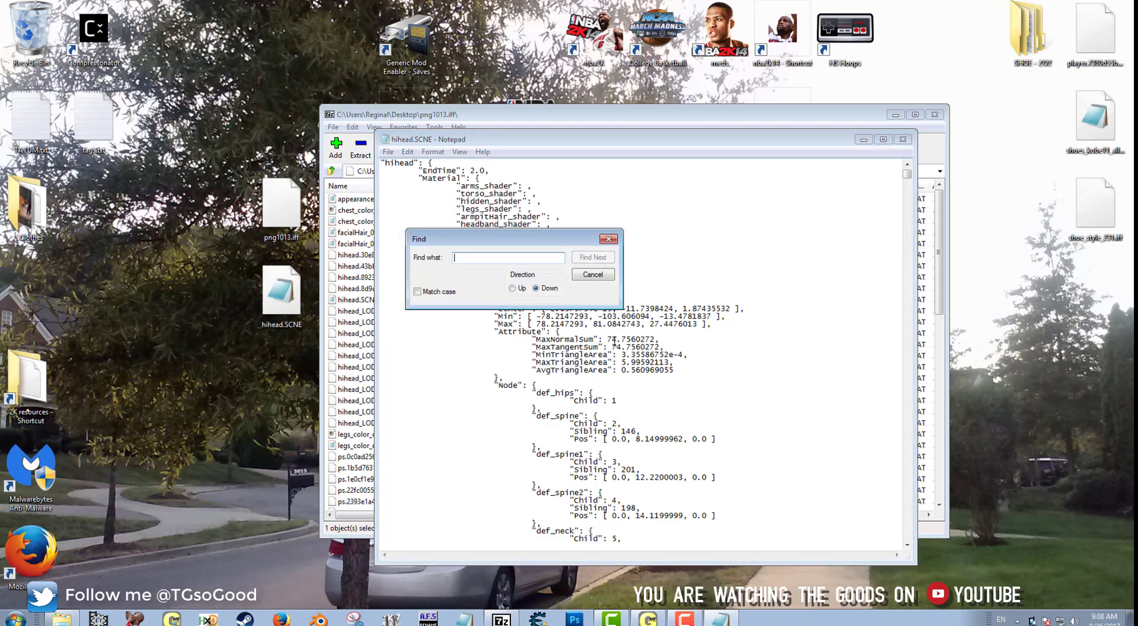
pyautogui.write('hihead.')
pyautogui.click(584, 259)
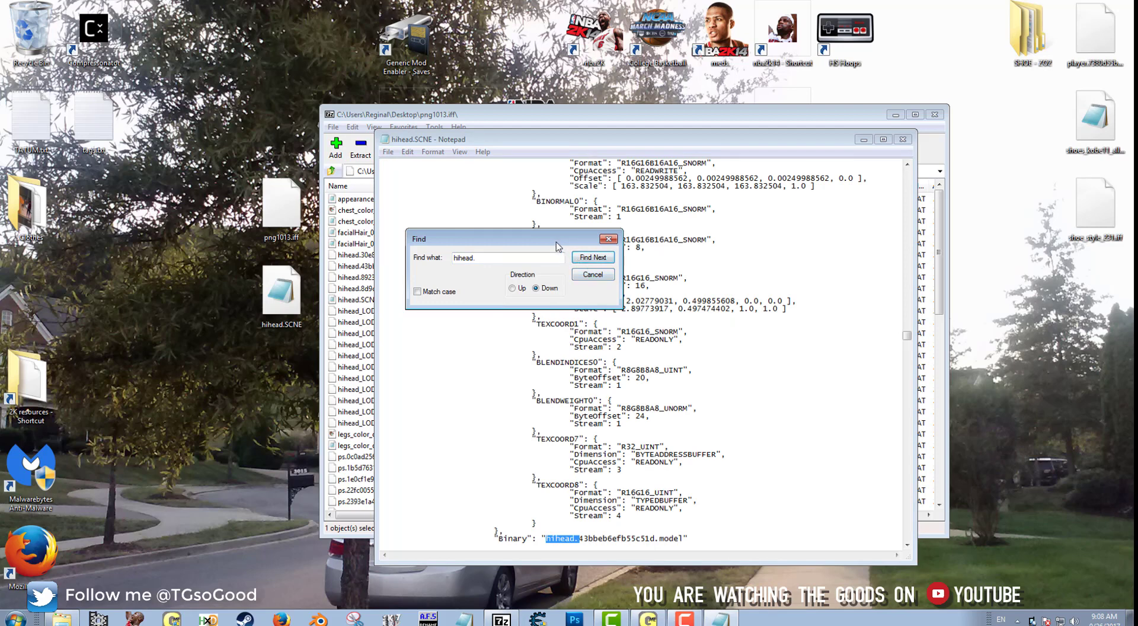
pyautogui.moveTo(556, 243); pyautogui.dragTo(556, 245)
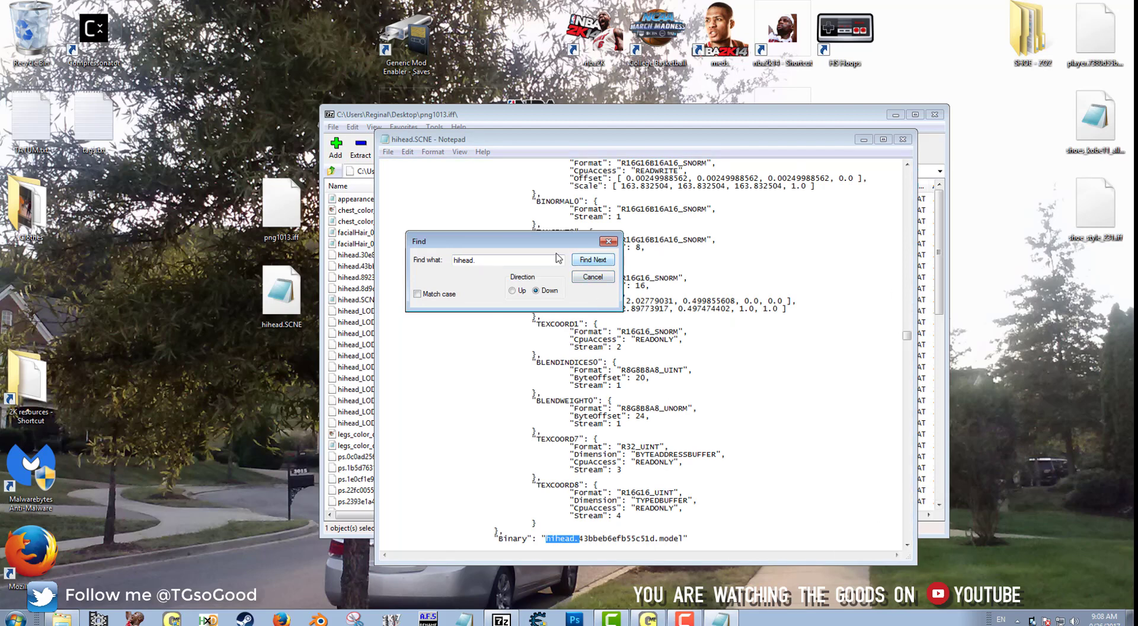
pyautogui.click(608, 242)
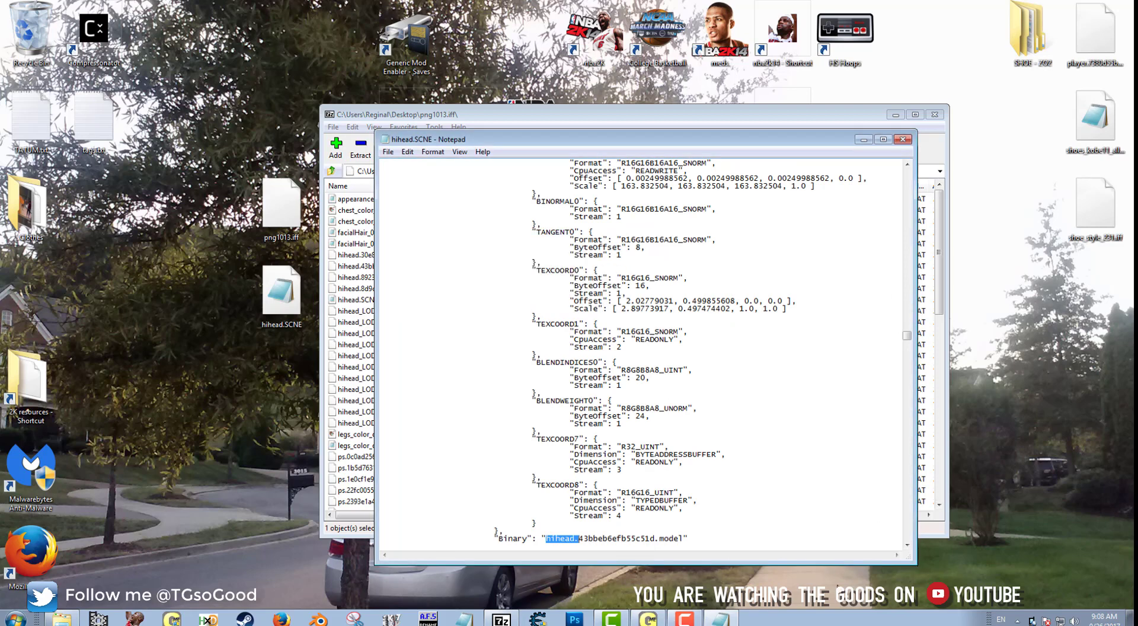
# Examine where the hihead_LODShape1 block begins after the Binary line and where the last LODShape block ends above the Object section.
pyautogui.click(907, 545)
pyautogui.moveTo(907, 544); pyautogui.dragTo(907, 544)
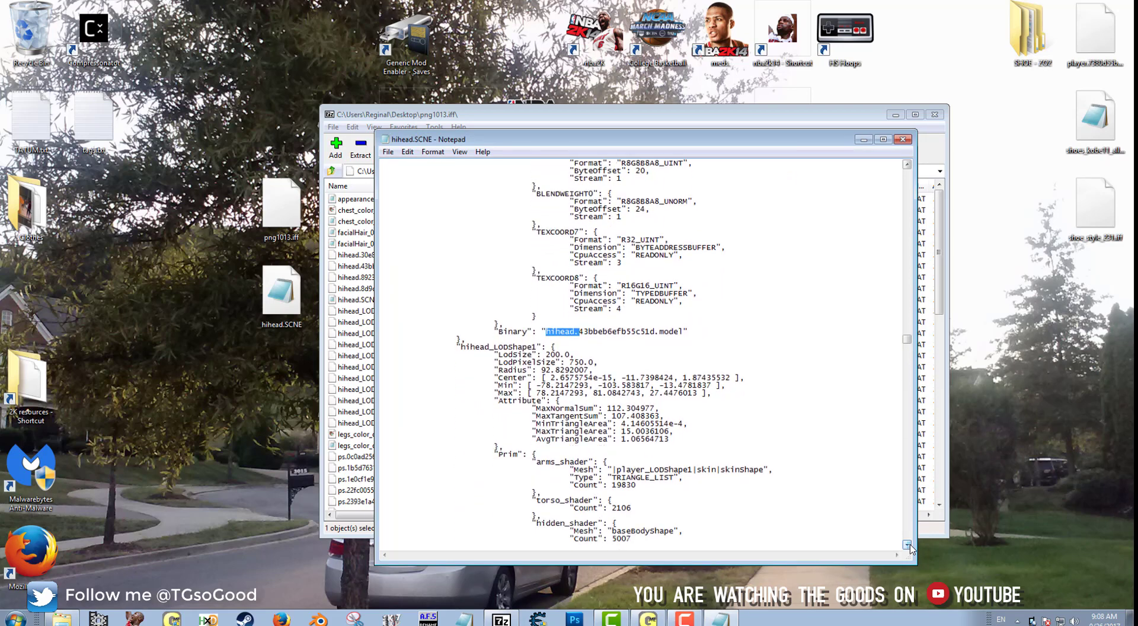
pyautogui.click(589, 332)
pyautogui.click(464, 340)
pyautogui.moveTo(459, 348); pyautogui.dragTo(537, 346)
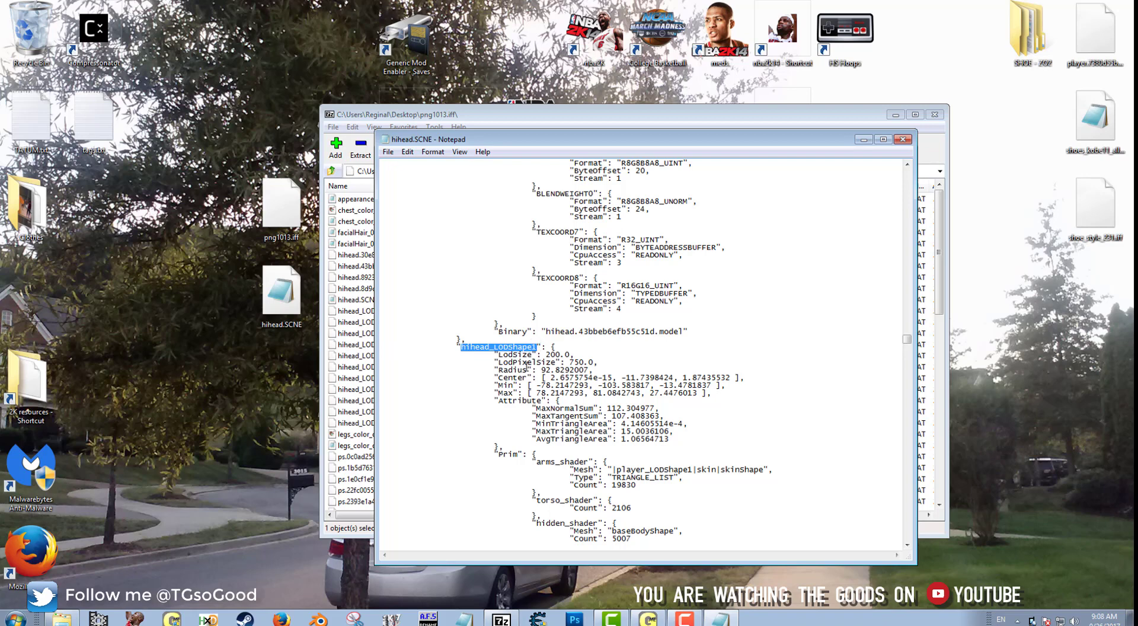
pyautogui.click(464, 338)
pyautogui.moveTo(907, 344); pyautogui.dragTo(908, 539)
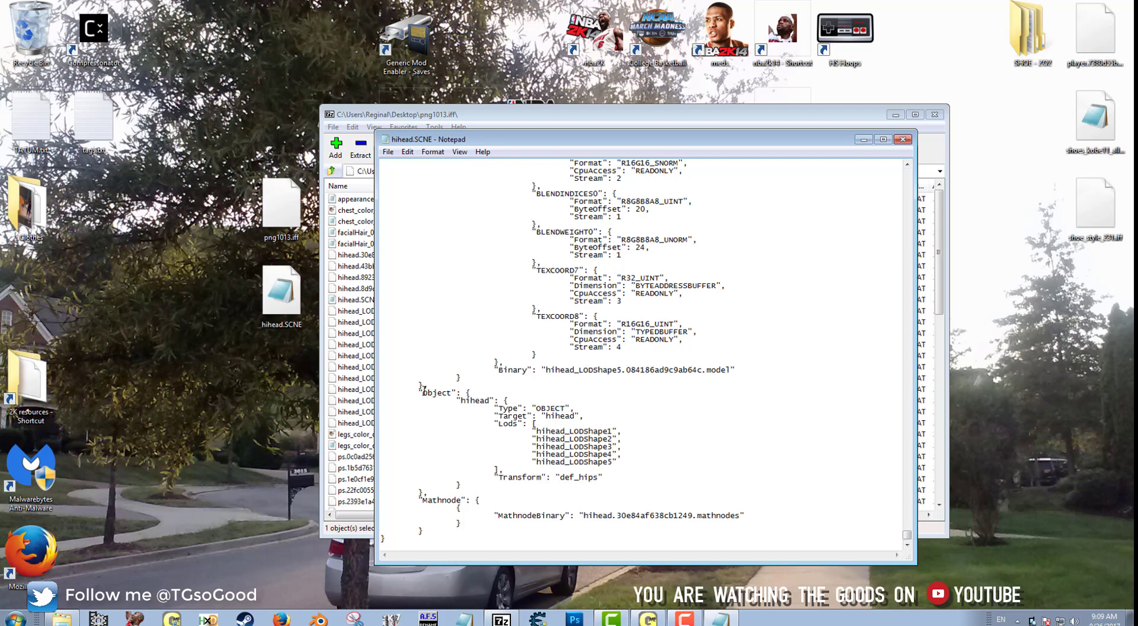
pyautogui.click(462, 378)
# Search for further occurrences of "hihead." from the end of the Model section and dismiss the search.
pyautogui.click(408, 152)
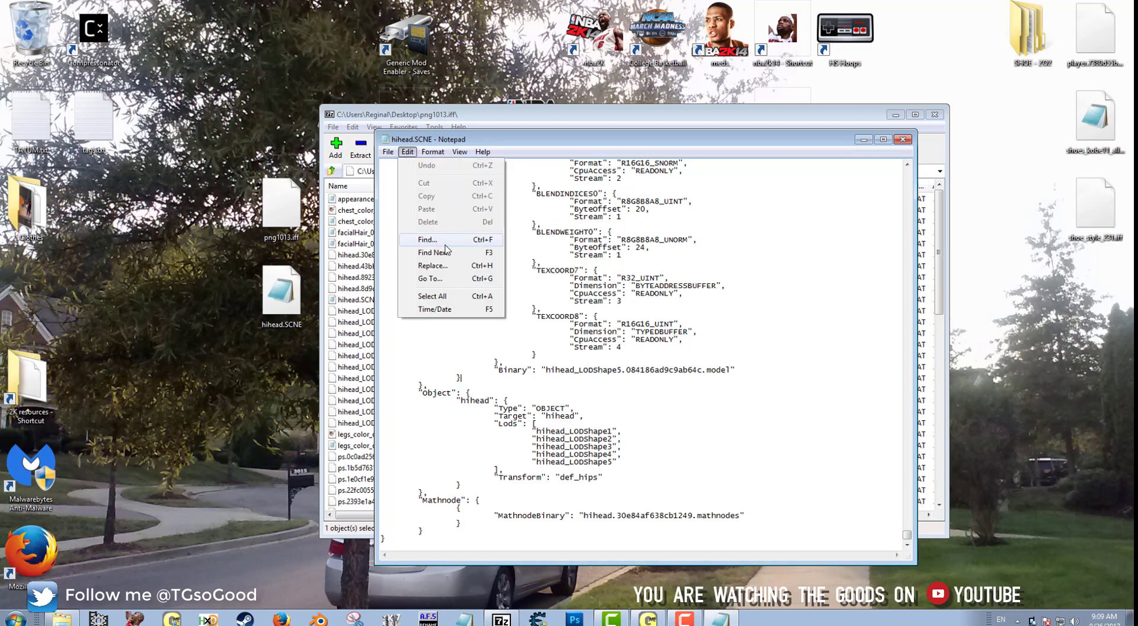
pyautogui.click(445, 244)
pyautogui.click(593, 258)
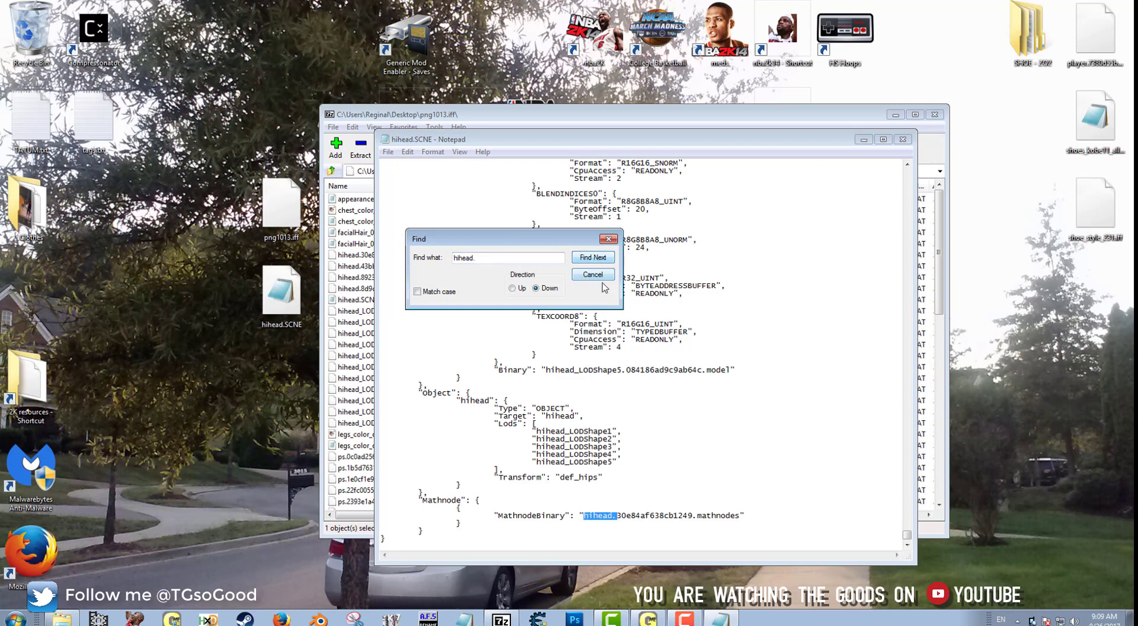
pyautogui.click(587, 262)
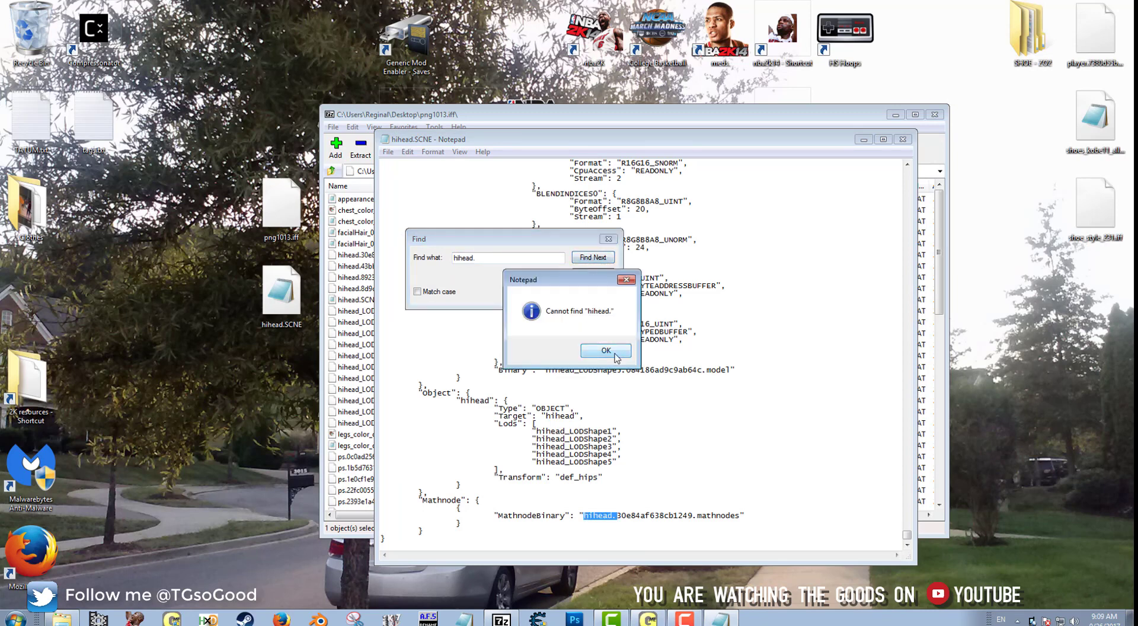
pyautogui.click(606, 351)
pyautogui.click(608, 239)
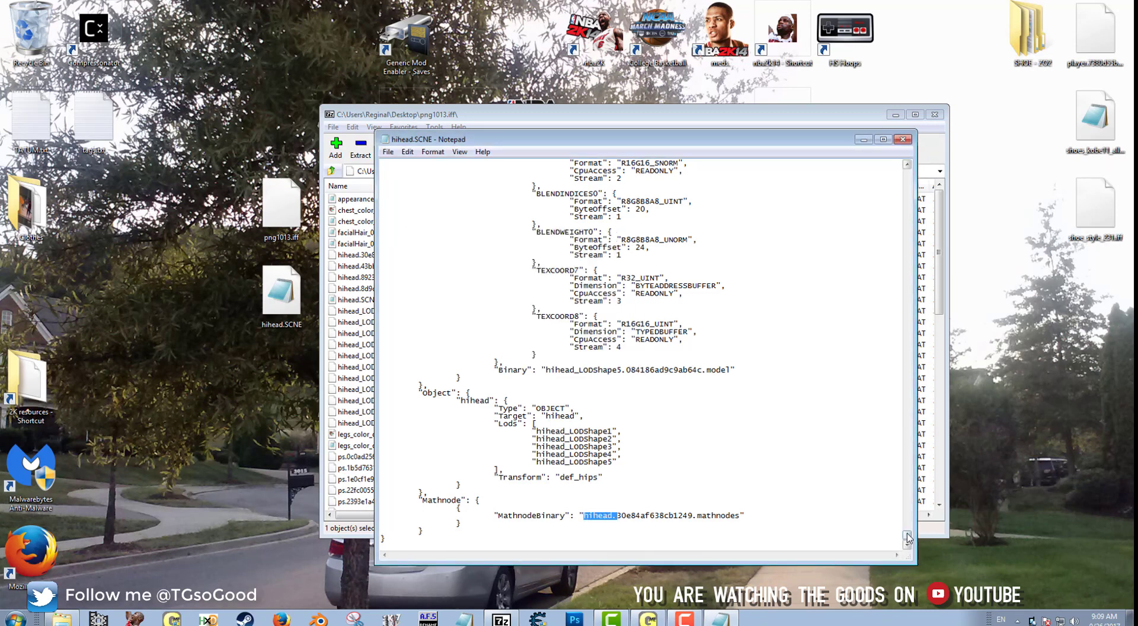
# Find "hihead." from the start of the file and delete the hihead_LODShape1 to hihead_LODShape5 blocks between the hihead block and the Model section's end.
pyautogui.moveTo(908, 537); pyautogui.dragTo(908, 172)
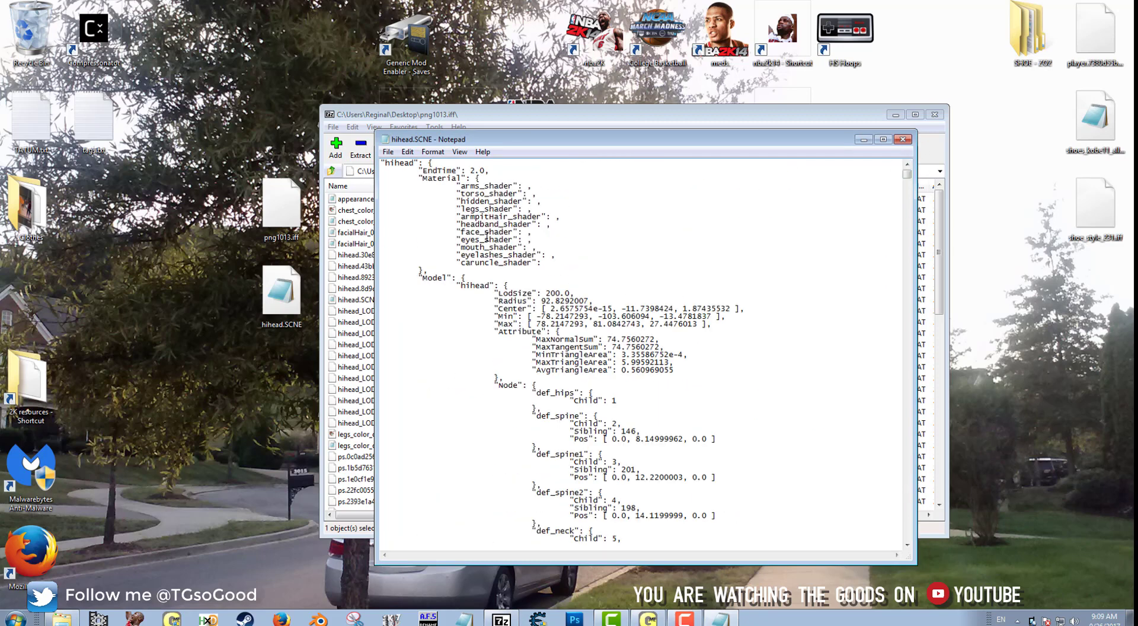
pyautogui.moveTo(486, 239); pyautogui.dragTo(472, 231)
pyautogui.click(477, 208)
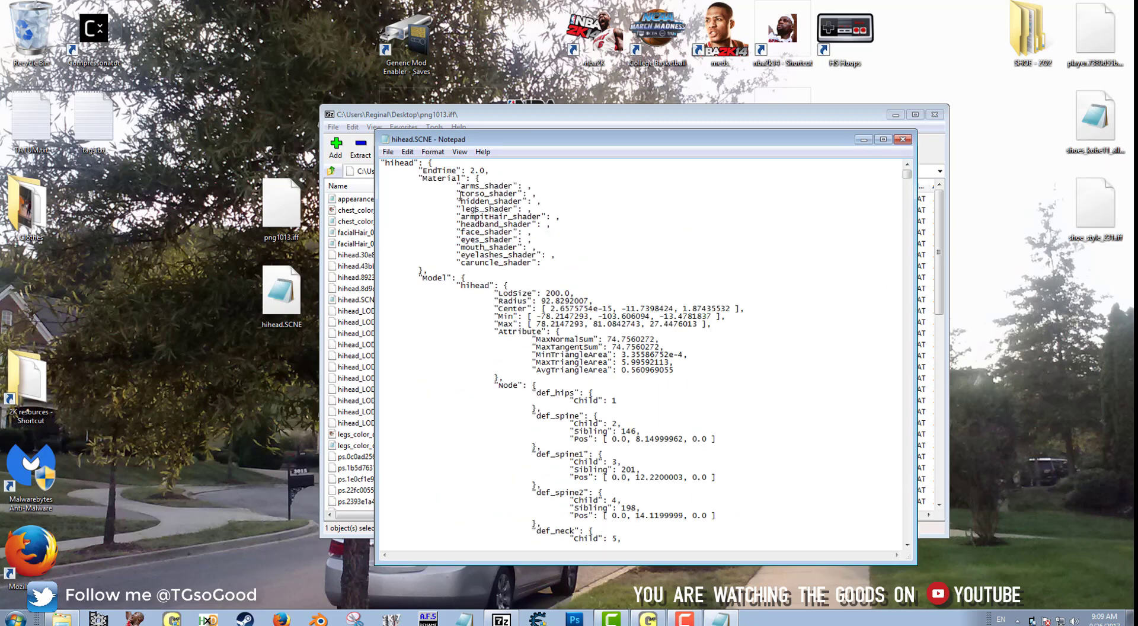
pyautogui.click(433, 152)
pyautogui.click(450, 240)
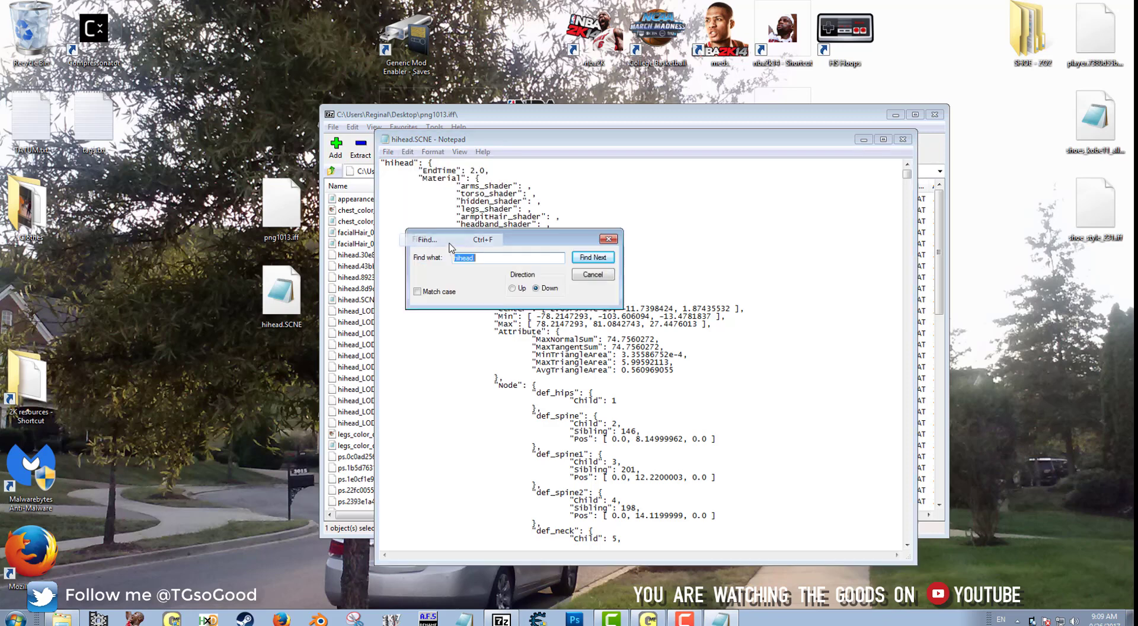
pyautogui.click(595, 258)
pyautogui.click(652, 523)
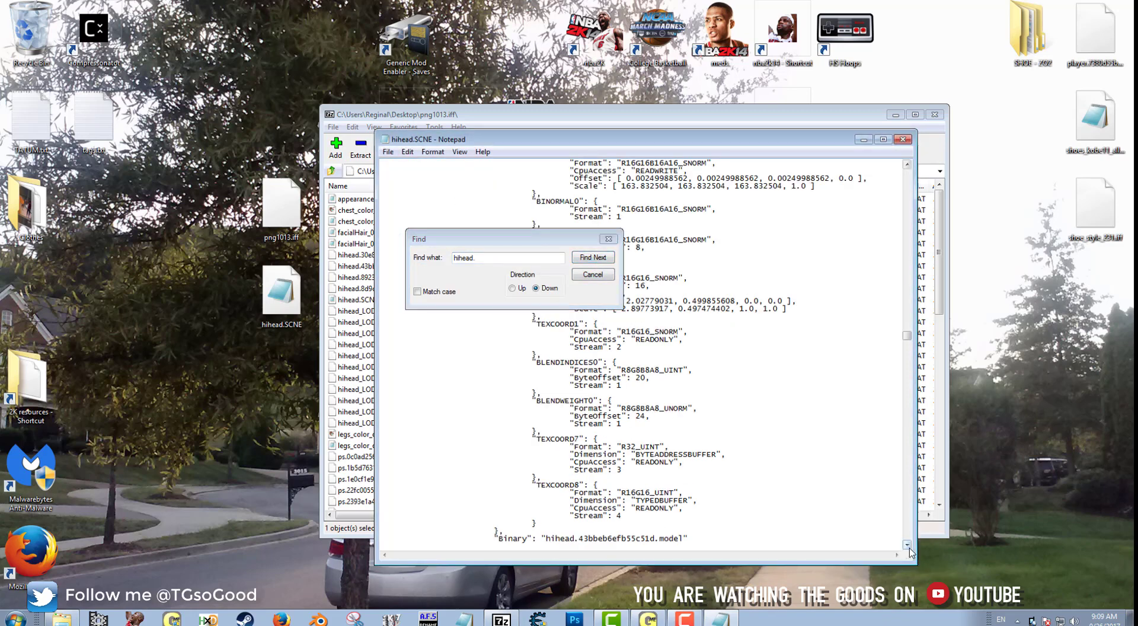
pyautogui.scroll(-3, 908, 544)
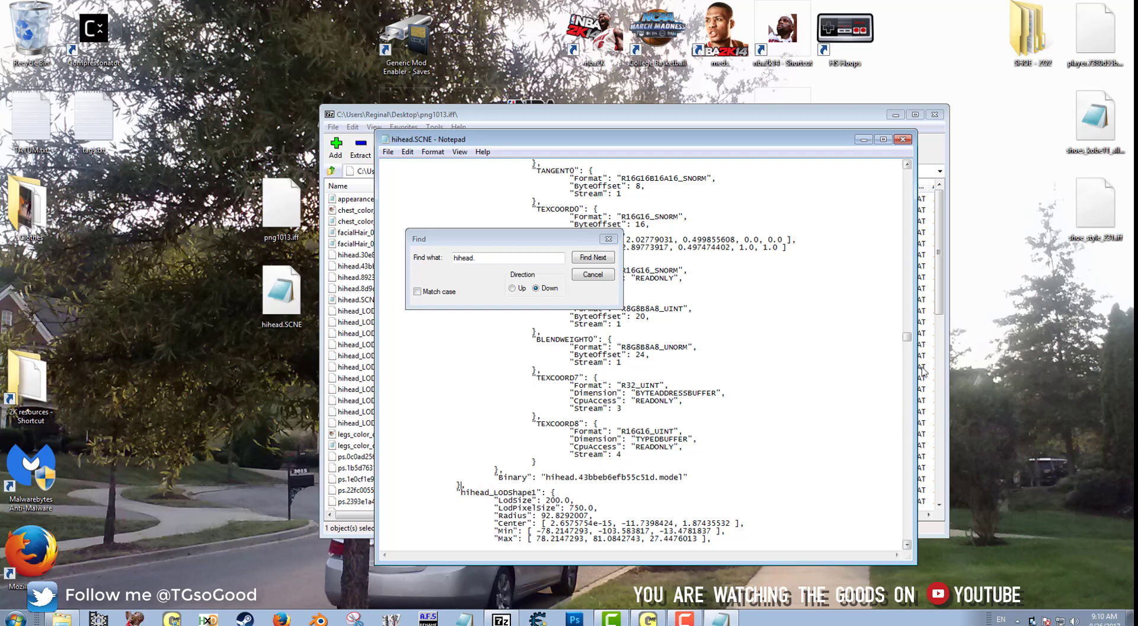
pyautogui.moveTo(904, 337); pyautogui.dragTo(934, 563)
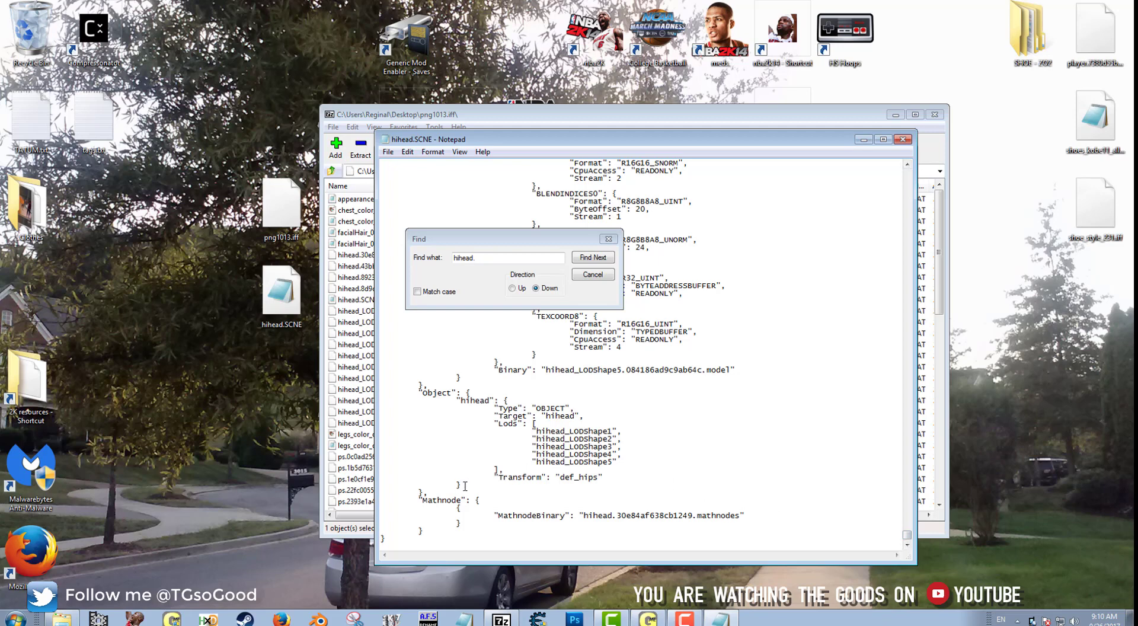
pyautogui.keyDown('shift'); pyautogui.click(462, 377); pyautogui.keyUp('shift')
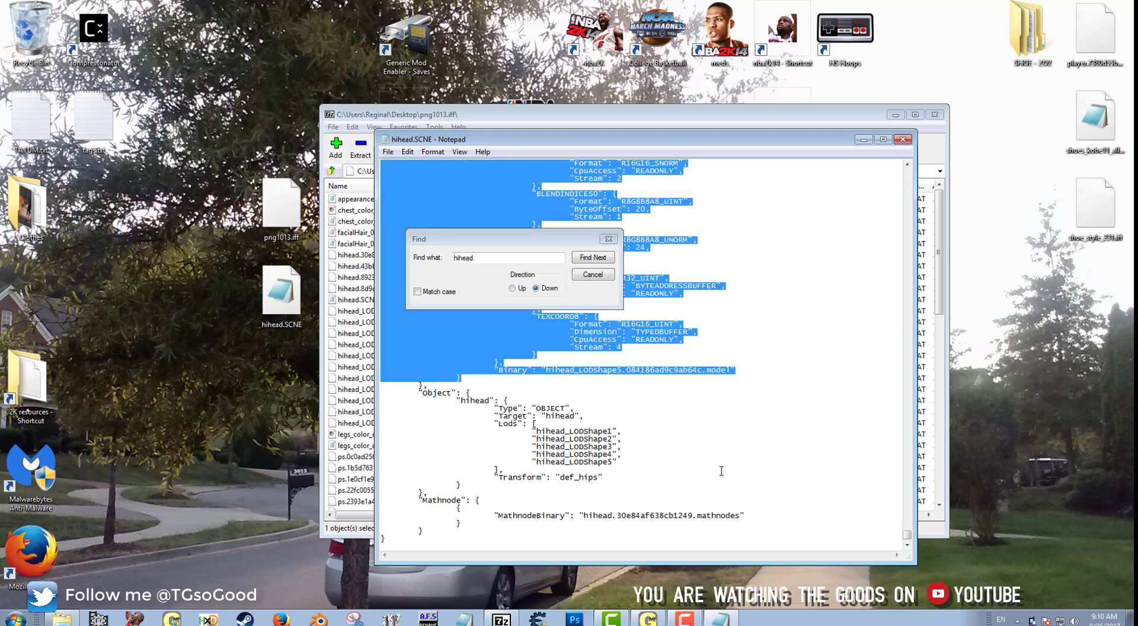
pyautogui.hotkey('ctrl', 'v')
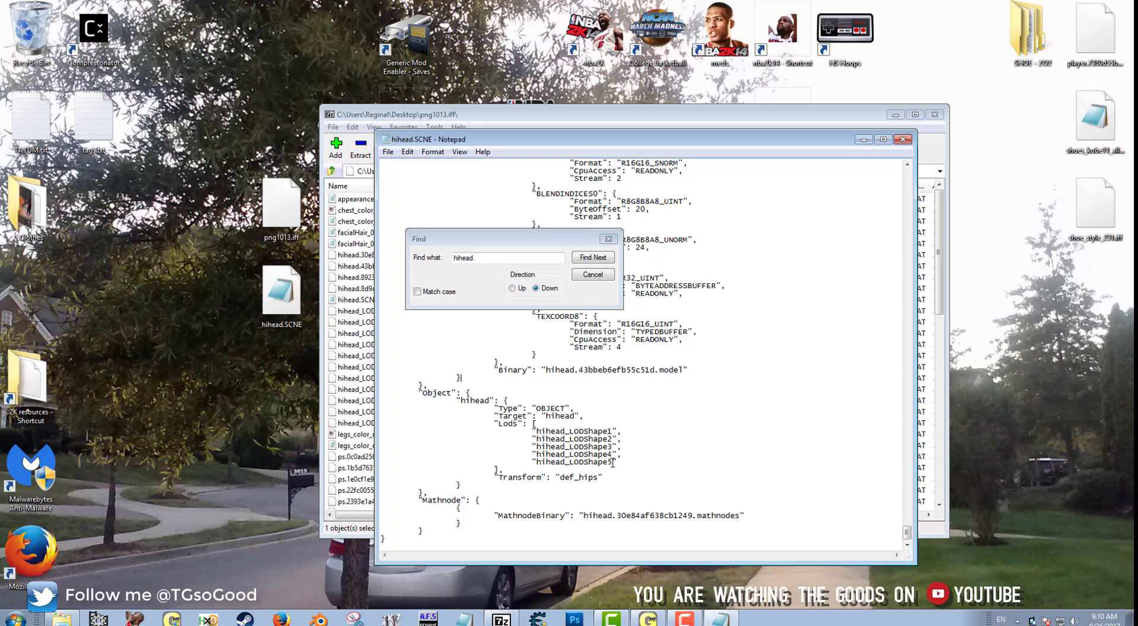
# Reduce the Lods list in the Object section to the single entry "hihead" and save hihead.SCNE.
pyautogui.moveTo(612, 463); pyautogui.dragTo(568, 434)
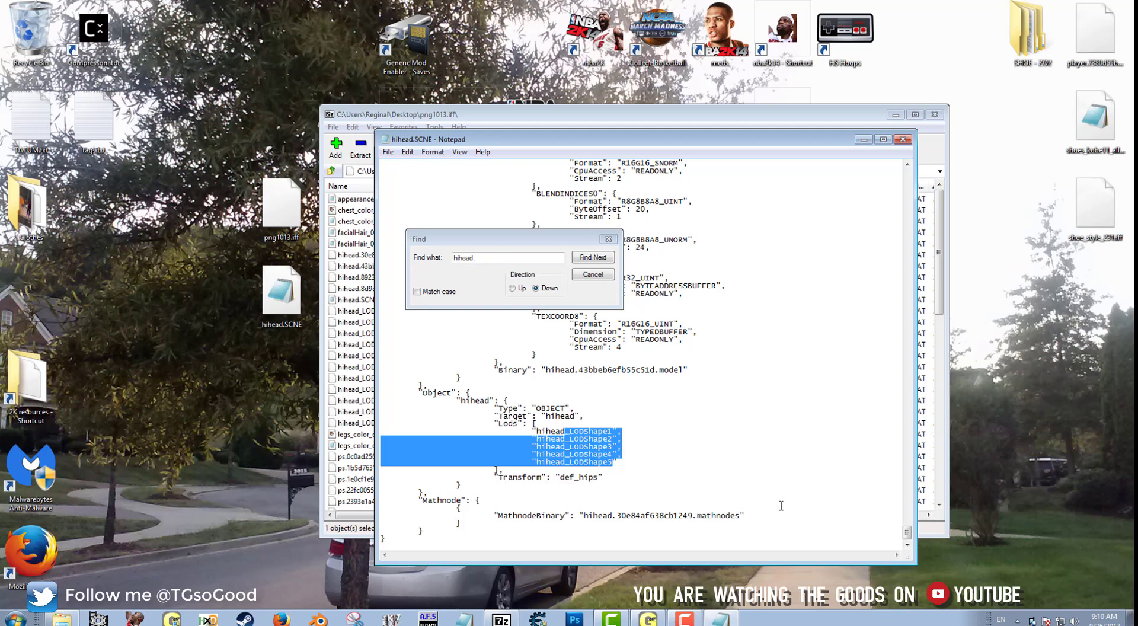
pyautogui.press('Delete')
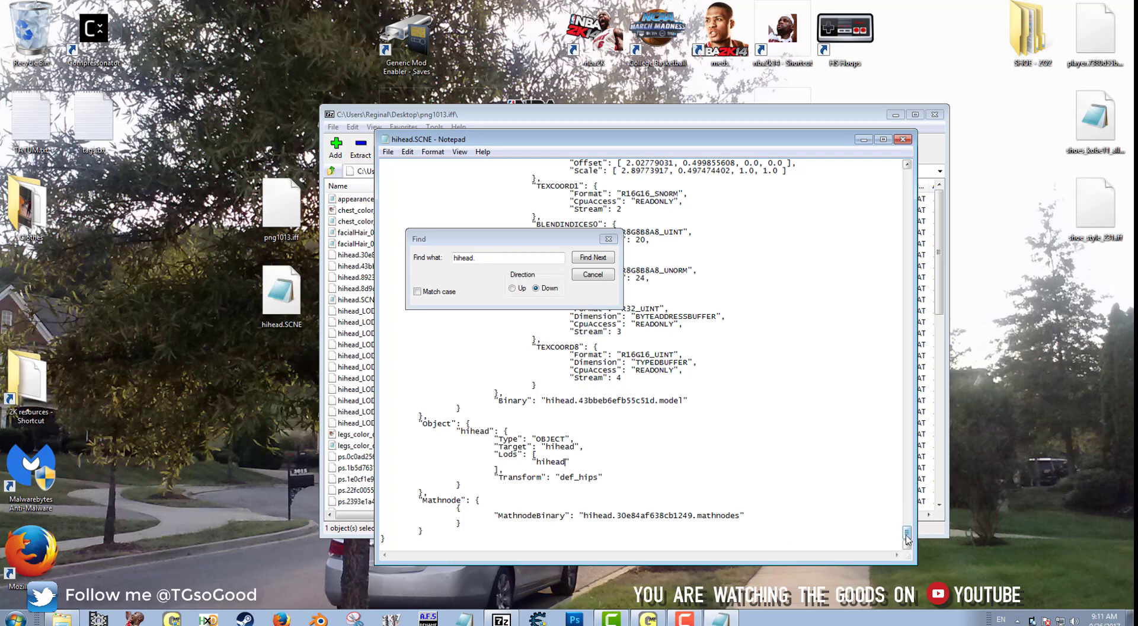
pyautogui.click(592, 274)
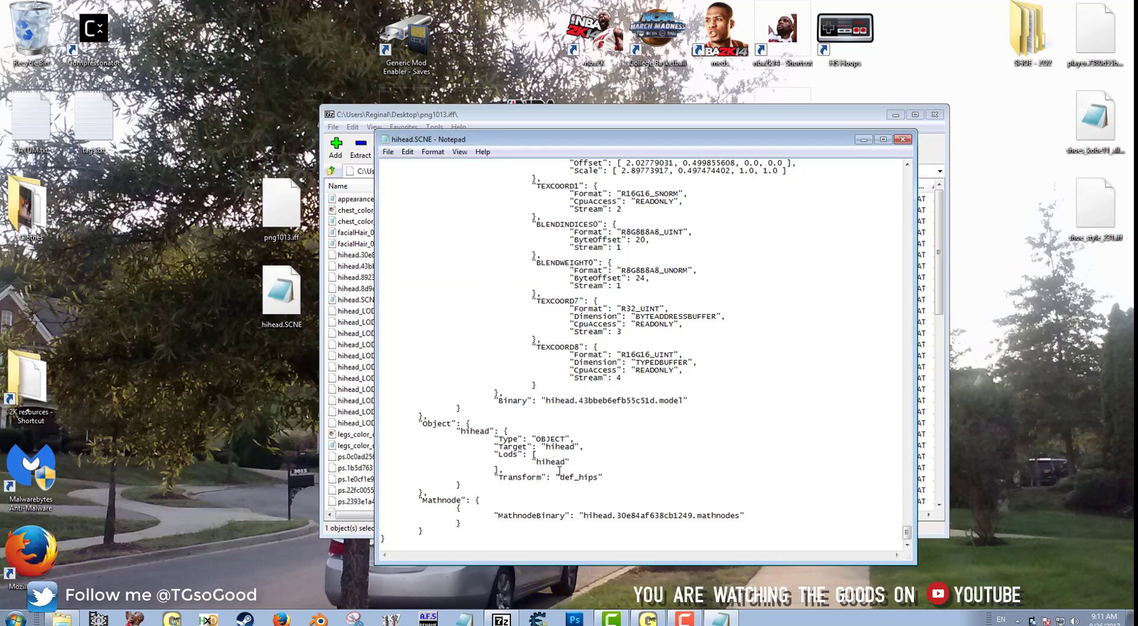
pyautogui.click(387, 154)
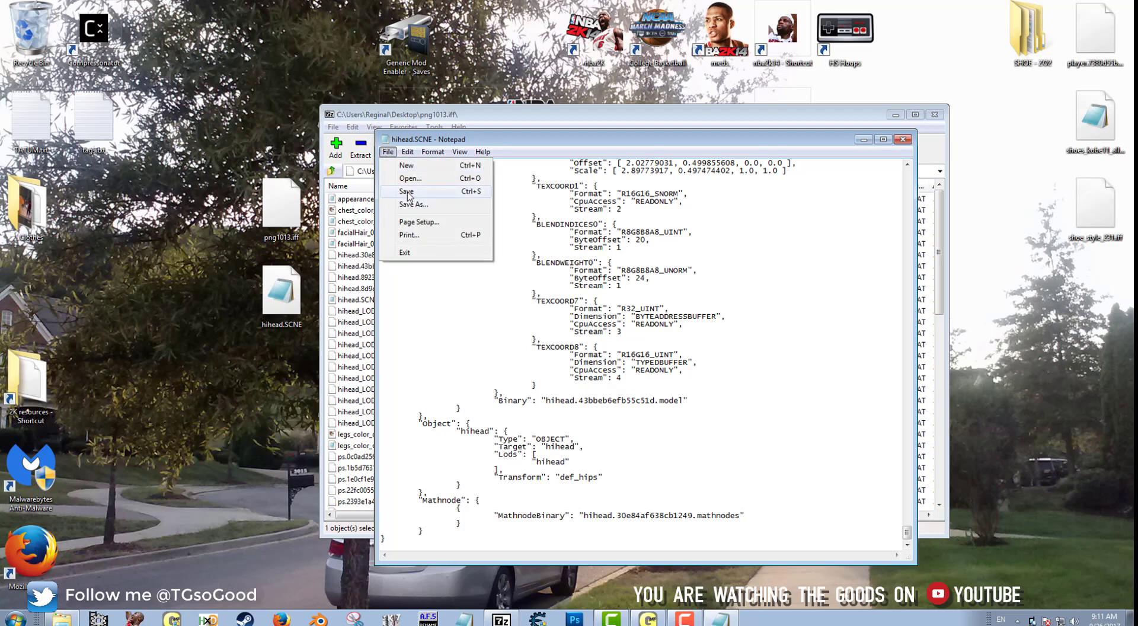
pyautogui.click(407, 192)
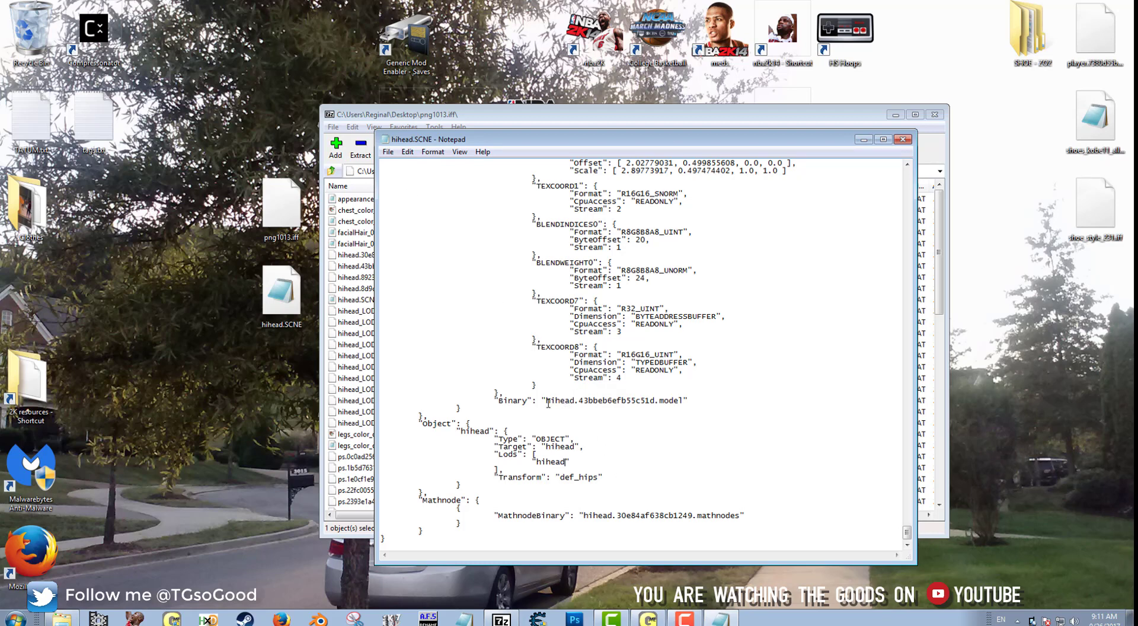
# Copy the model file name hihead.43bbeb6efb55c51d.model from the Binary line.
pyautogui.moveTo(548, 403); pyautogui.dragTo(685, 403)
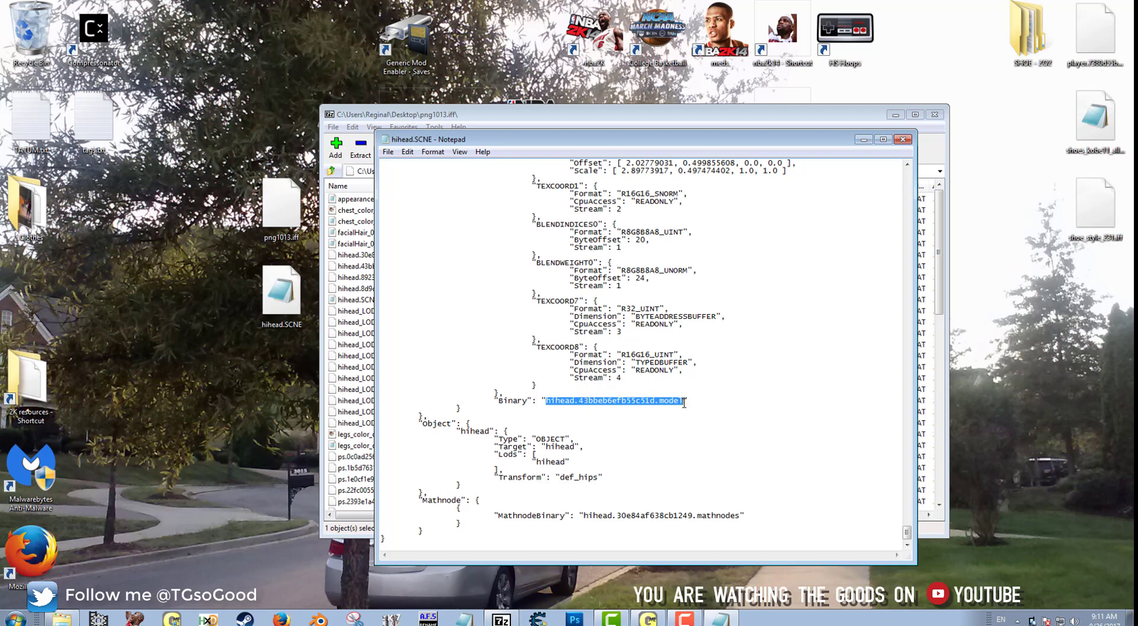
pyautogui.rightClick(672, 403)
pyautogui.click(699, 439)
pyautogui.click(617, 394)
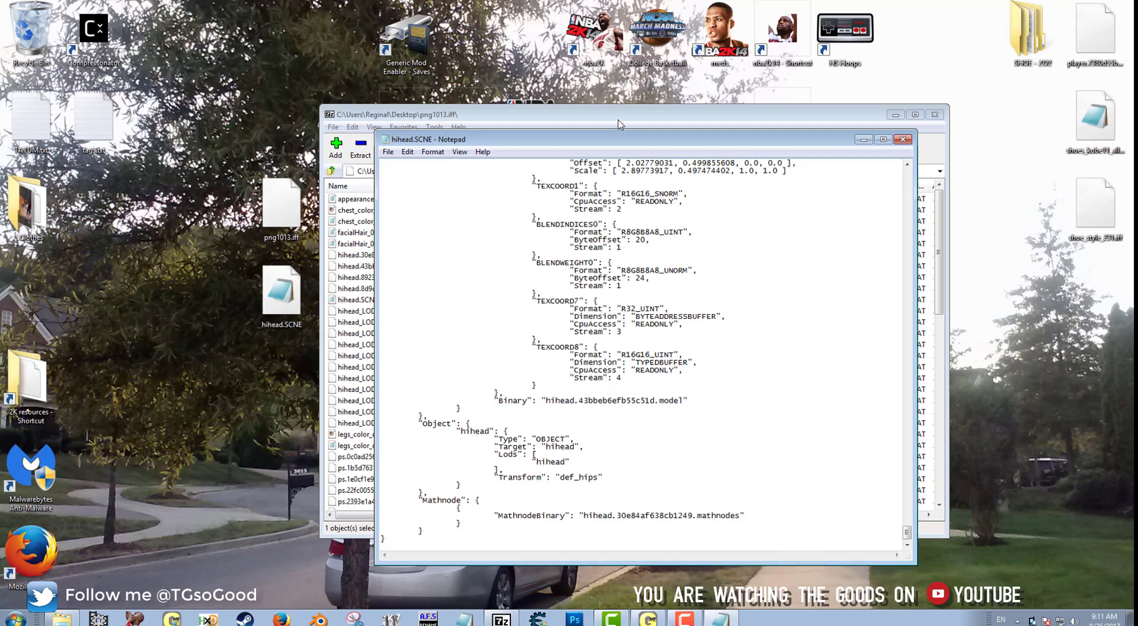
# Arrange the Notepad and 7-Zip windows so the end of hihead.SCNE and the png1013.iff file list are both visible.
pyautogui.moveTo(636, 143); pyautogui.dragTo(350, 135)
pyautogui.click(701, 117)
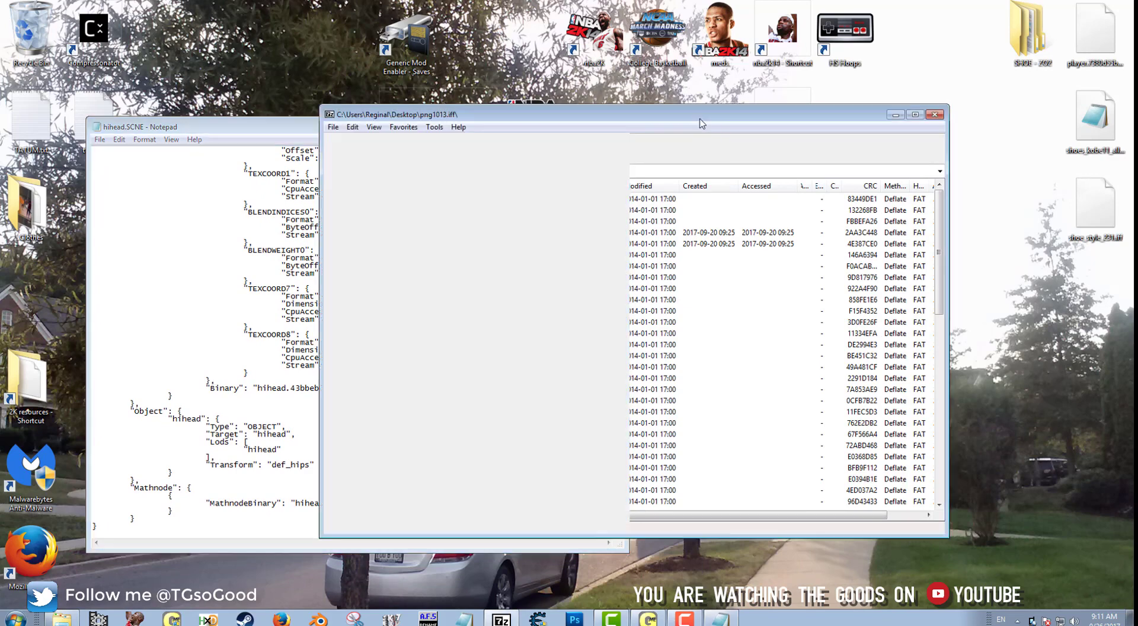
pyautogui.moveTo(701, 117); pyautogui.dragTo(829, 134)
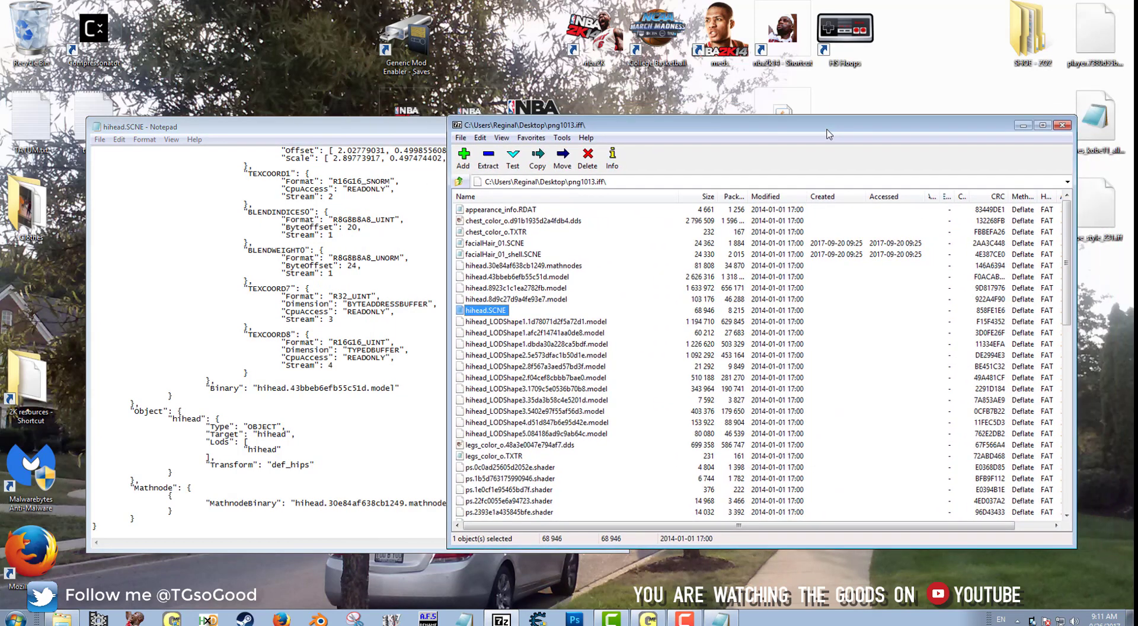
pyautogui.moveTo(828, 134); pyautogui.dragTo(799, 138)
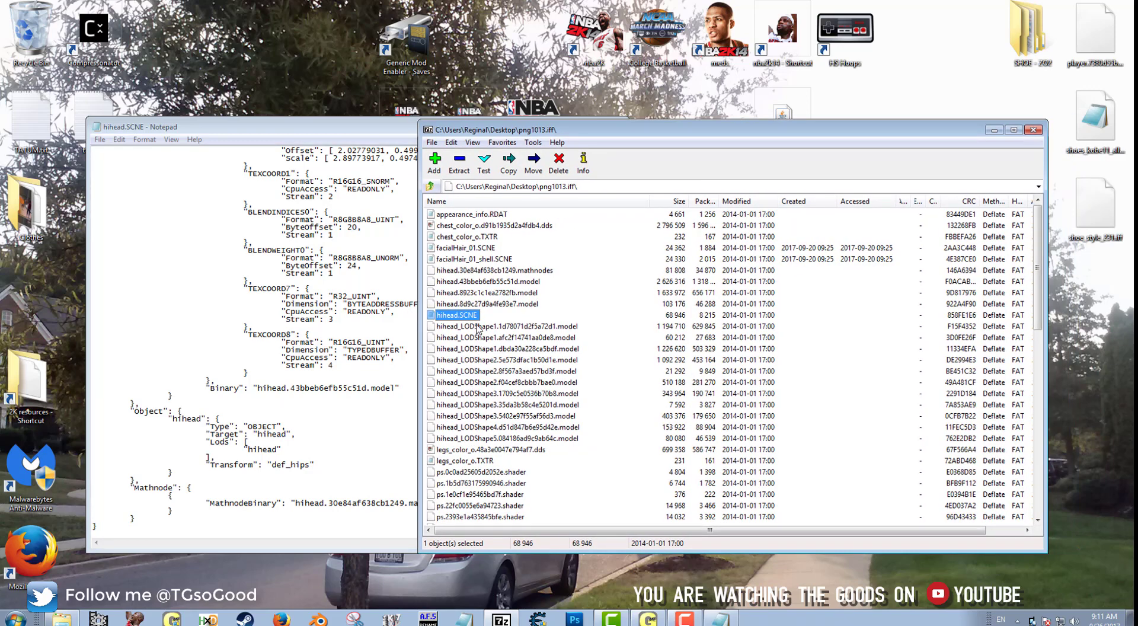
# Compare the model name on the Binary line of hihead.SCNE with hihead.43bbeb6efb55c51d.model in the png1013.iff file list.
pyautogui.click(480, 284)
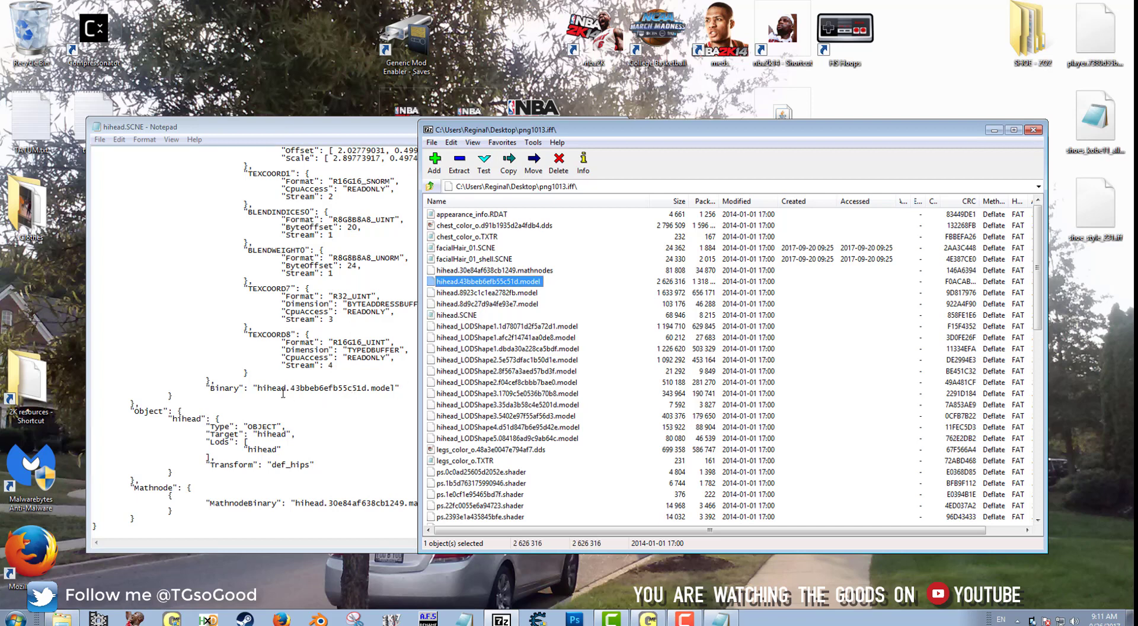
pyautogui.click(266, 388)
pyautogui.moveTo(372, 385); pyautogui.dragTo(392, 388)
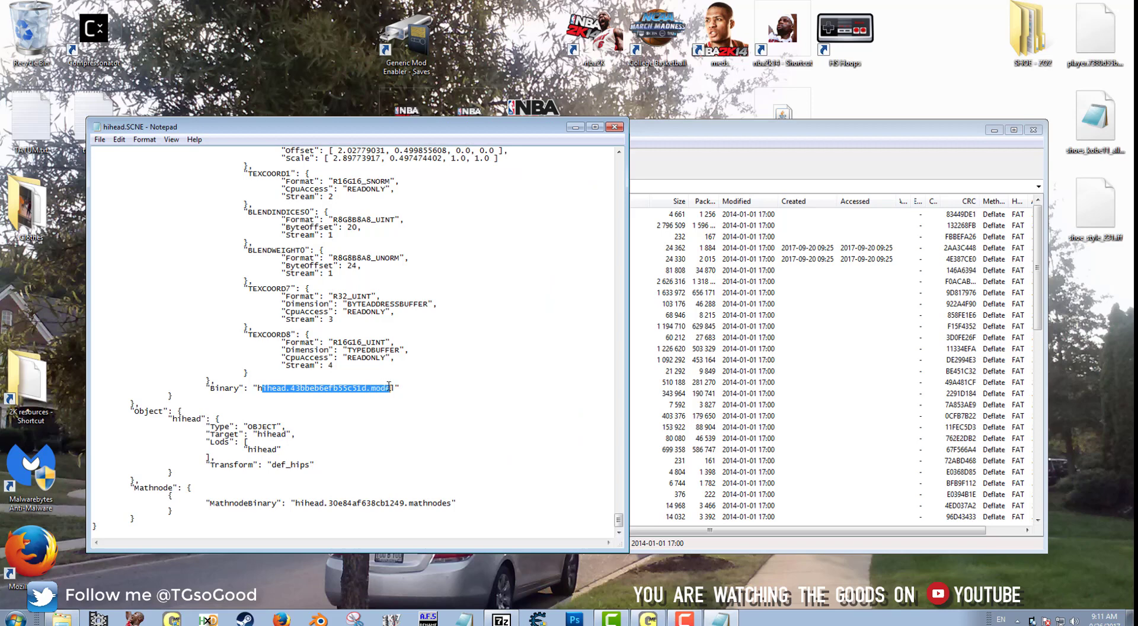
pyautogui.click(812, 157)
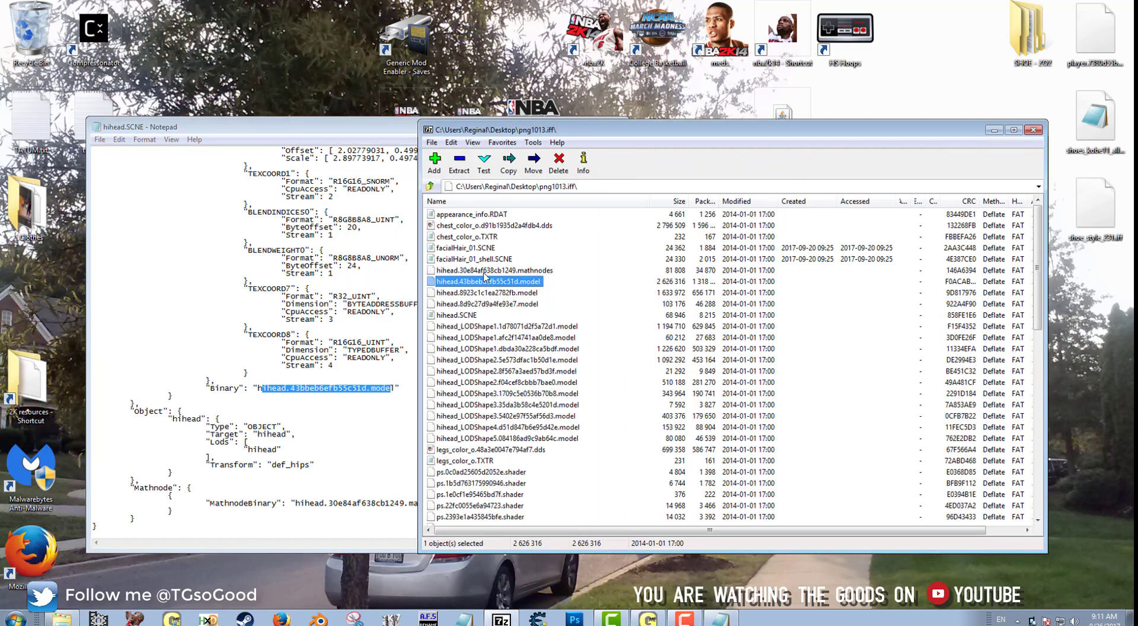
# Save hihead.SCNE and close it in Notepad.
pyautogui.click(375, 131)
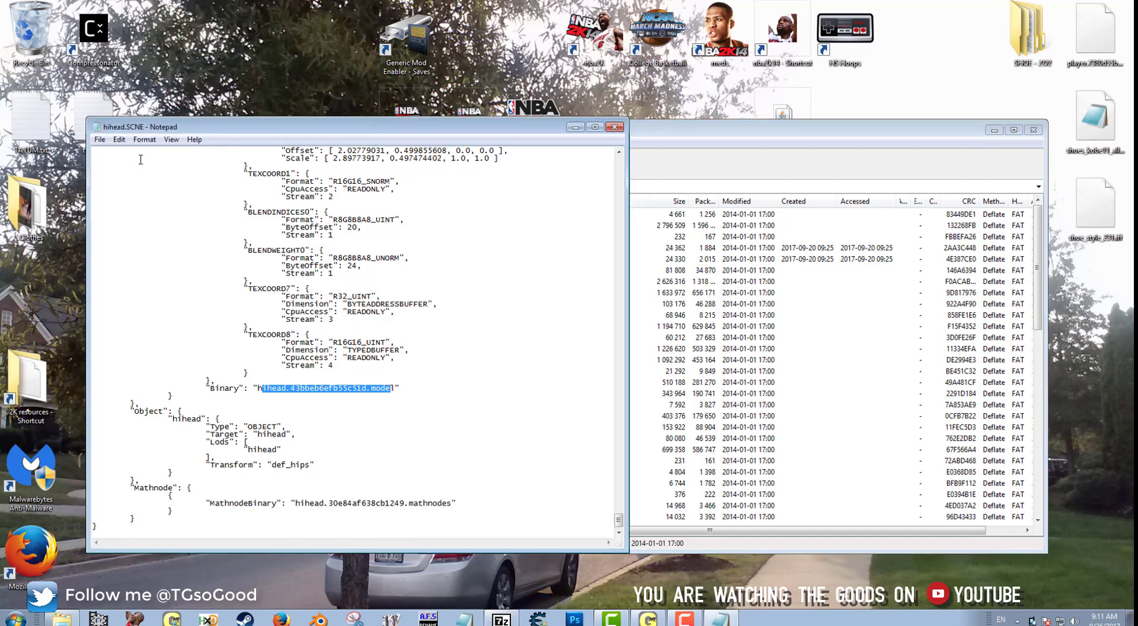
pyautogui.click(100, 140)
pyautogui.click(112, 179)
pyautogui.click(616, 126)
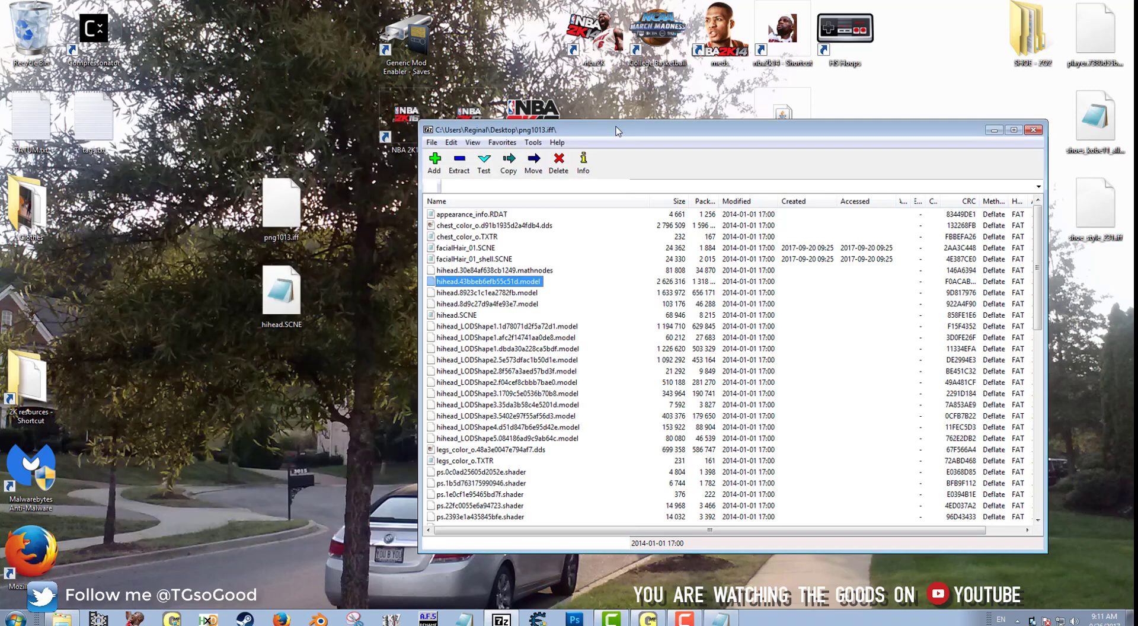
# Extract hihead.43bbeb6efb55c51d.model from png1013.iff to the desktop, placing it below hihead.SCNE.
pyautogui.click(503, 283)
pyautogui.click(434, 283)
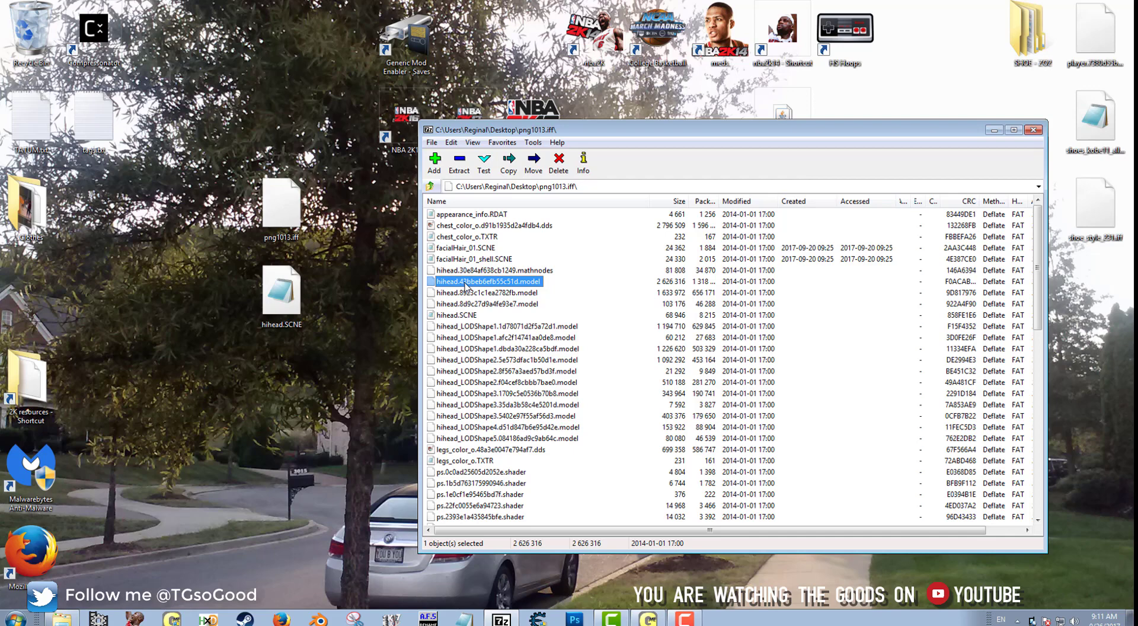
pyautogui.moveTo(464, 286); pyautogui.dragTo(393, 299)
pyautogui.moveTo(300, 360); pyautogui.dragTo(299, 360)
pyautogui.moveTo(335, 318); pyautogui.dragTo(297, 361)
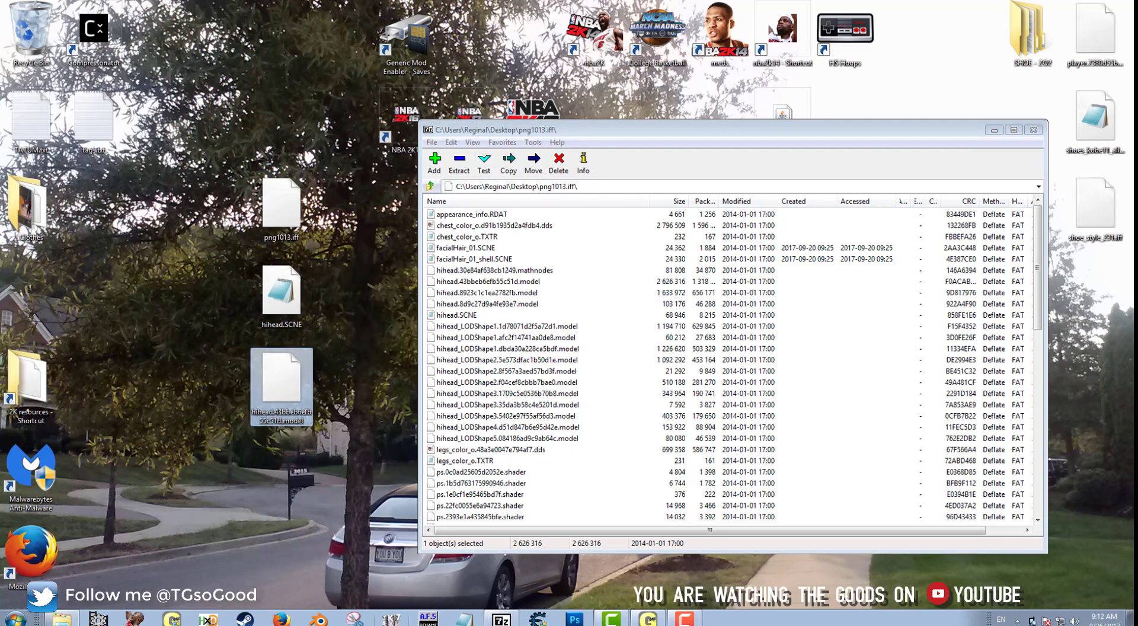
# Switch to Blender and show the scene properties, collapsing the Scene, Units, Keying Sets and Gravity sections above the NBA2KXX Importer Panel.
pyautogui.click(318, 621)
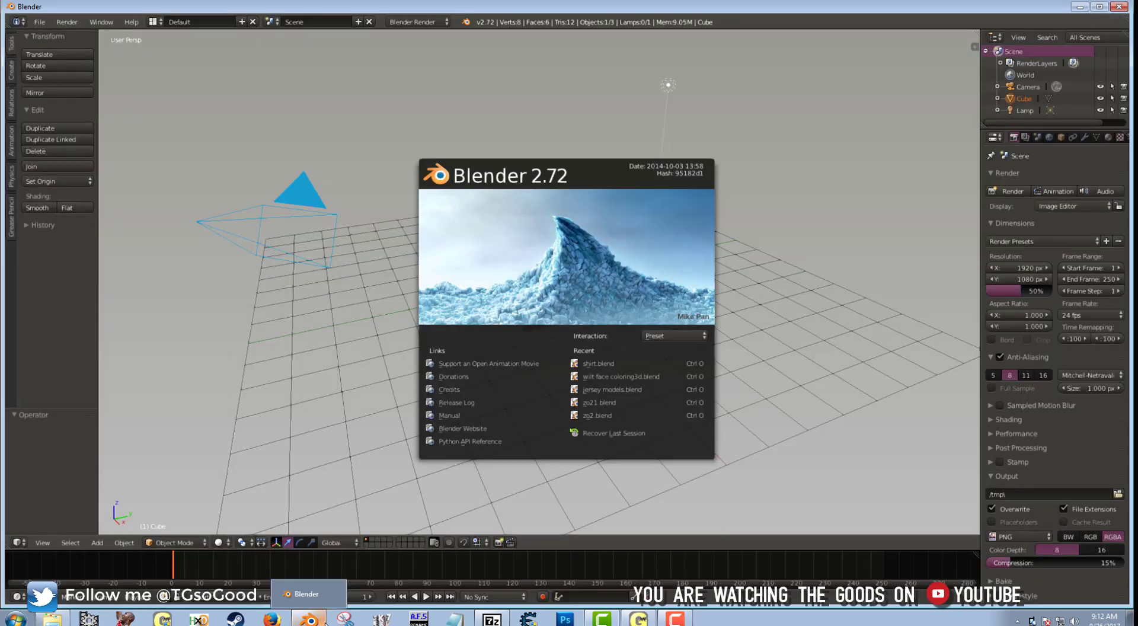
pyautogui.click(826, 360)
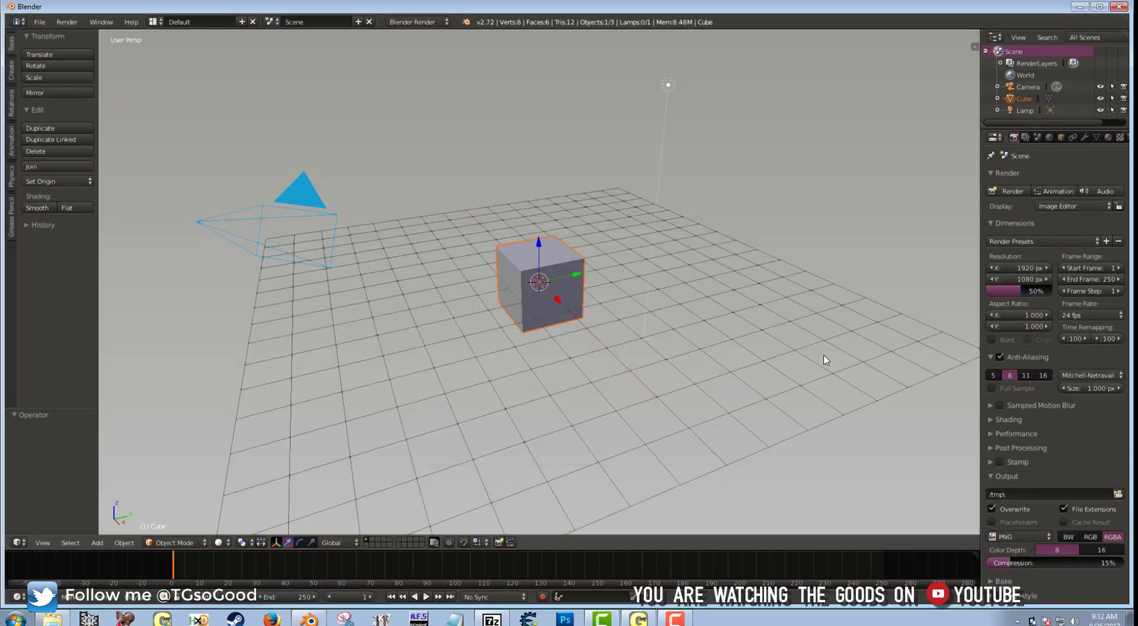
pyautogui.click(1038, 137)
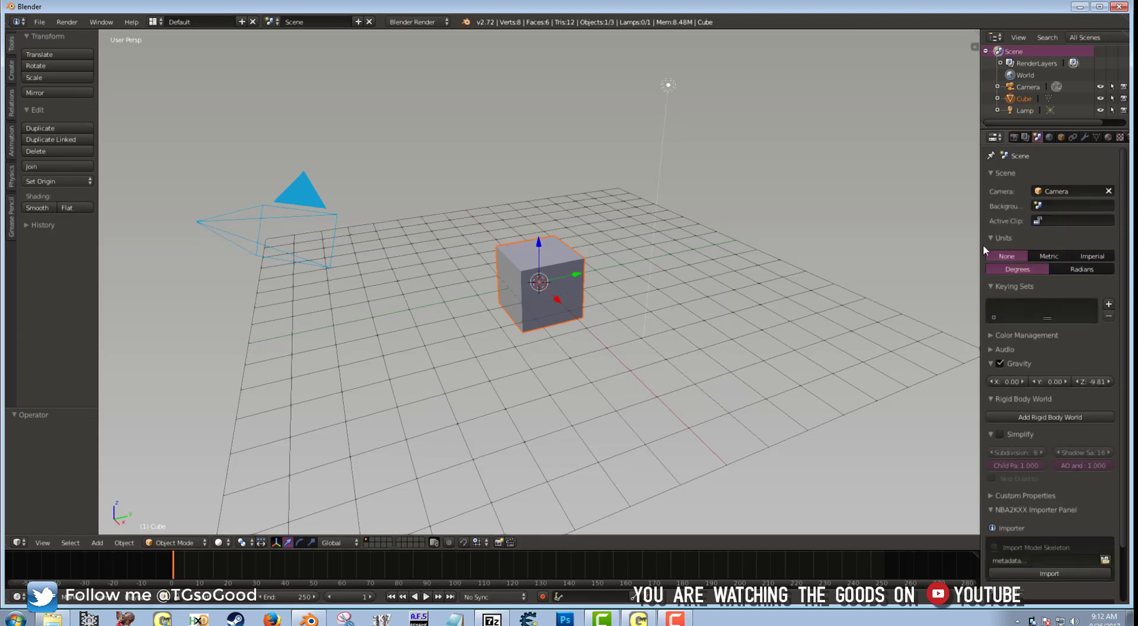
pyautogui.click(989, 173)
pyautogui.click(988, 186)
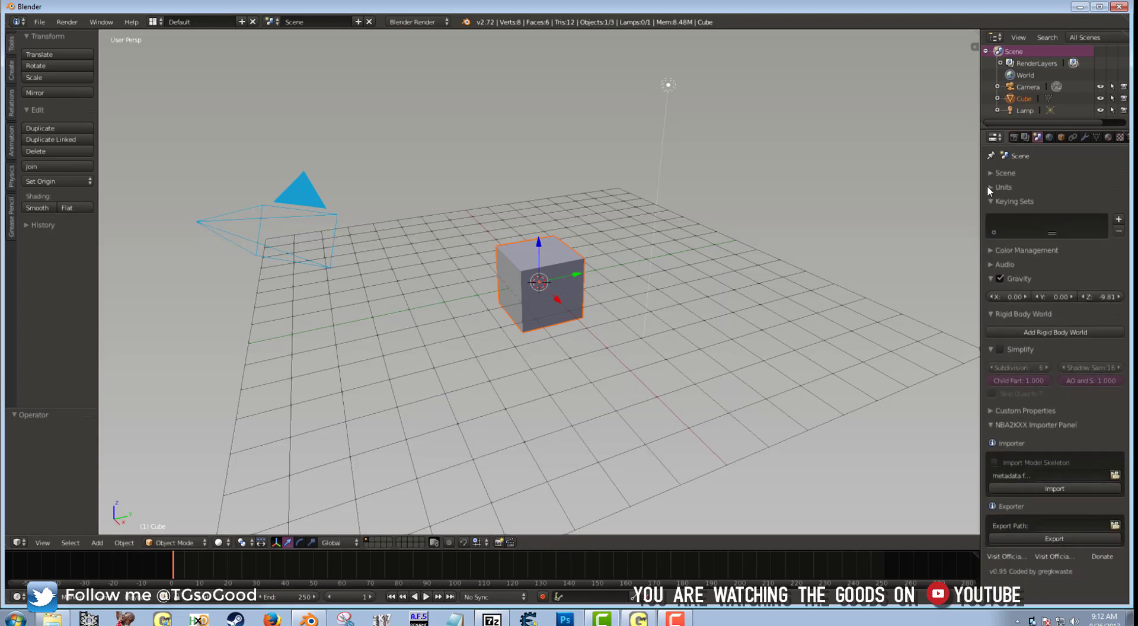
pyautogui.click(991, 202)
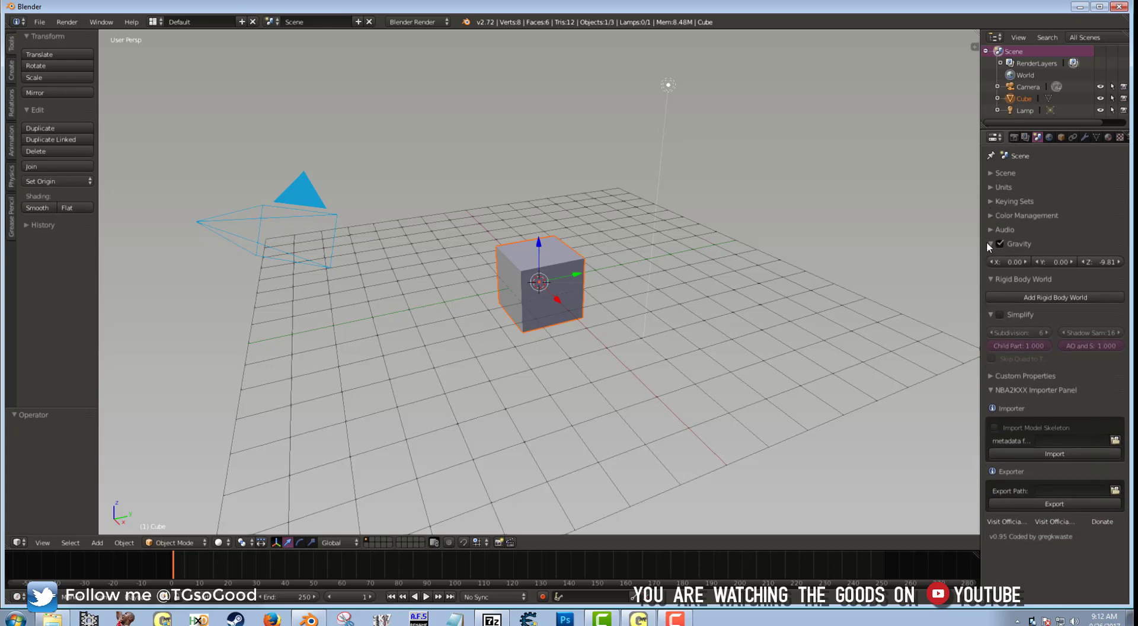
pyautogui.click(989, 243)
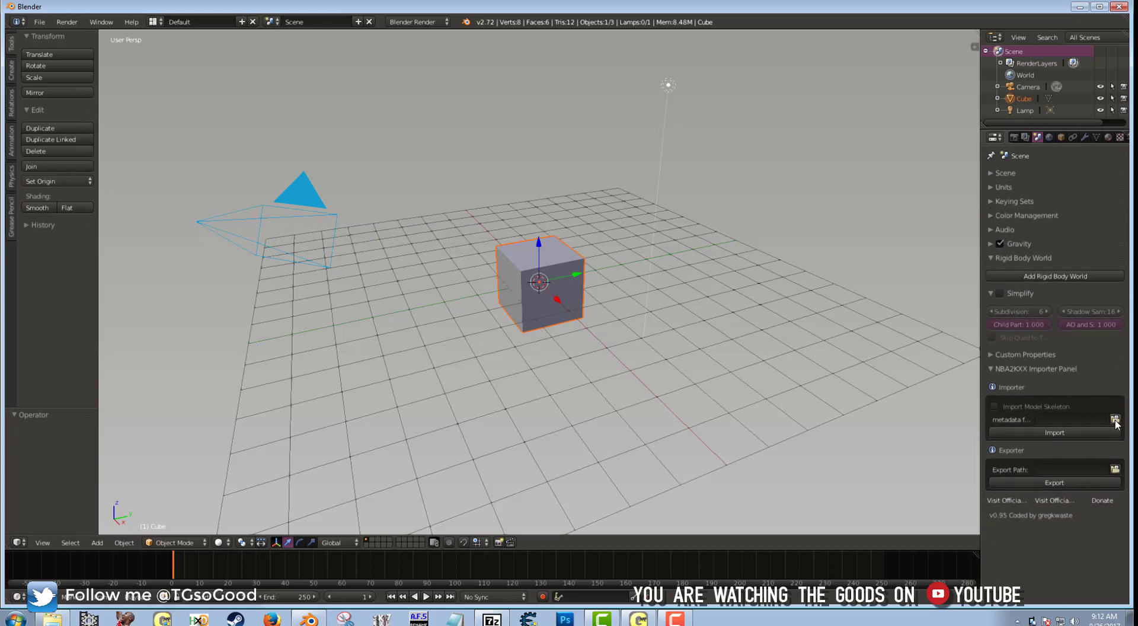
# Set hihead.SCNE from the Desktop folder as the importer's metadata file and import the player model.
pyautogui.click(1115, 419)
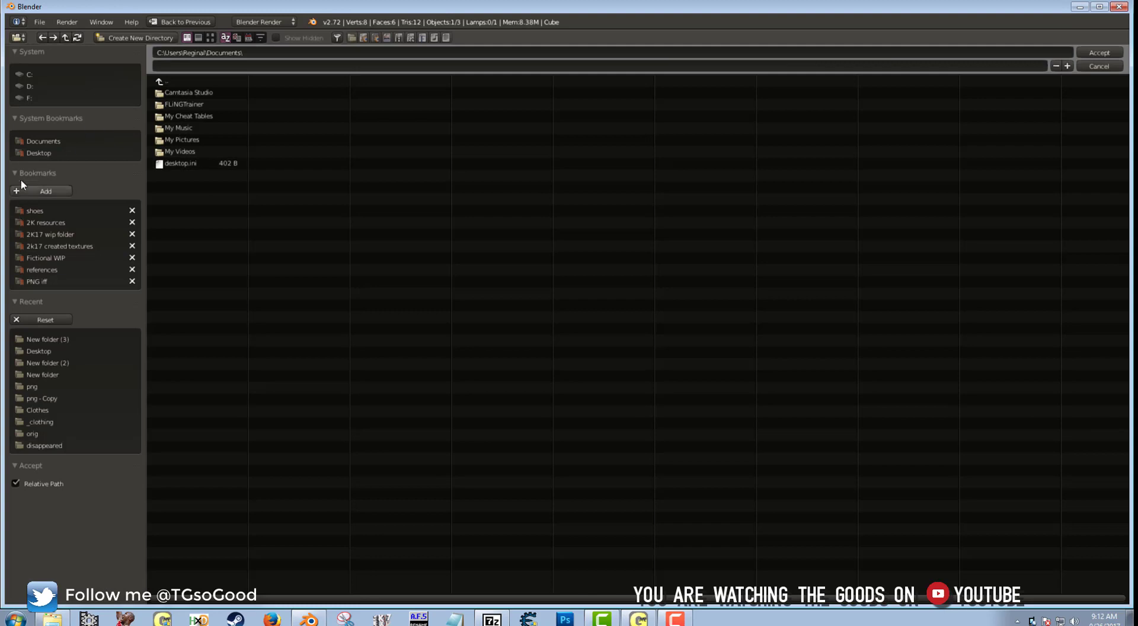
pyautogui.click(32, 153)
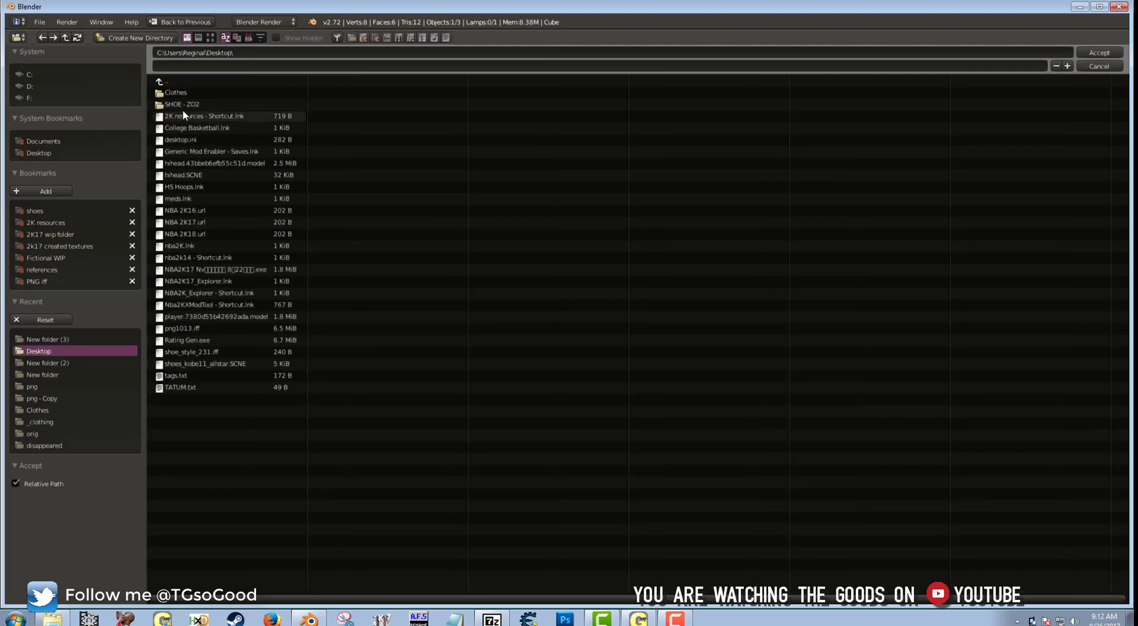
pyautogui.click(202, 175)
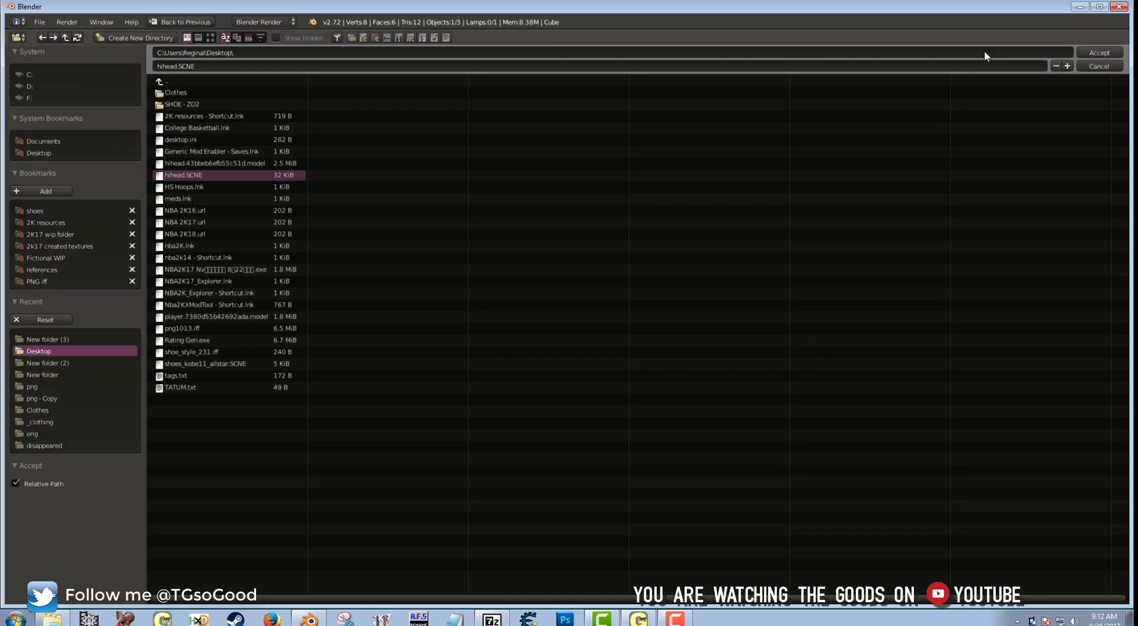
pyautogui.click(1094, 53)
pyautogui.click(1059, 436)
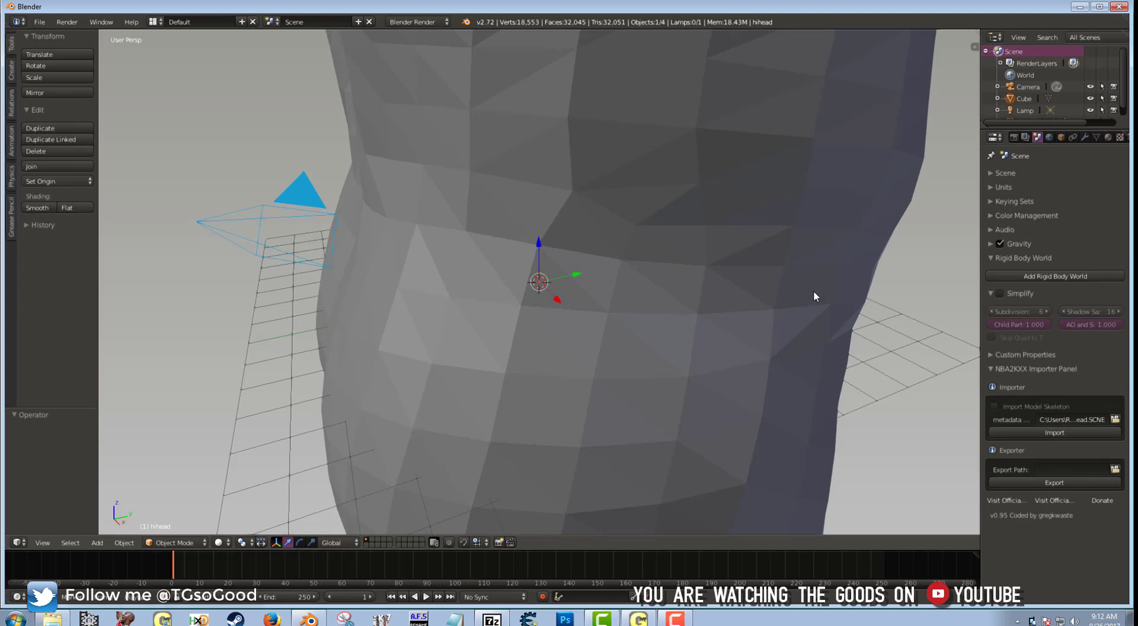
# View the whole hihead body from the front and put the model into Sculpt Mode.
pyautogui.scroll(-10, 814, 290)
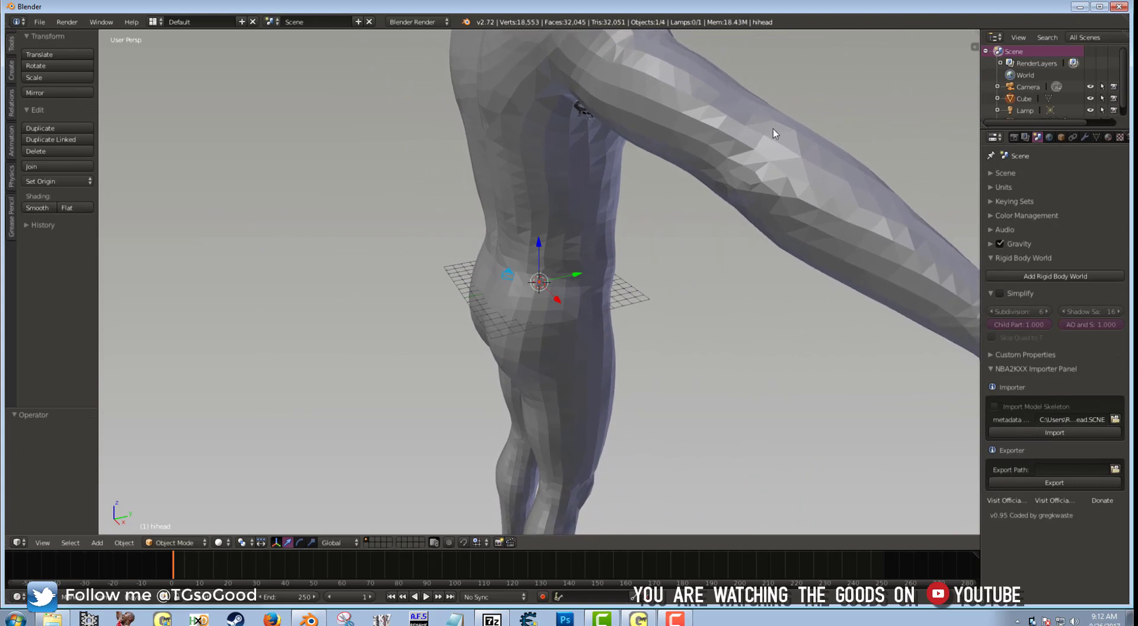
pyautogui.scroll(-7, 773, 133)
pyautogui.moveTo(772, 270); pyautogui.dragTo(603, 243)
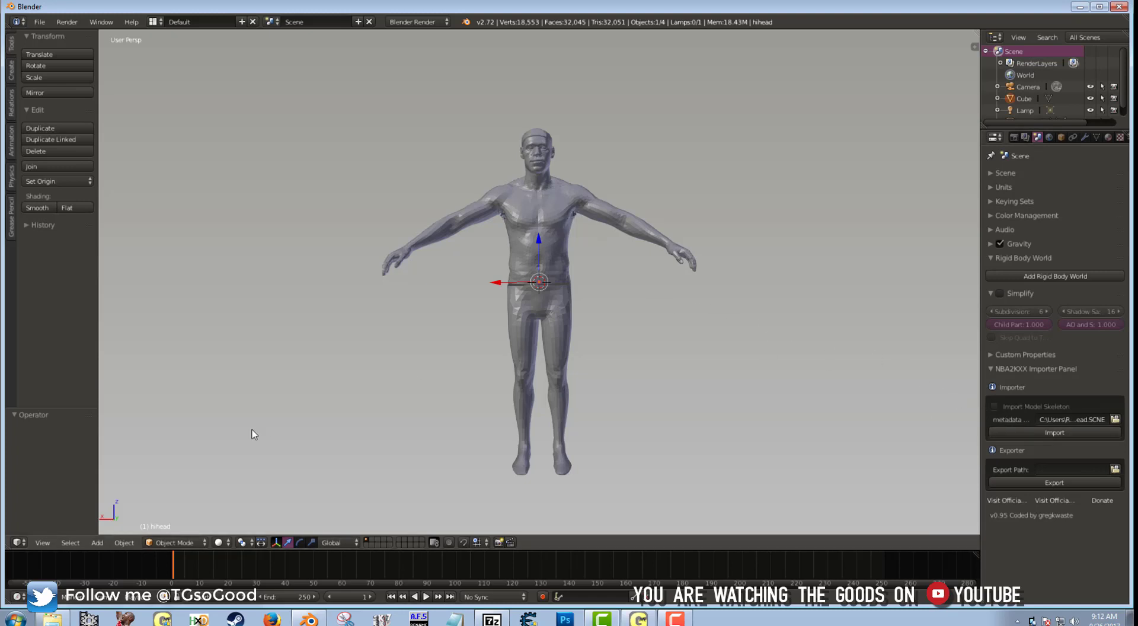
pyautogui.click(170, 542)
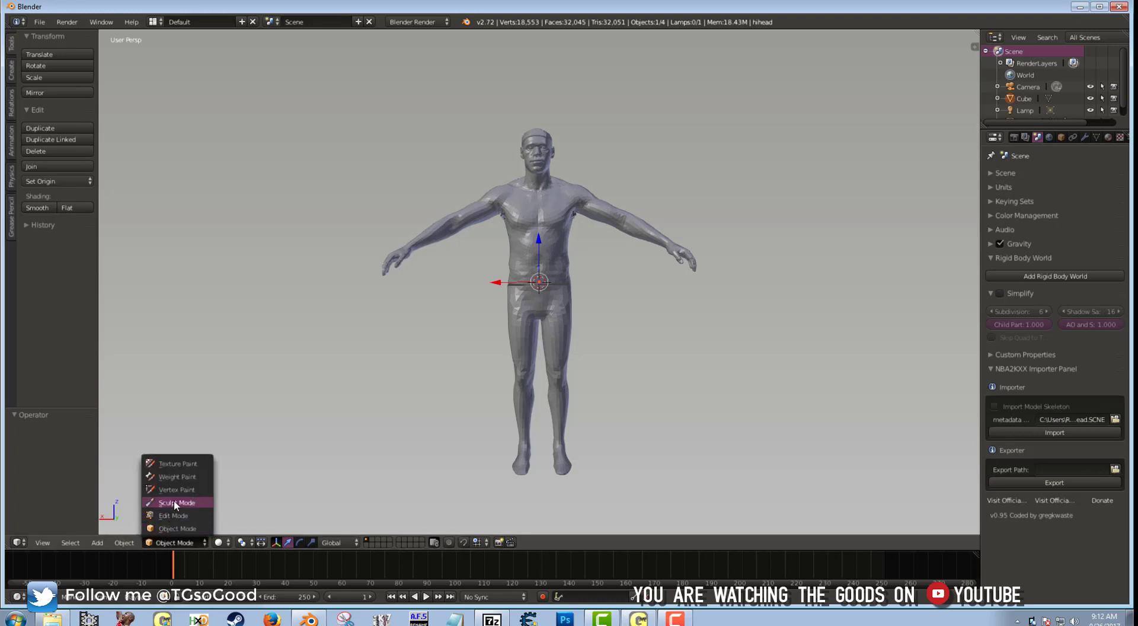
pyautogui.click(175, 504)
pyautogui.click(185, 542)
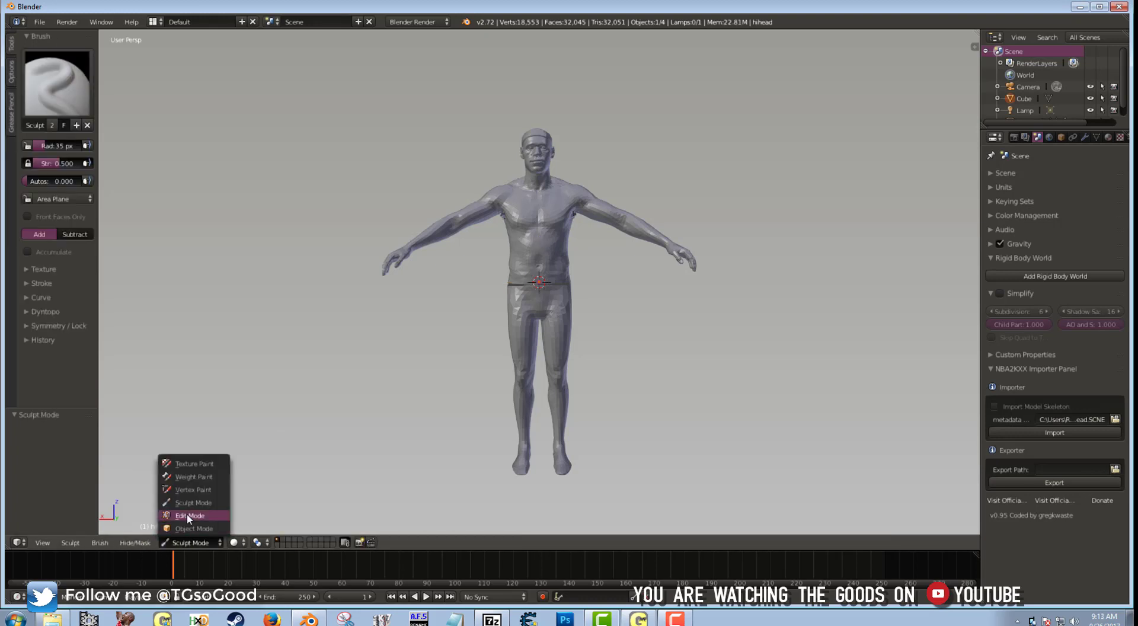
pyautogui.click(191, 517)
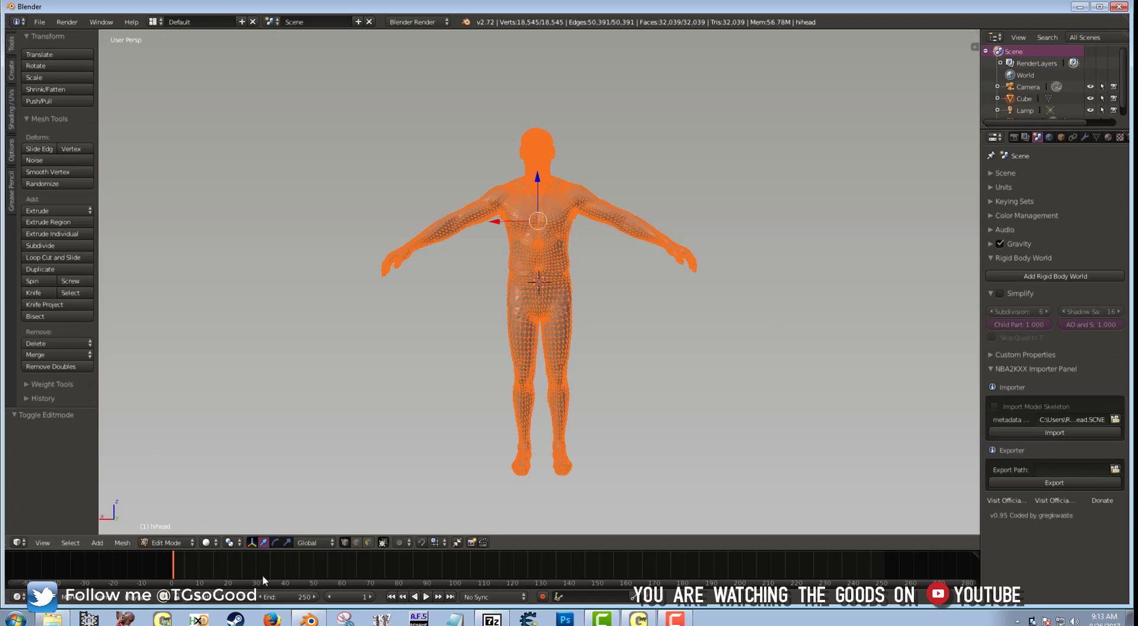
pyautogui.click(170, 543)
pyautogui.click(172, 503)
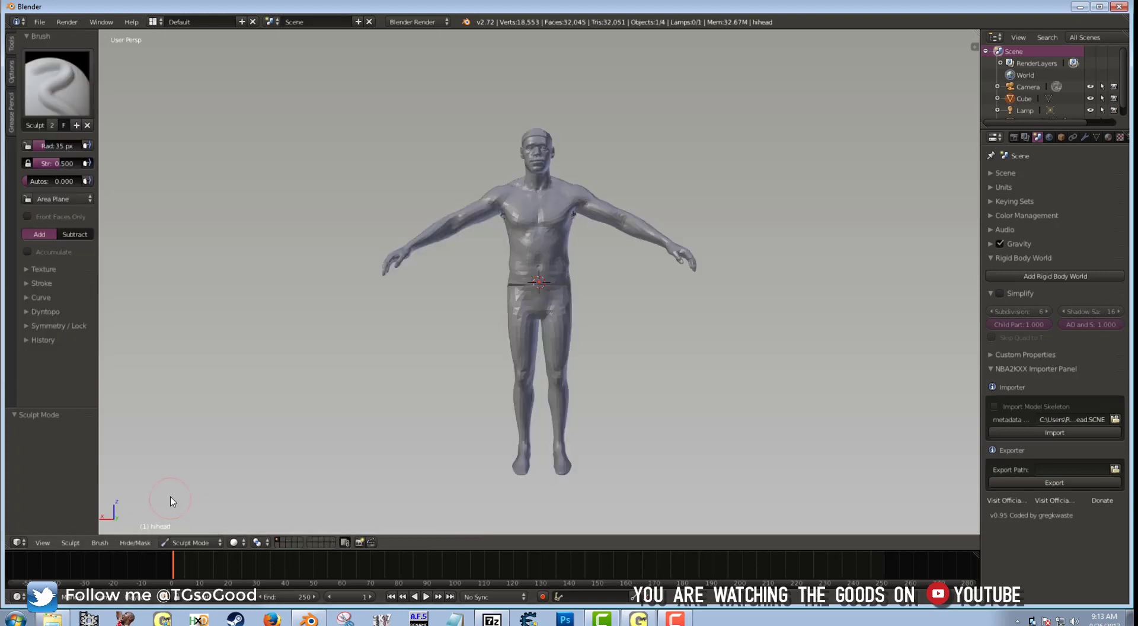
# Nudge the side of the player's head slightly with the Grab brush and return the model to Object Mode.
pyautogui.click(83, 95)
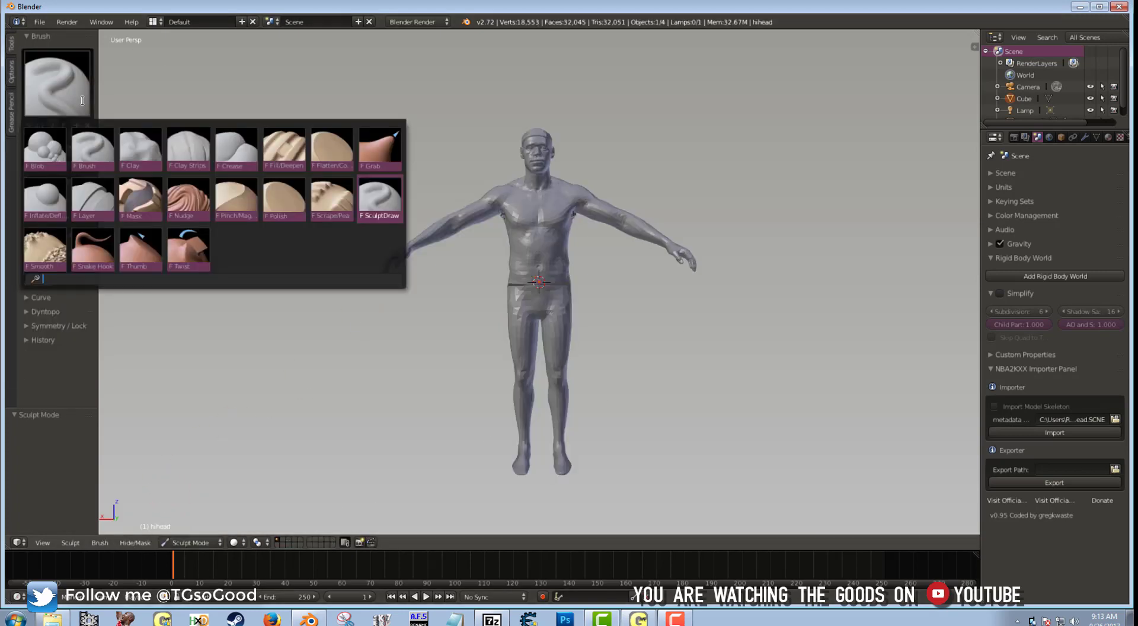
pyautogui.click(371, 162)
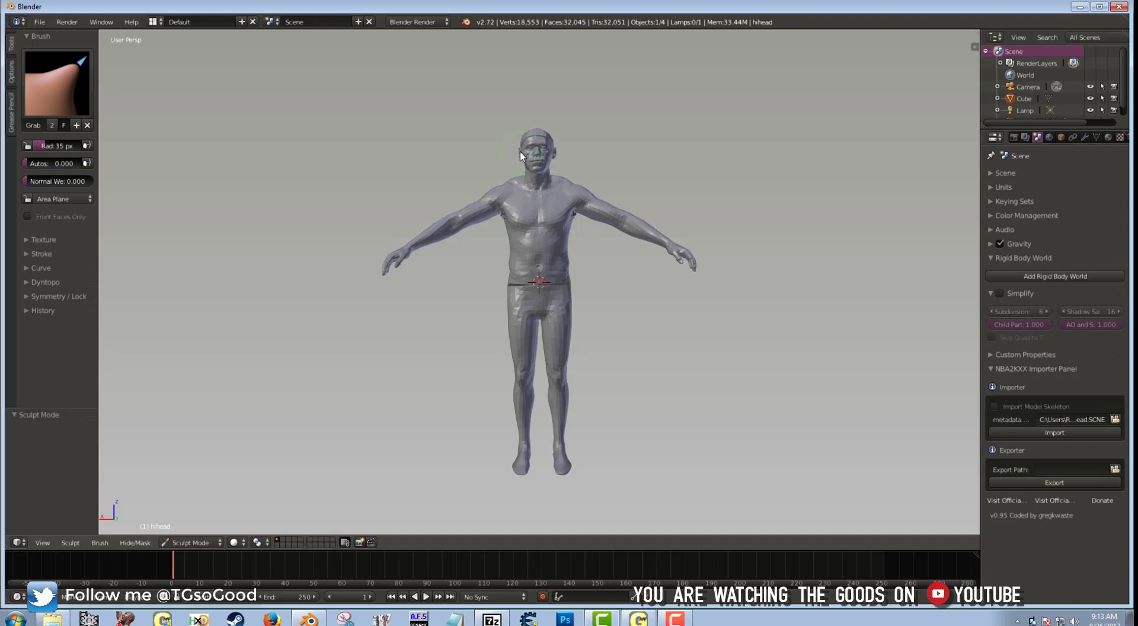
pyautogui.moveTo(521, 152); pyautogui.dragTo(519, 152)
pyautogui.moveTo(545, 193); pyautogui.dragTo(601, 185)
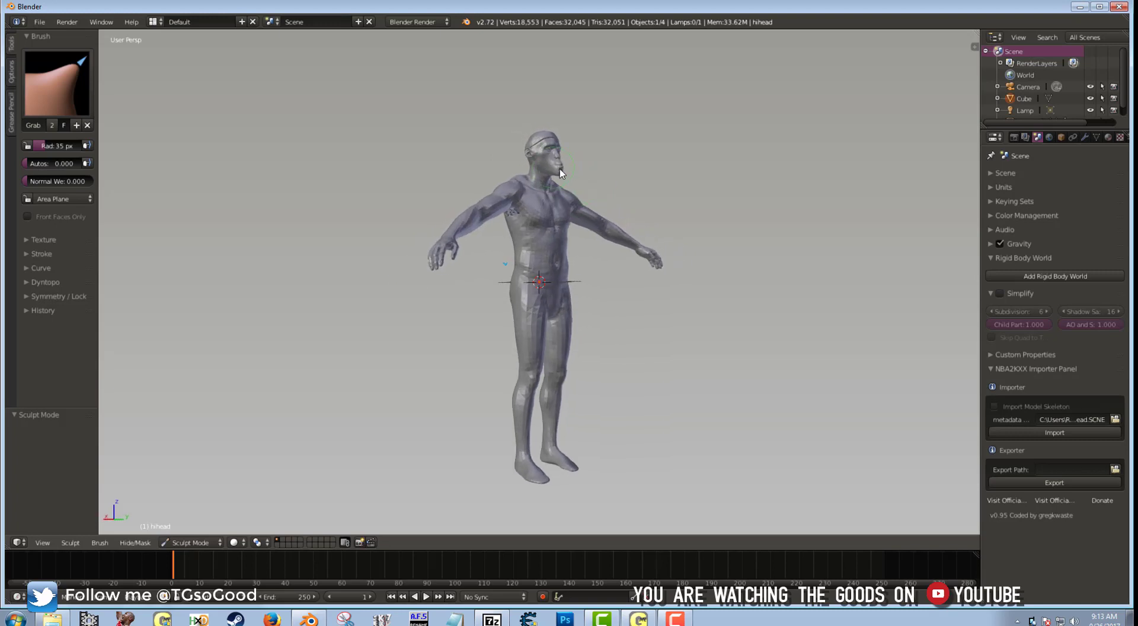
pyautogui.moveTo(654, 152); pyautogui.dragTo(562, 160)
pyautogui.click(199, 535)
pyautogui.click(200, 534)
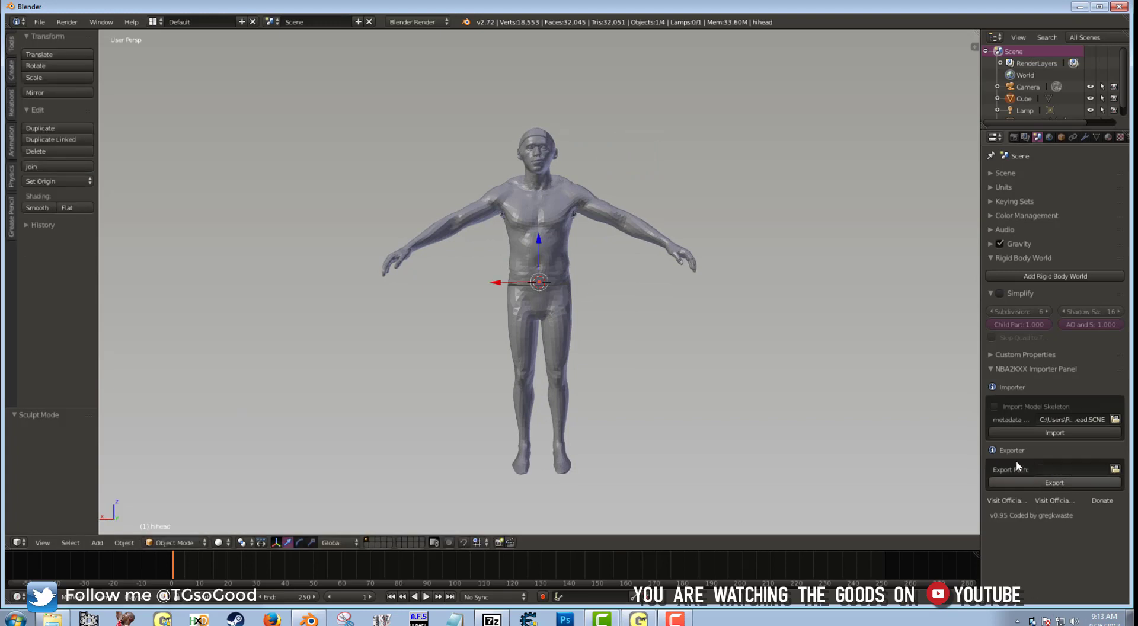
# Open the export path browser at the Desktop folder and create a new folder on the Windows desktop.
pyautogui.click(1115, 470)
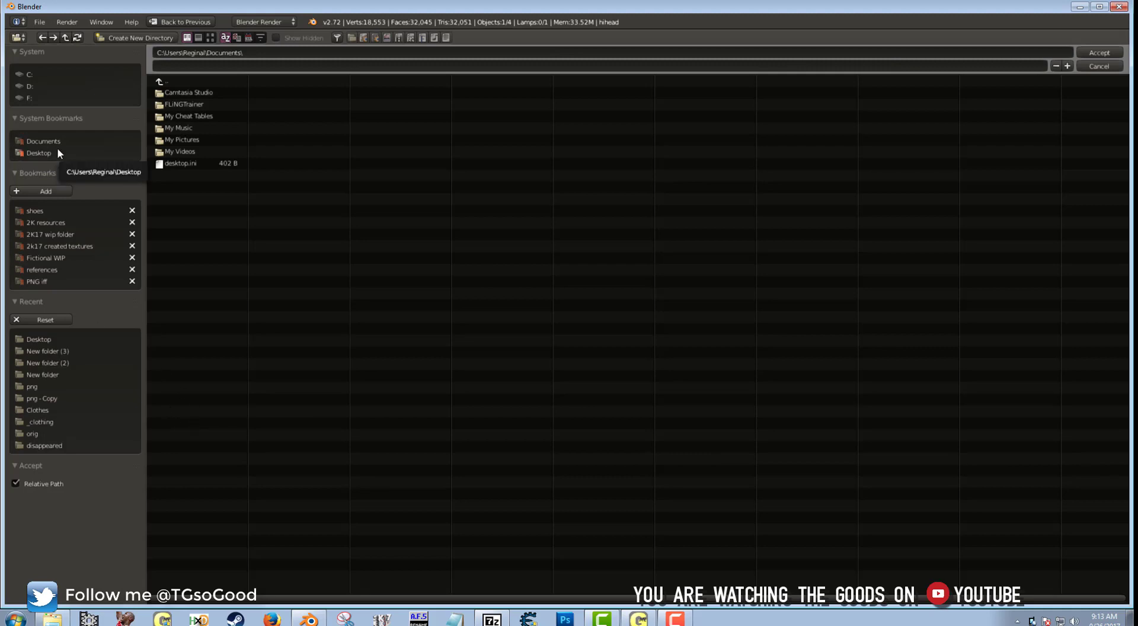
pyautogui.click(40, 155)
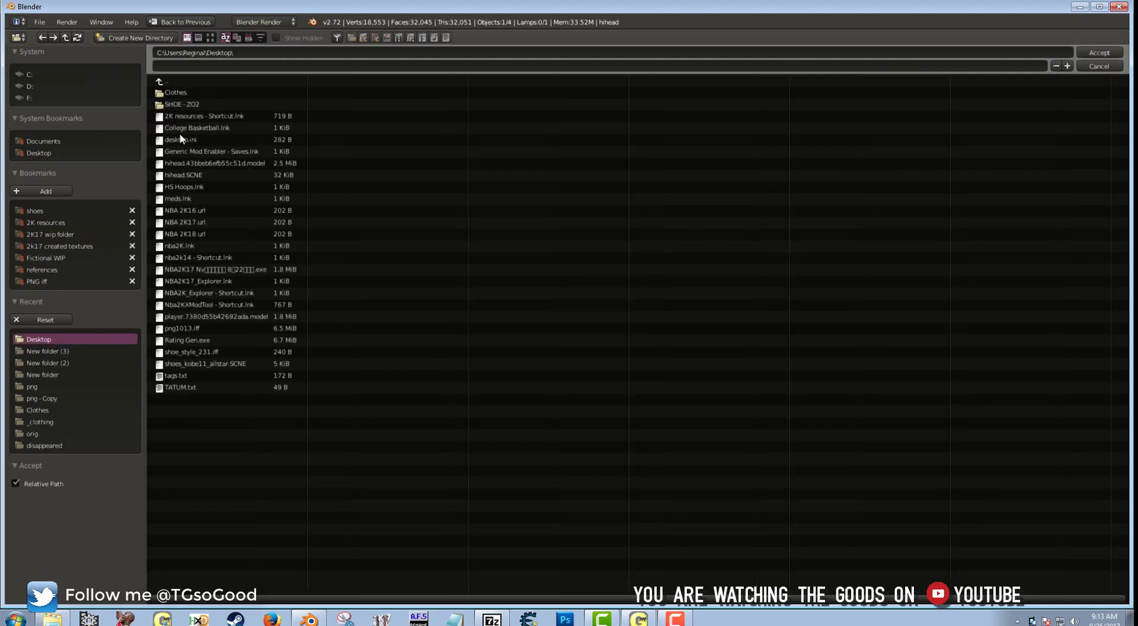
pyautogui.click(1080, 7)
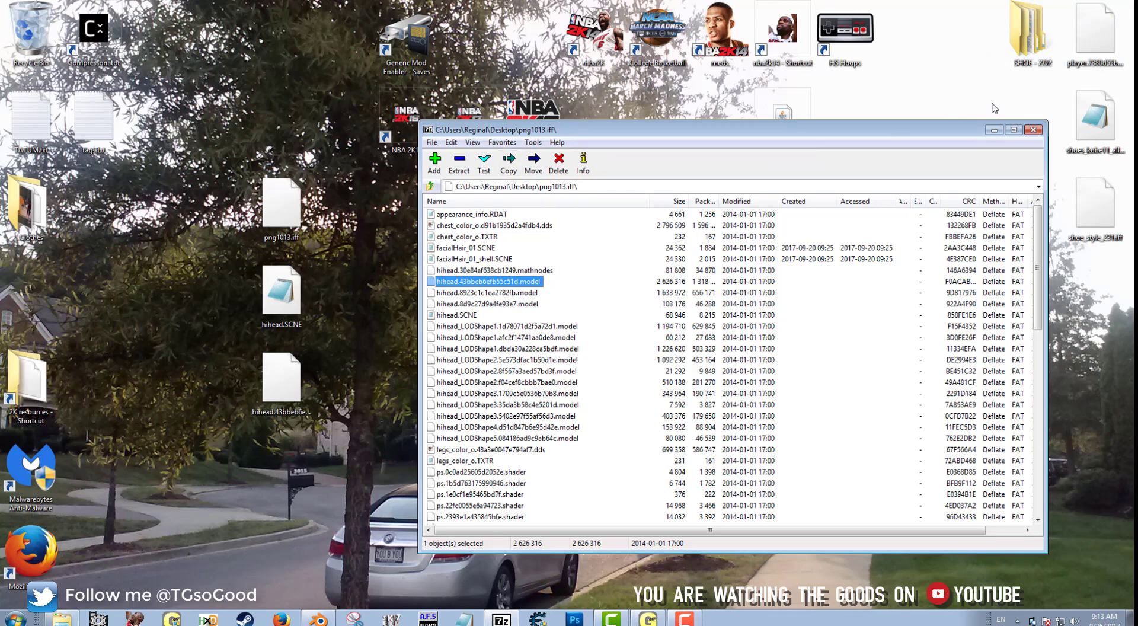
pyautogui.rightClick(269, 130)
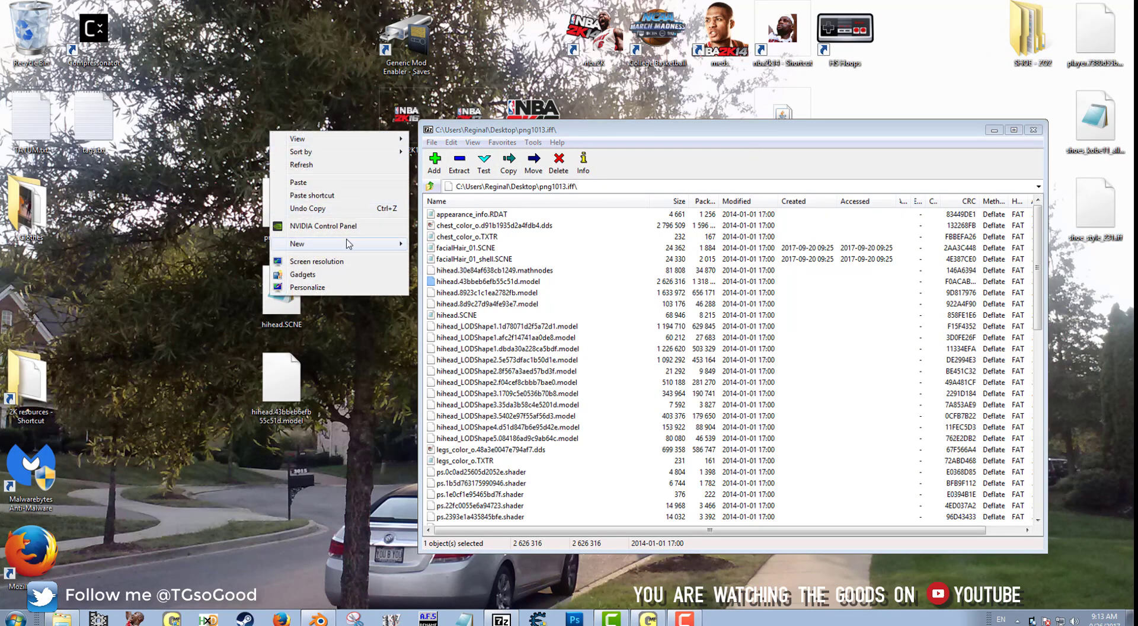
pyautogui.moveTo(394, 253)
pyautogui.click(437, 244)
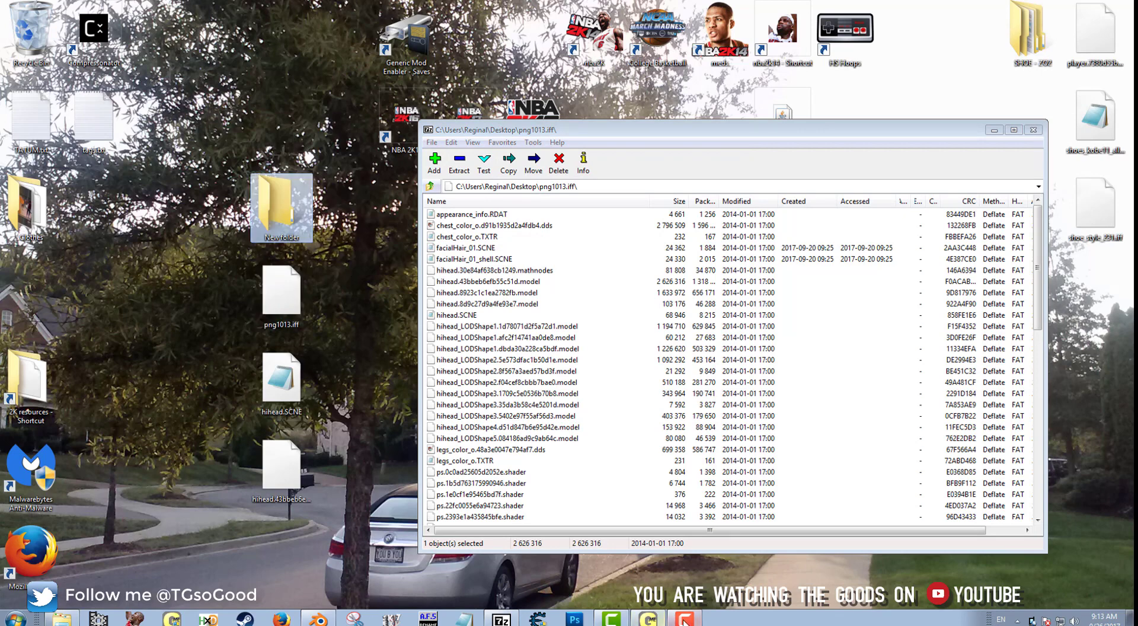
# Set the exporter's path to New folder on the Desktop in Blender and export the hihead model there.
pyautogui.click(330, 619)
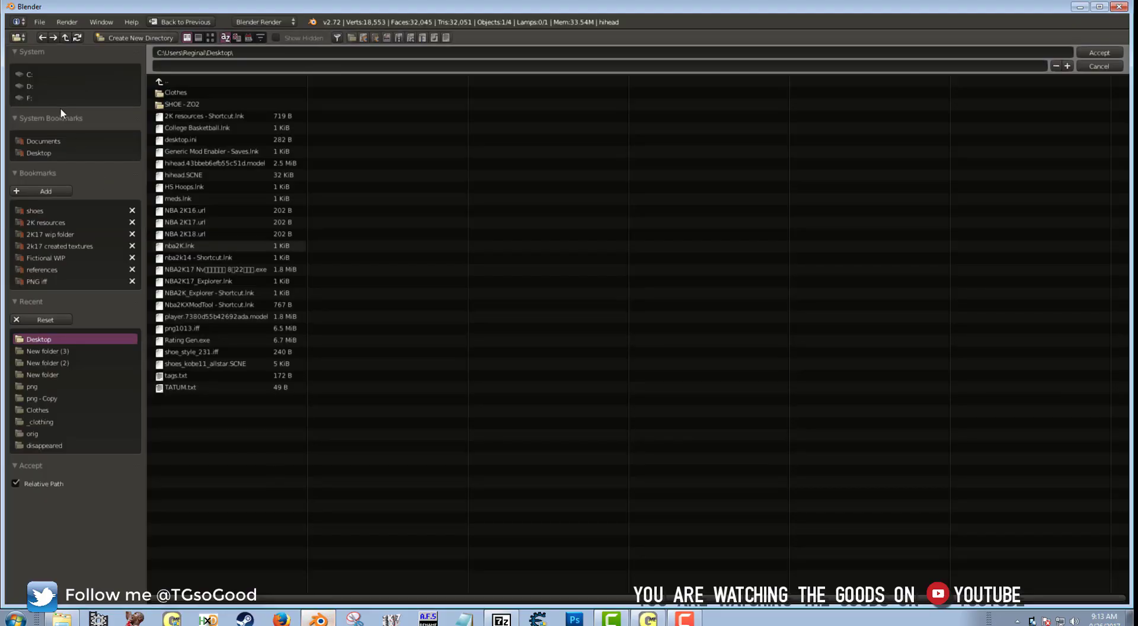
pyautogui.click(169, 81)
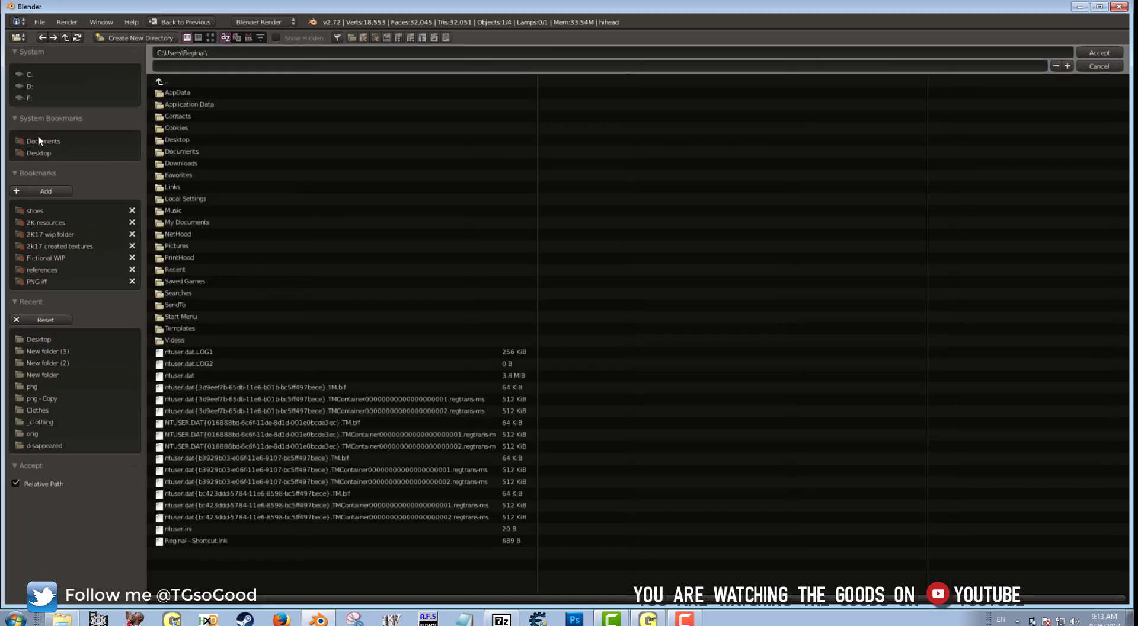
pyautogui.click(44, 153)
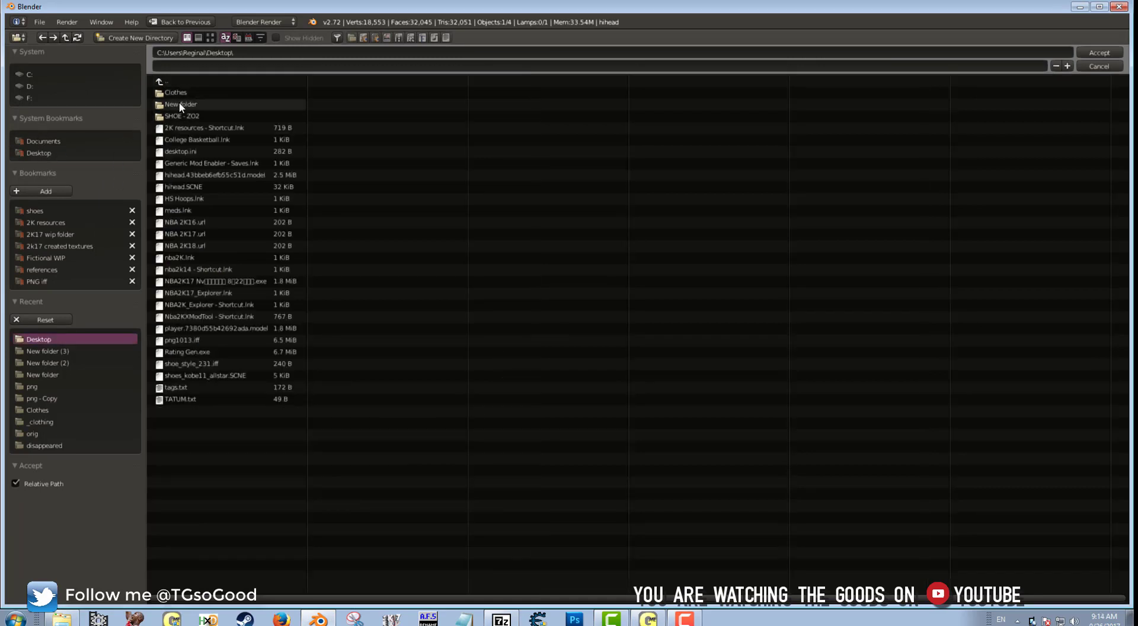
pyautogui.click(179, 102)
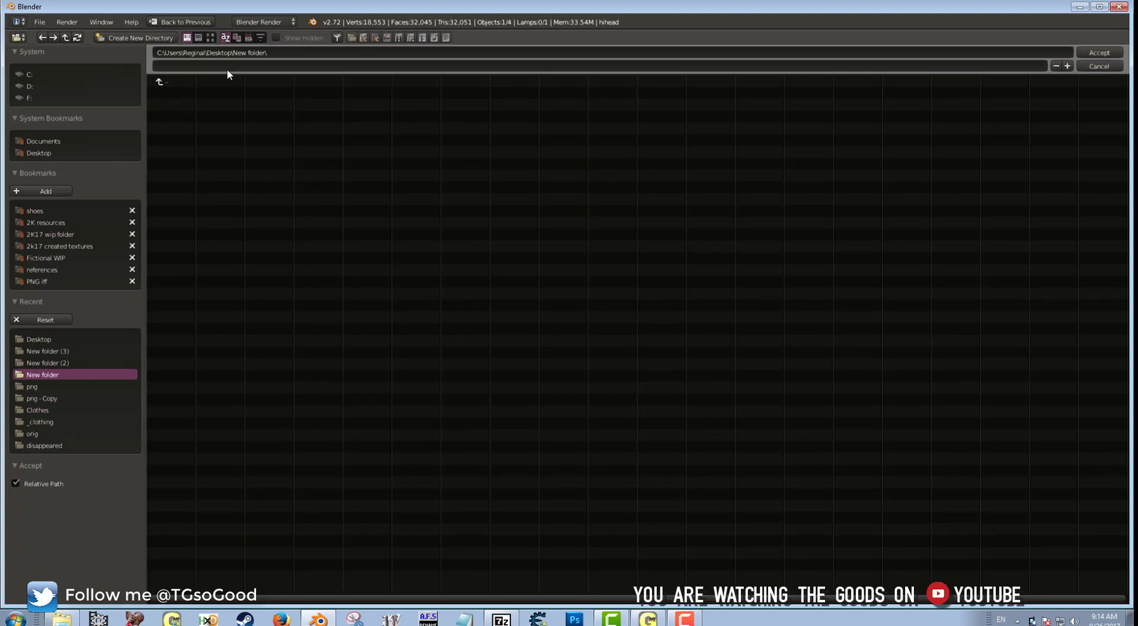
pyautogui.click(1111, 53)
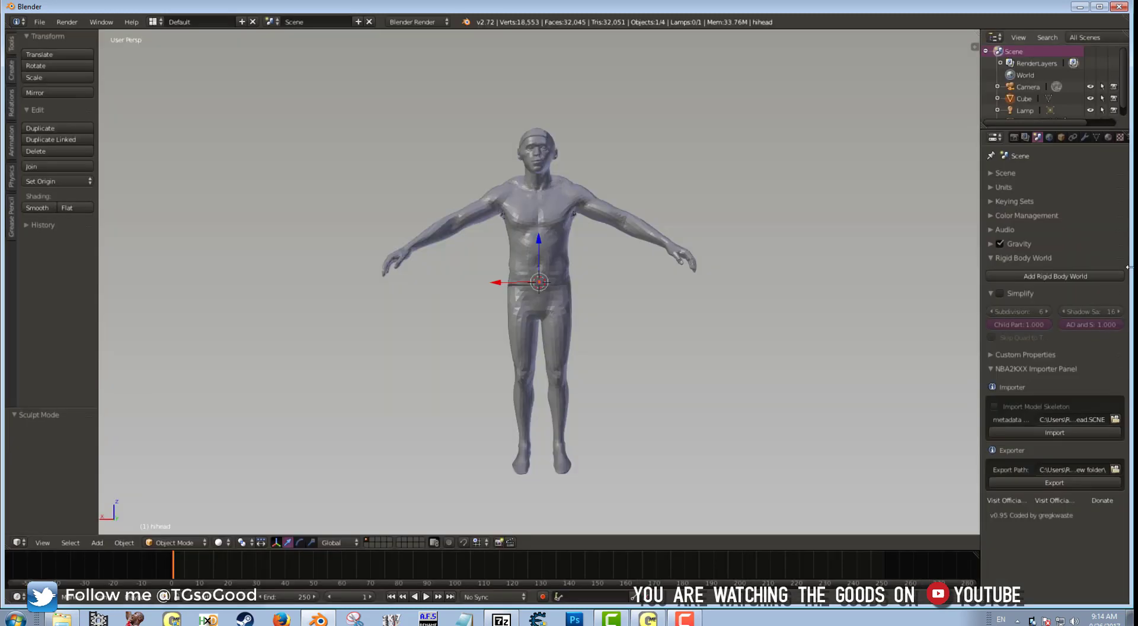
pyautogui.click(1010, 485)
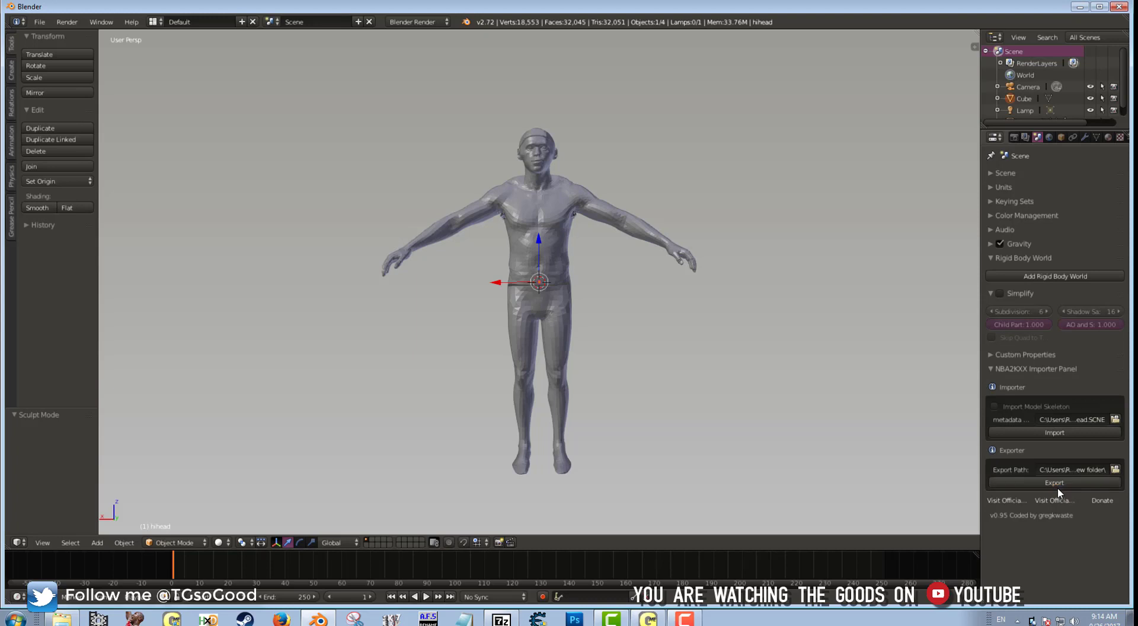
# Open New folder on the desktop and locate the exported hihead.43bbeb6efb55c51d.model beside the original copy.
pyautogui.click(1082, 7)
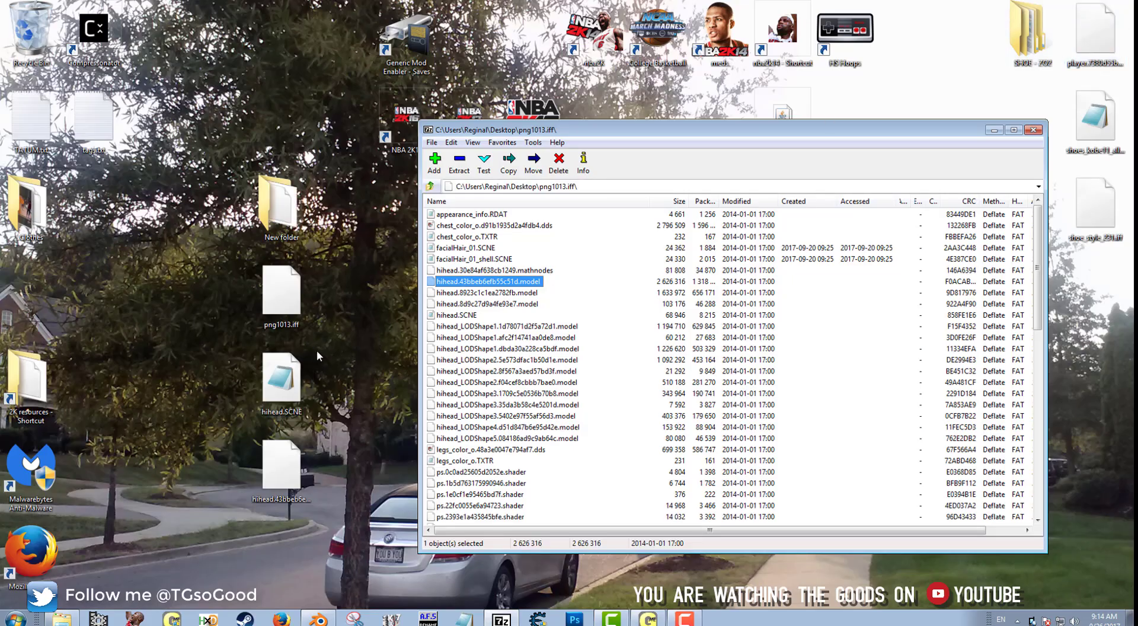
pyautogui.doubleClick(283, 226)
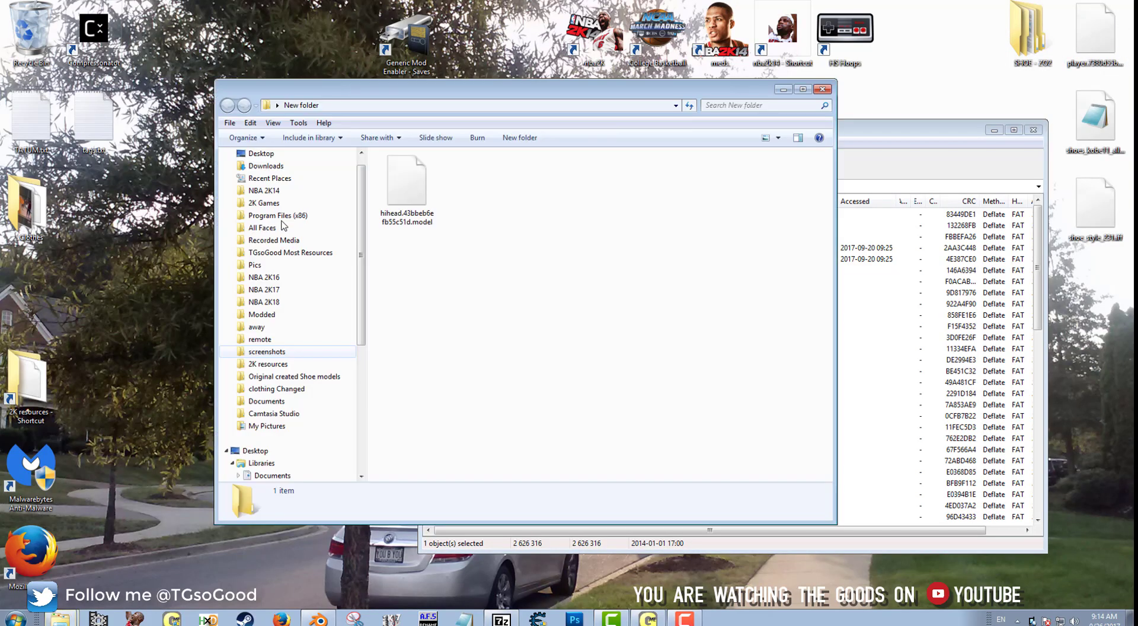
pyautogui.click(426, 223)
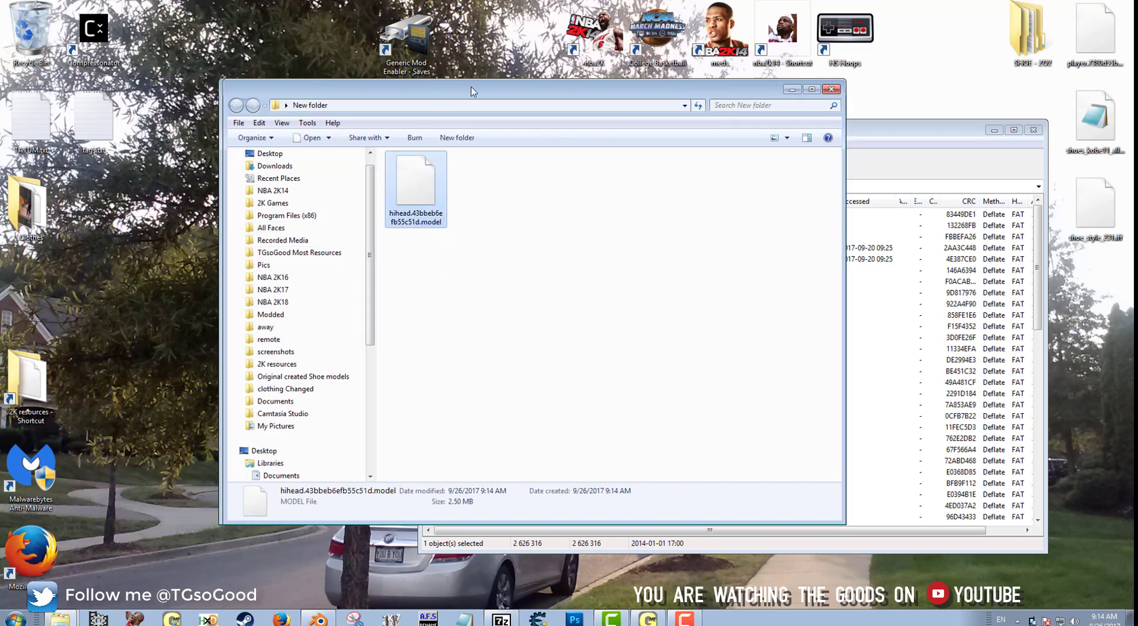
pyautogui.moveTo(429, 94); pyautogui.dragTo(605, 85)
pyautogui.click(291, 474)
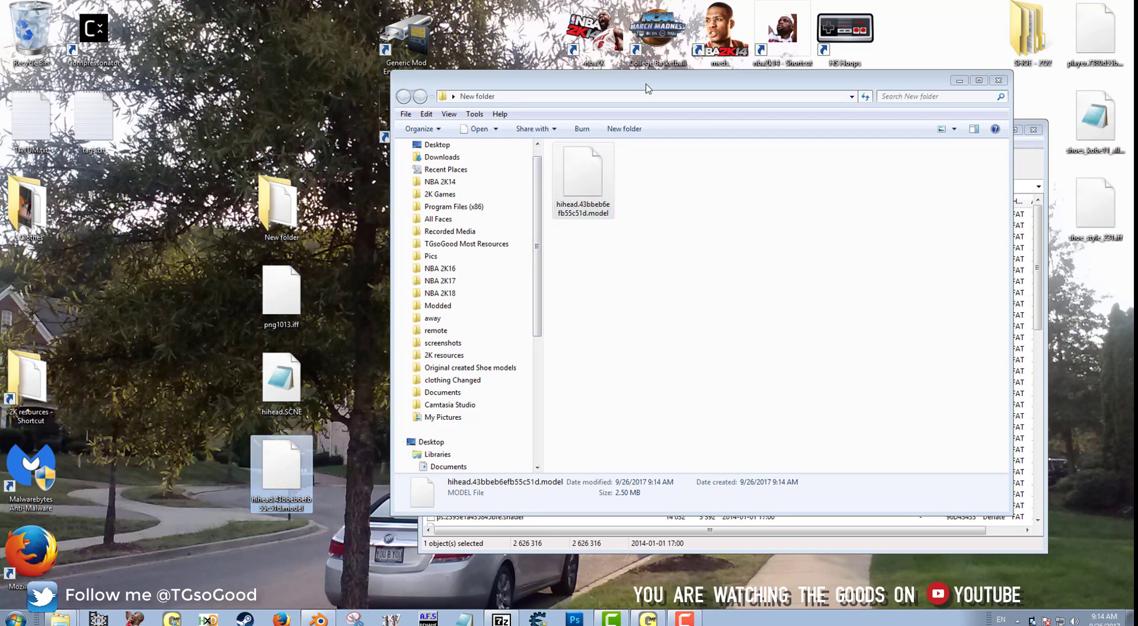
# Copy the exported hihead.43bbeb6efb55c51d.model from New folder into the png1013.iff archive, replacing the existing entry.
pyautogui.moveTo(648, 88); pyautogui.dragTo(533, 83)
pyautogui.click(918, 160)
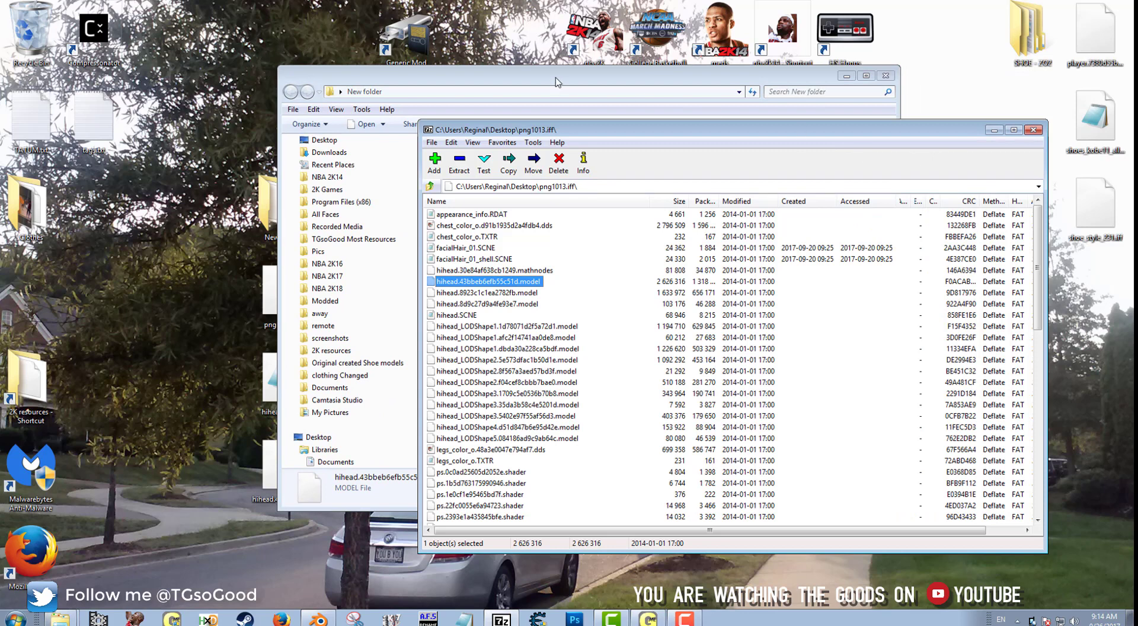
pyautogui.moveTo(556, 82); pyautogui.dragTo(400, 72)
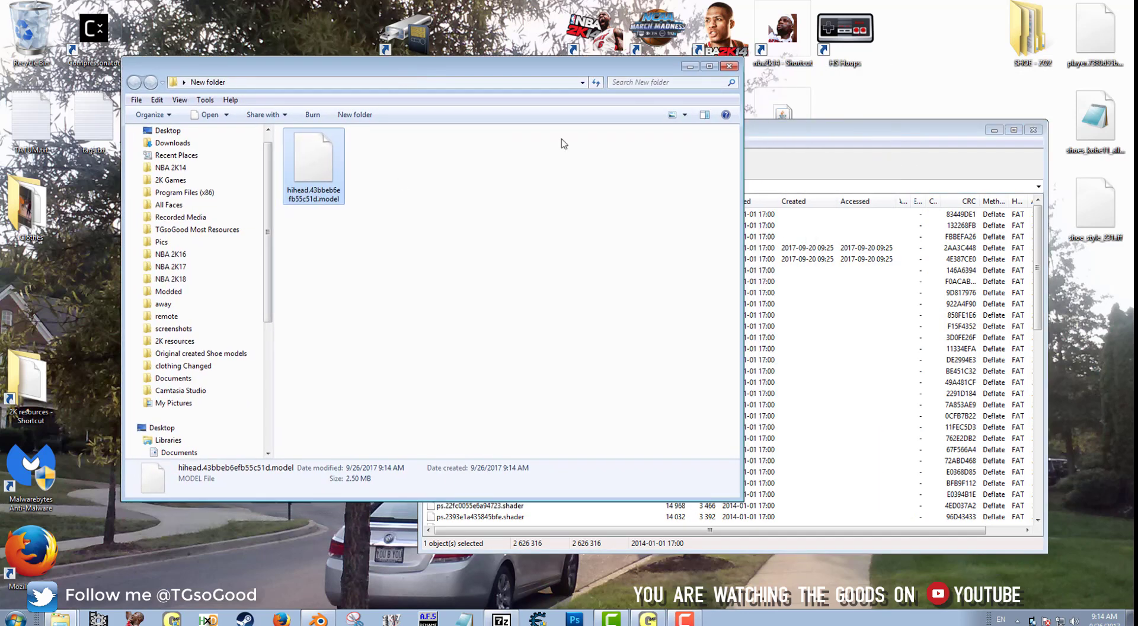
pyautogui.moveTo(793, 132); pyautogui.dragTo(862, 131)
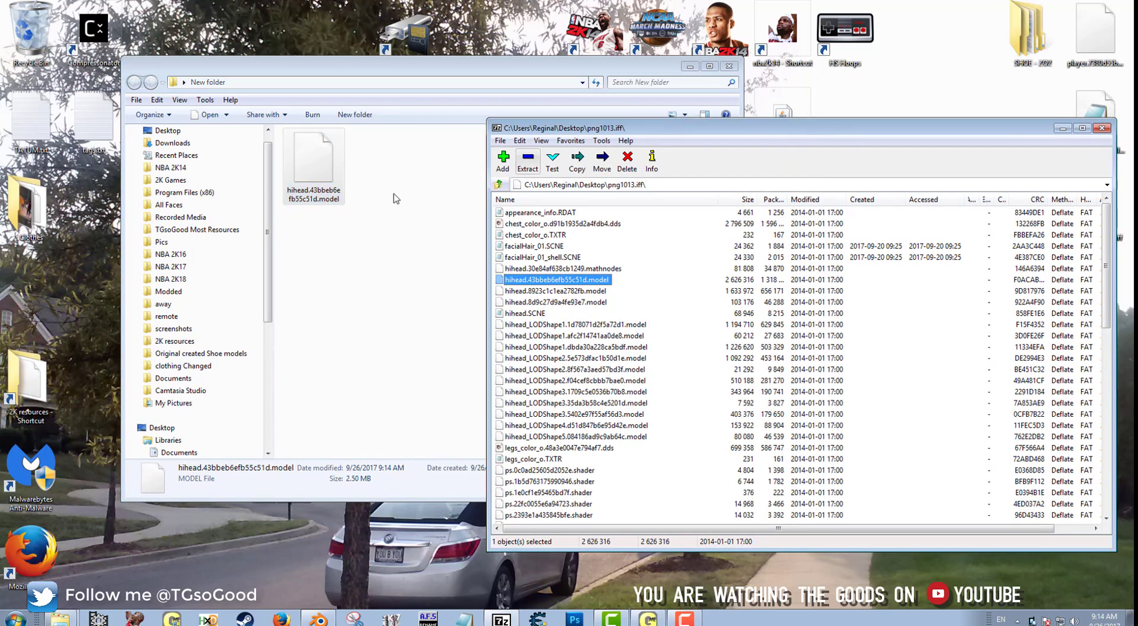
pyautogui.moveTo(321, 197); pyautogui.dragTo(651, 293)
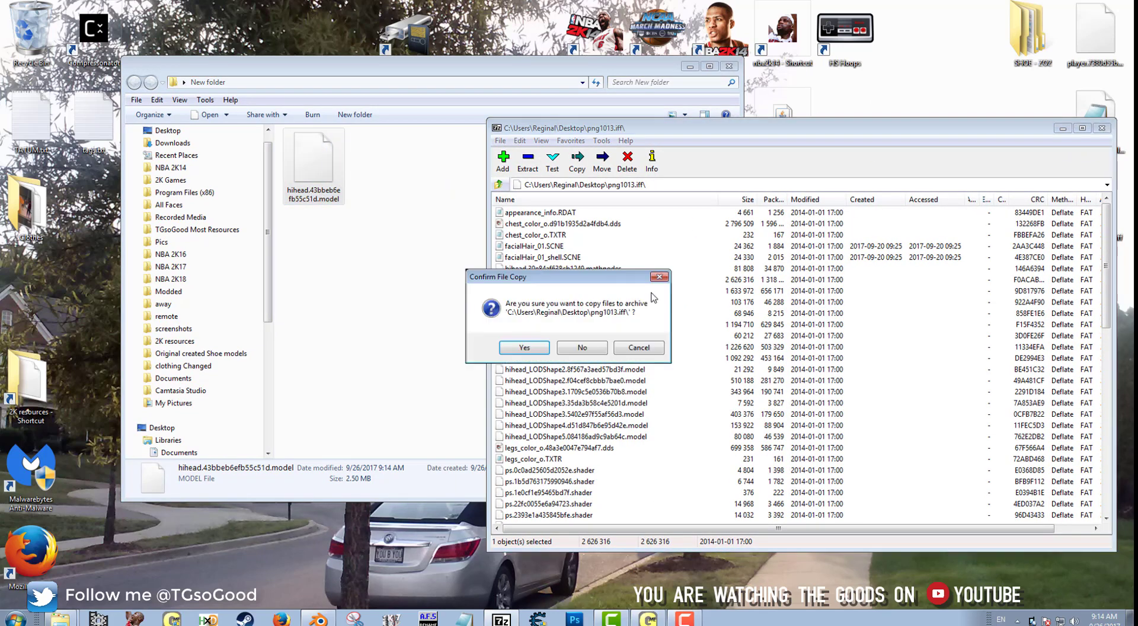
pyautogui.click(524, 348)
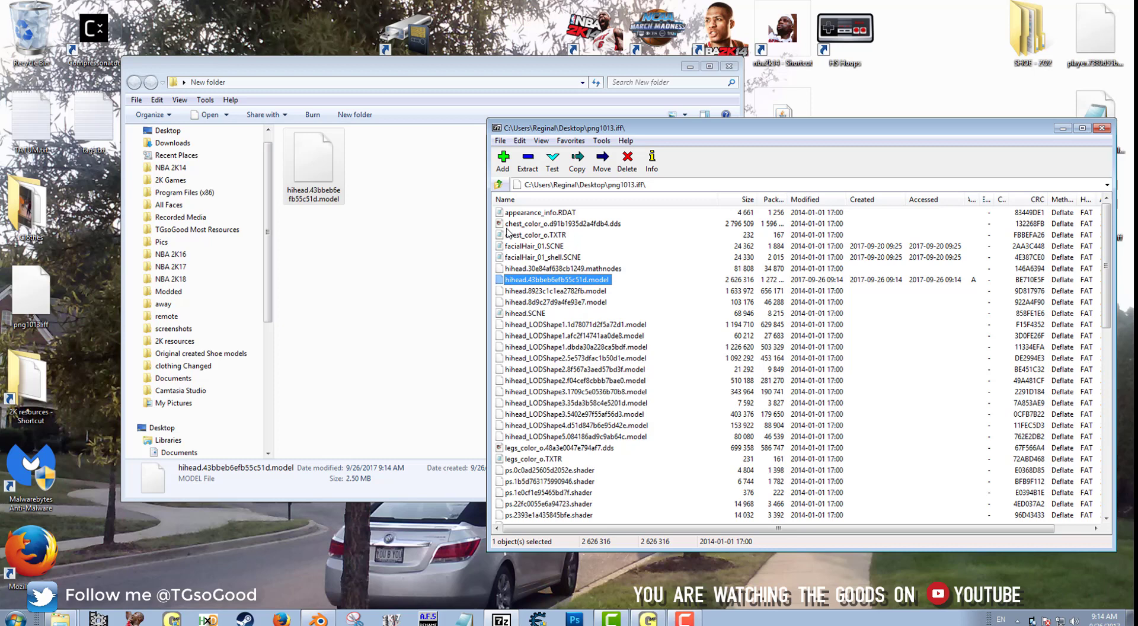
pyautogui.click(691, 67)
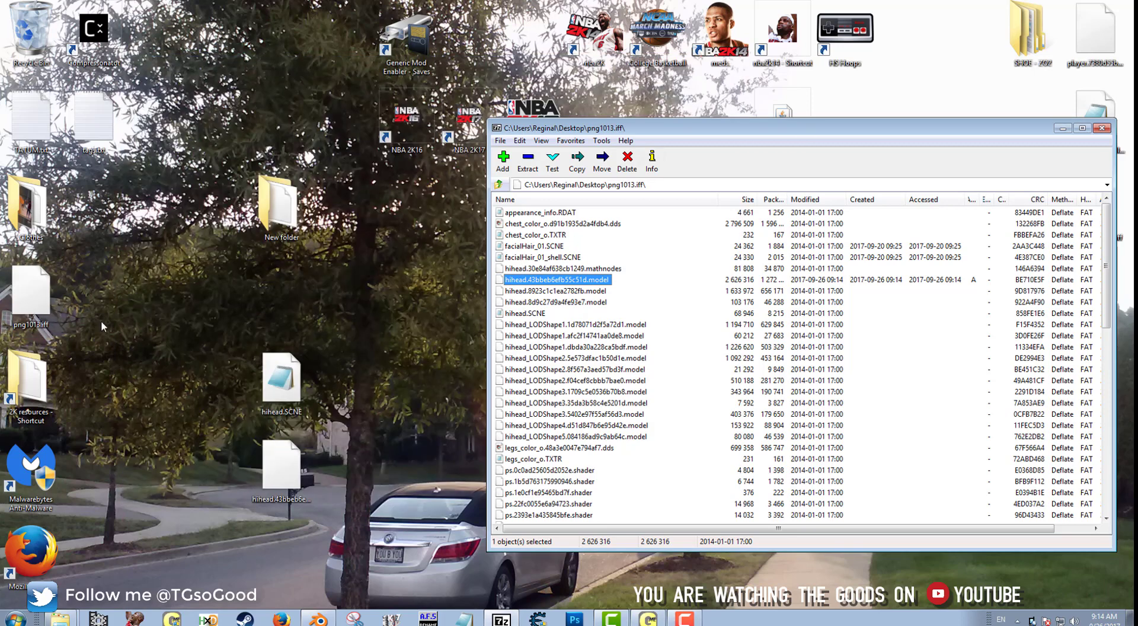
pyautogui.moveTo(35, 299); pyautogui.dragTo(290, 296)
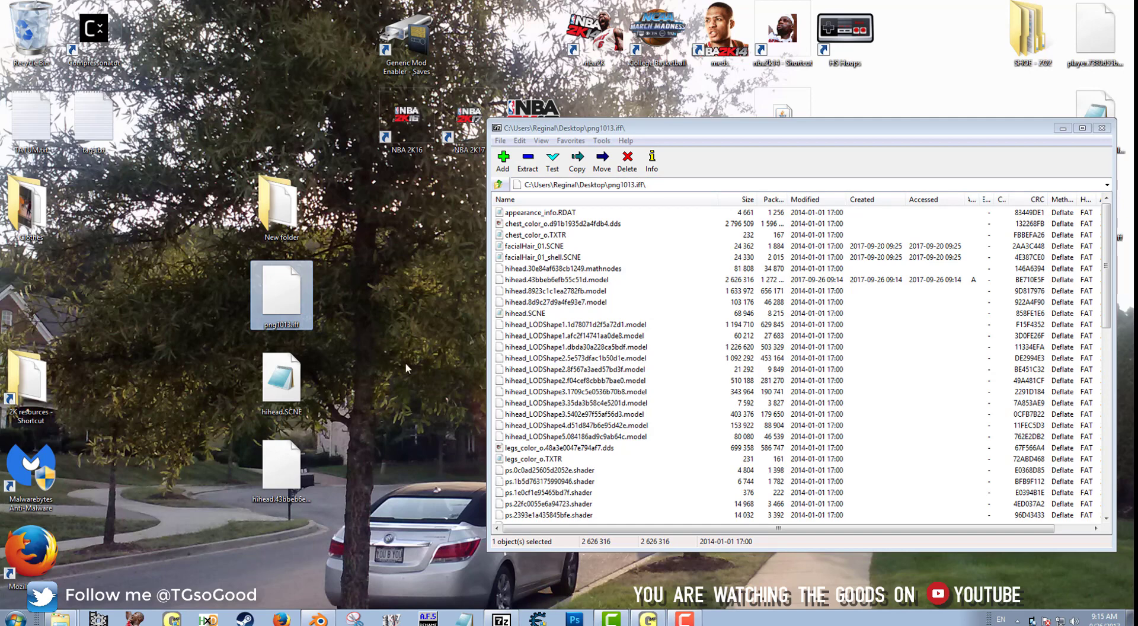
# Copy the edited hihead.SCNE from the desktop into the png1013.iff archive, replacing the existing entry.
pyautogui.click(522, 315)
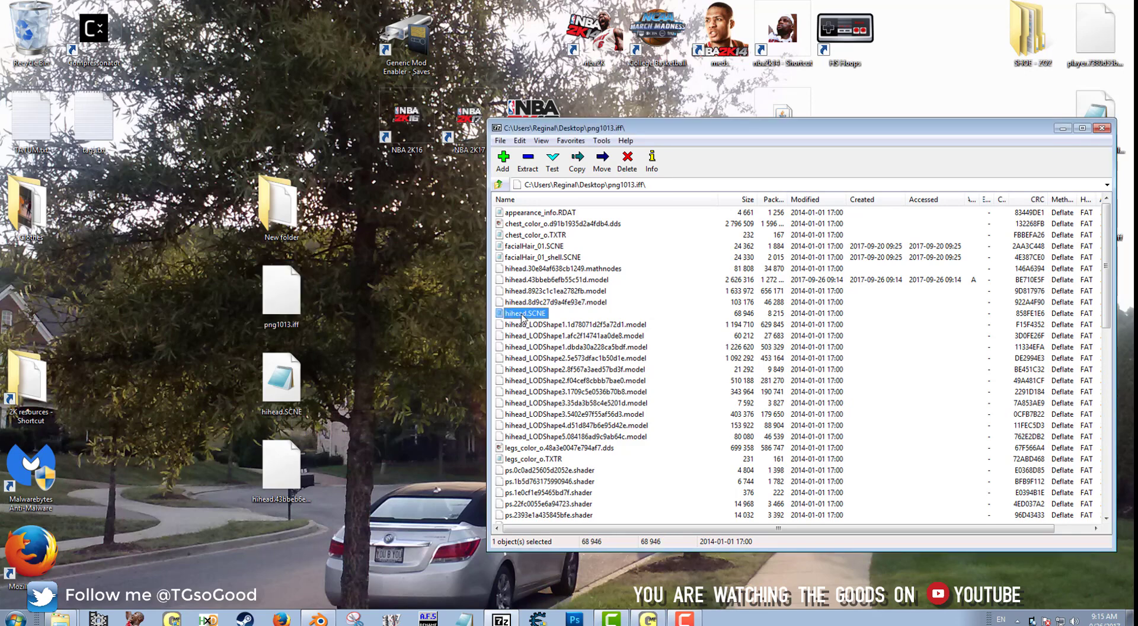
pyautogui.moveTo(677, 327); pyautogui.dragTo(508, 325)
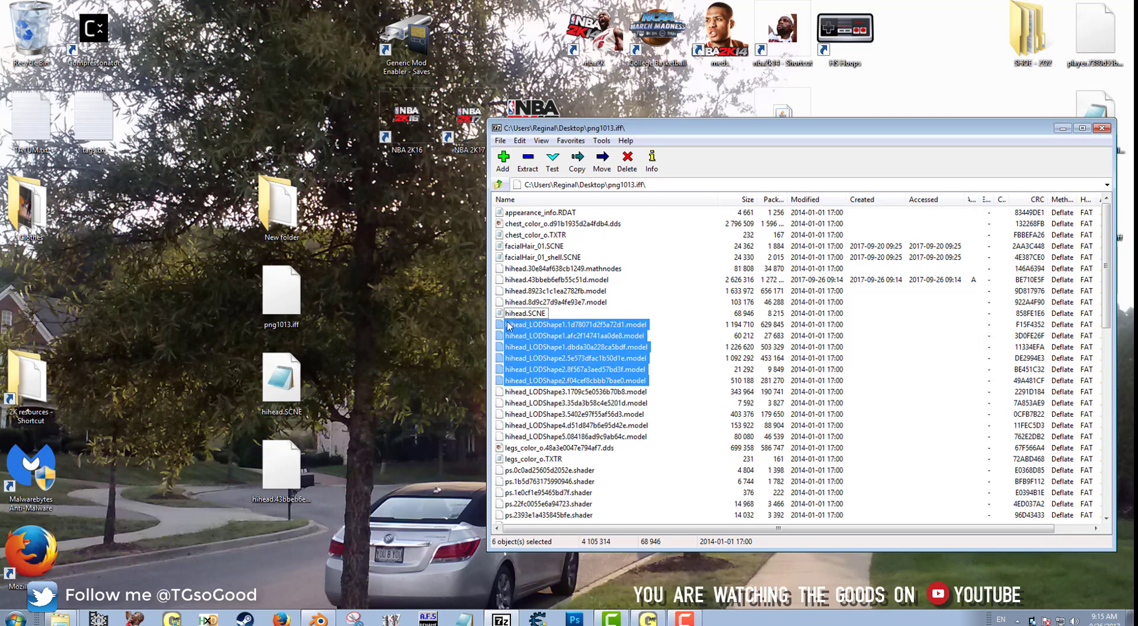
pyautogui.click(526, 315)
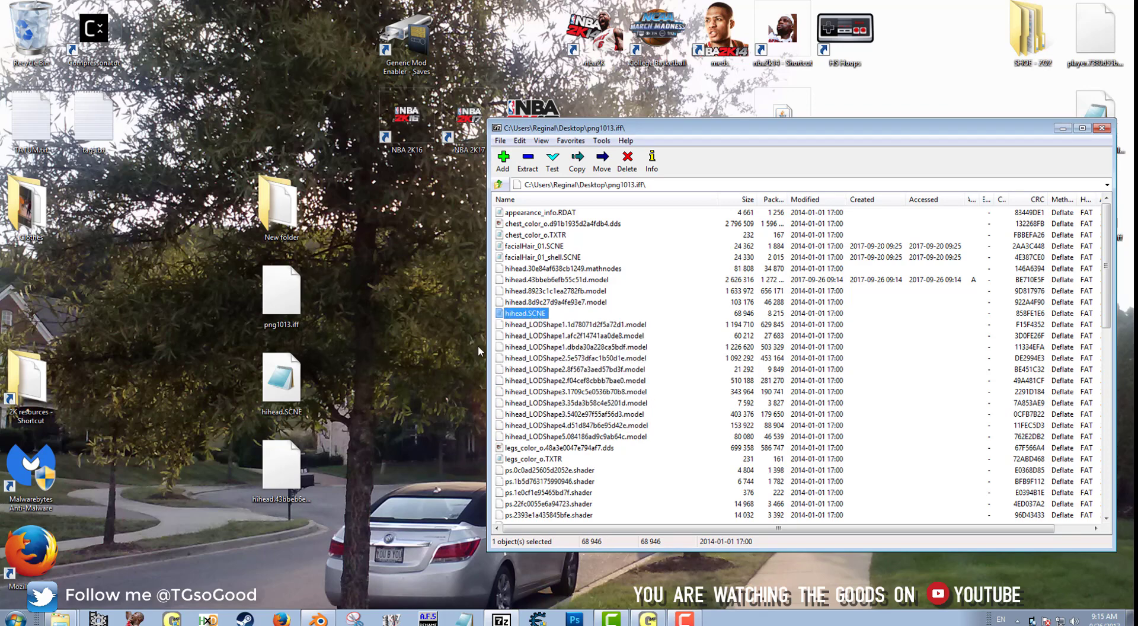
pyautogui.click(291, 399)
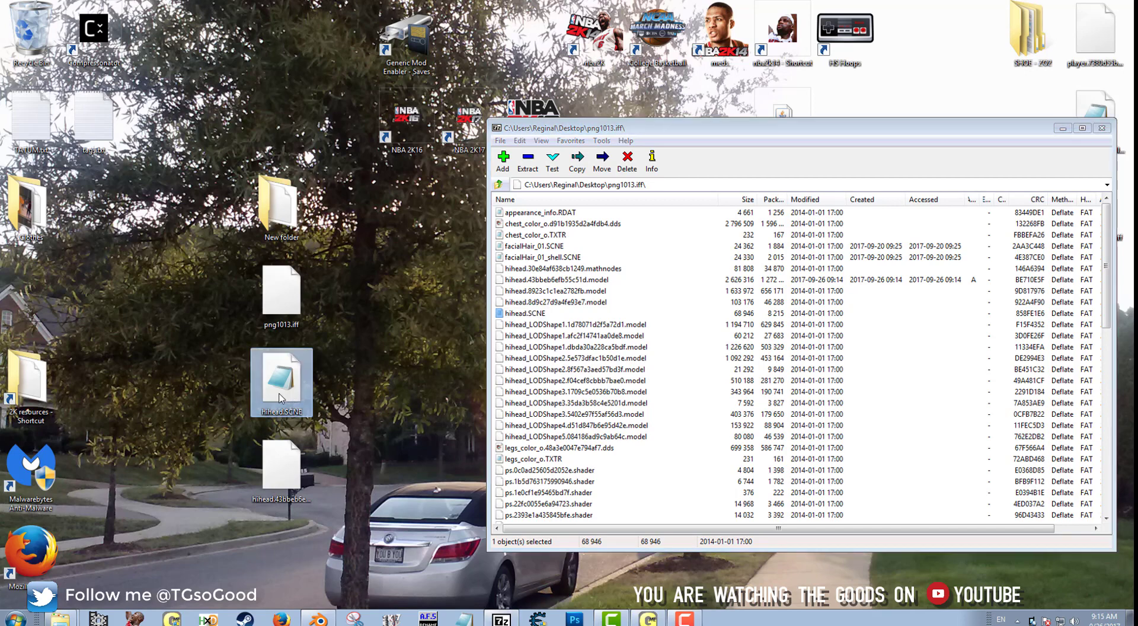
pyautogui.moveTo(281, 398); pyautogui.dragTo(568, 314)
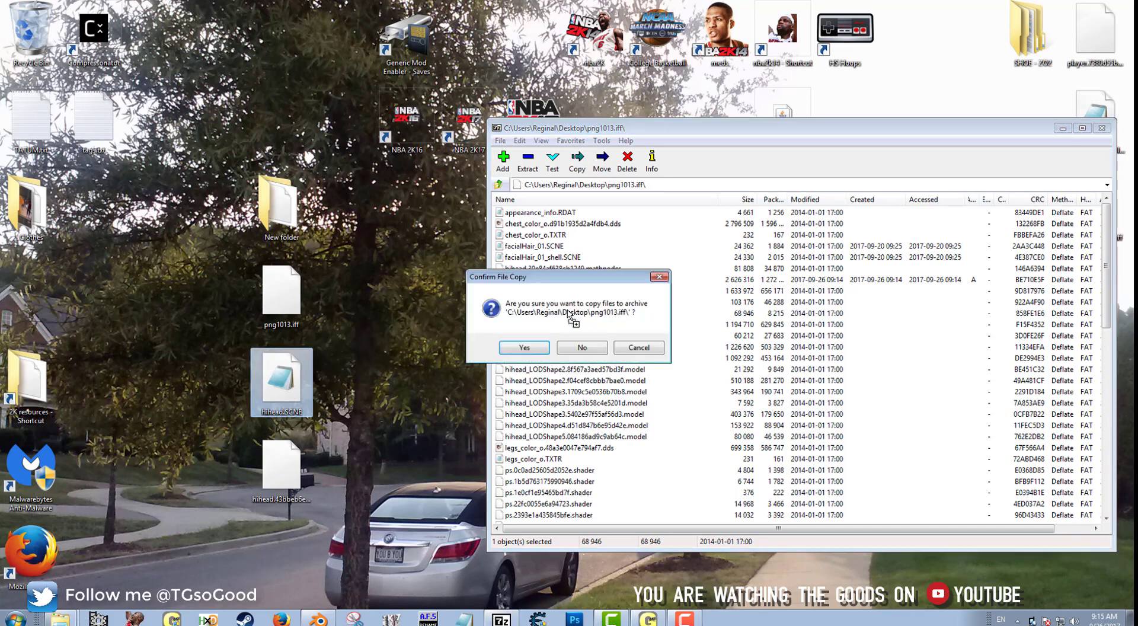
pyautogui.click(525, 348)
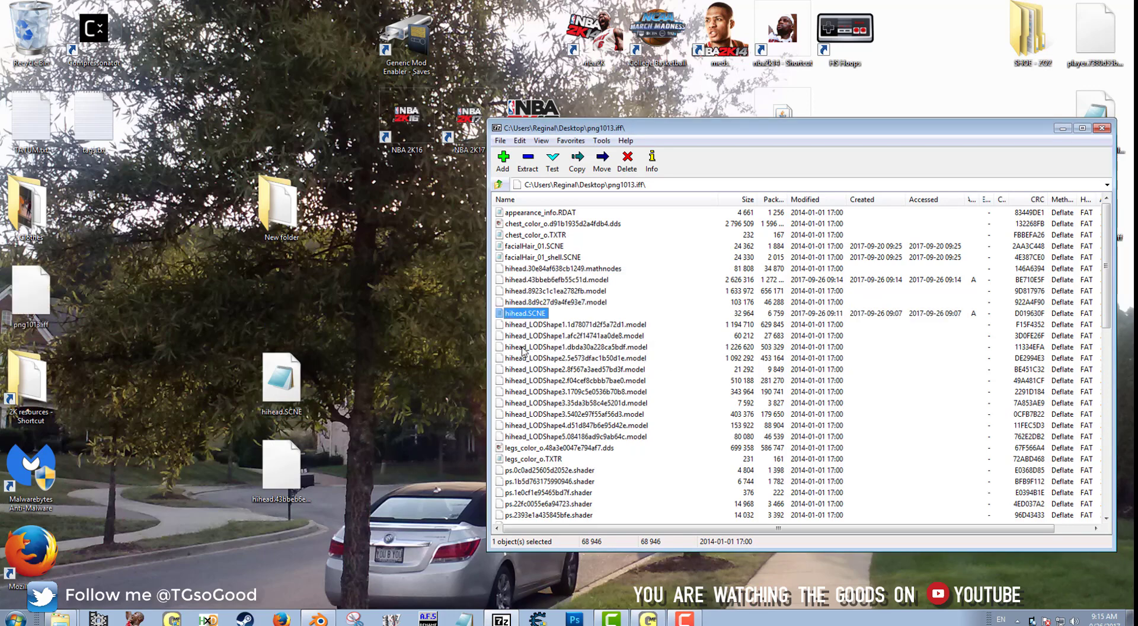
# Move the desktop's hihead.SCNE into New folder and send the original hihead.43bbeb6efb55c51d.model to the Recycle Bin.
pyautogui.click(293, 316)
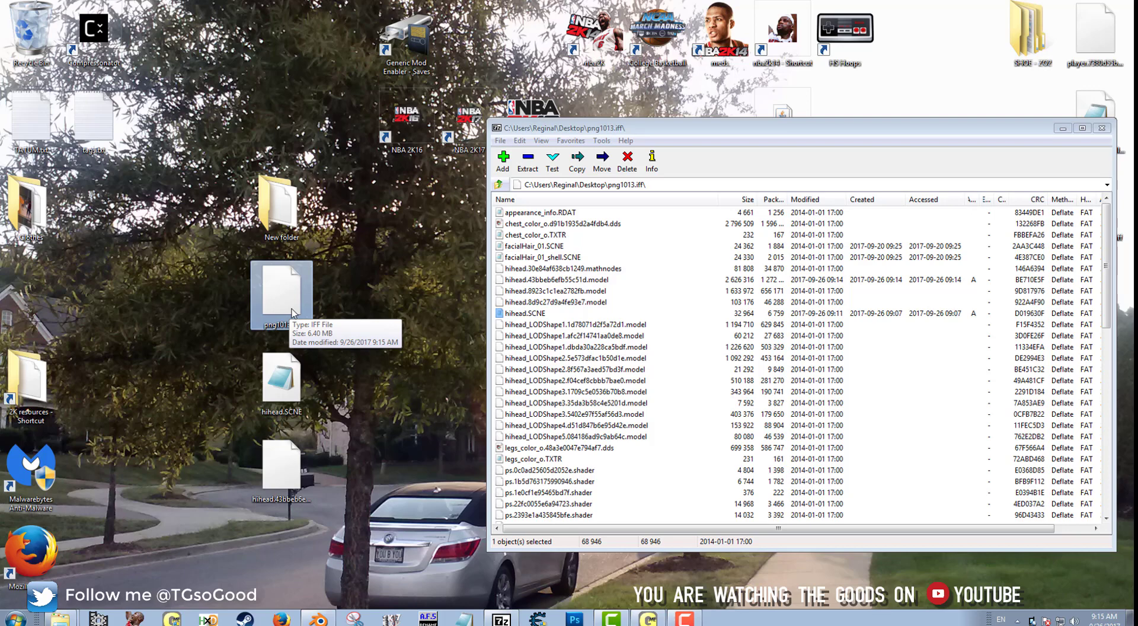
pyautogui.click(291, 374)
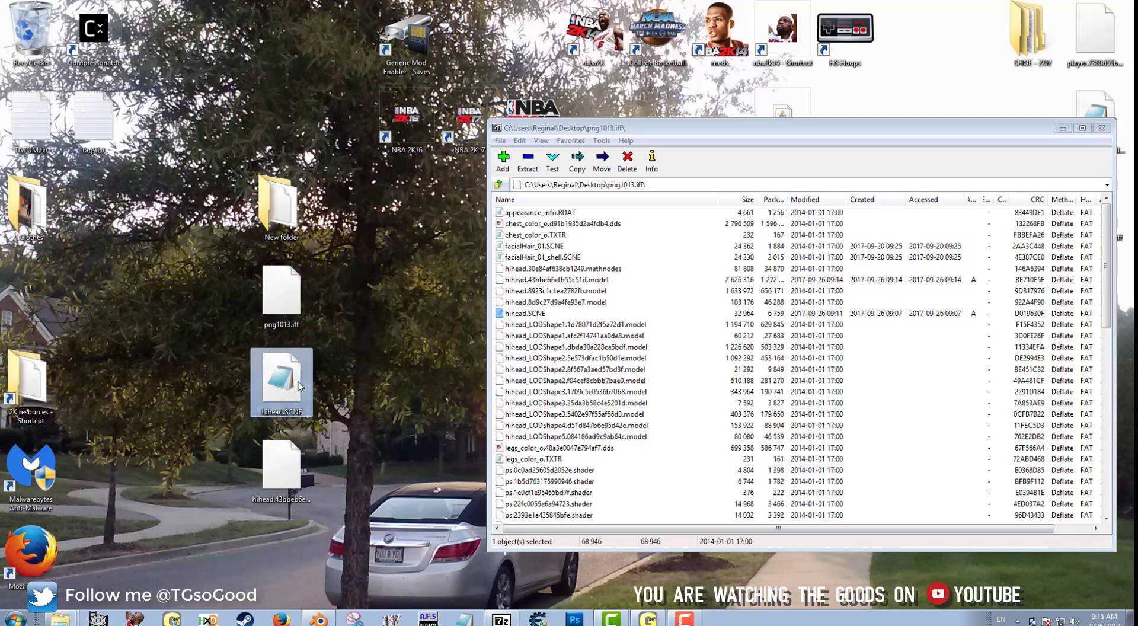
pyautogui.moveTo(299, 386); pyautogui.dragTo(280, 220)
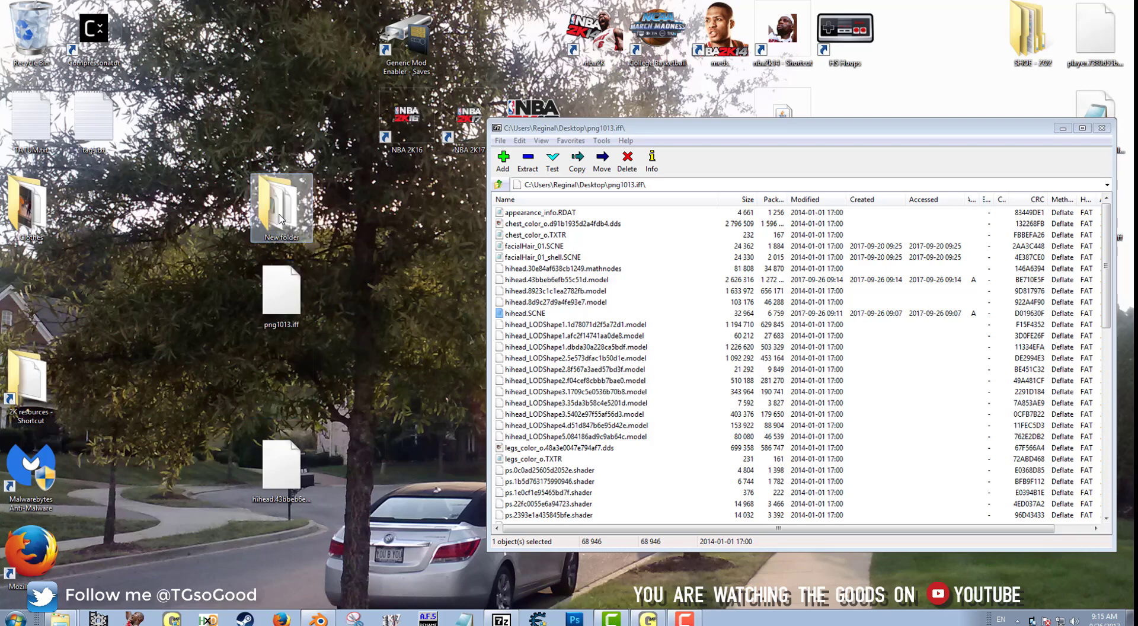
pyautogui.click(283, 230)
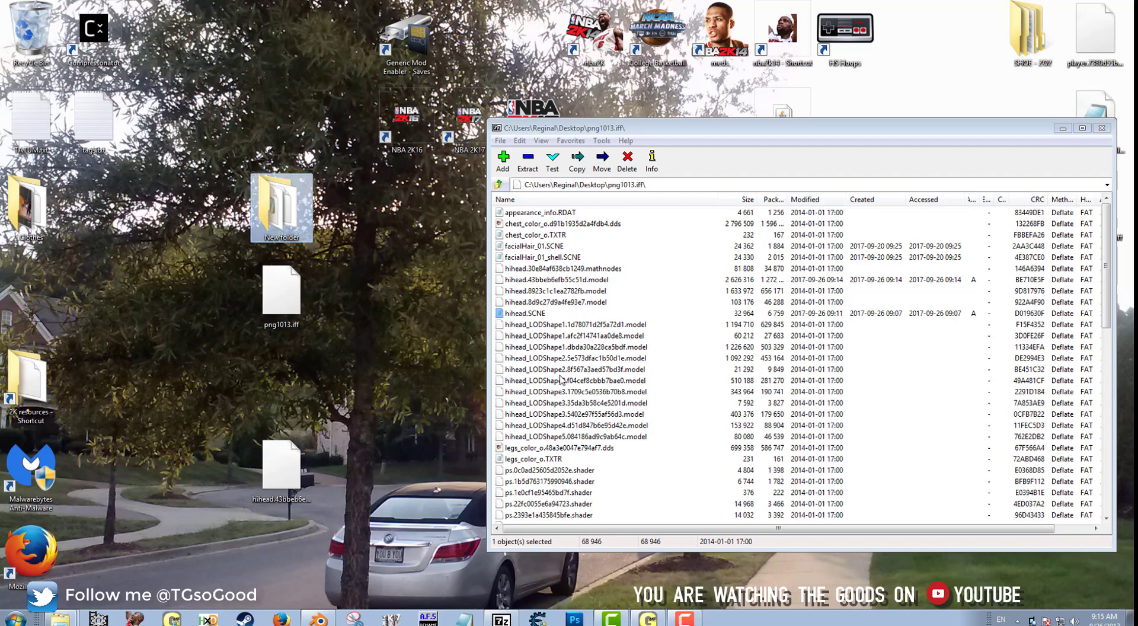
pyautogui.moveTo(298, 296); pyautogui.dragTo(299, 388)
pyautogui.click(296, 485)
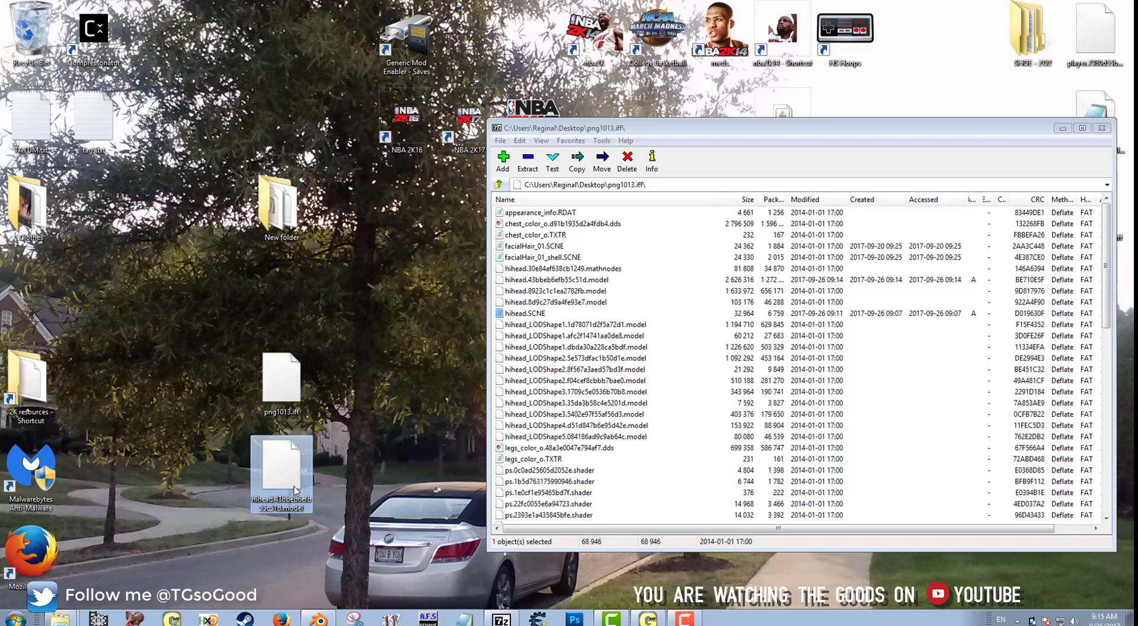
pyautogui.moveTo(276, 496); pyautogui.dragTo(23, 28)
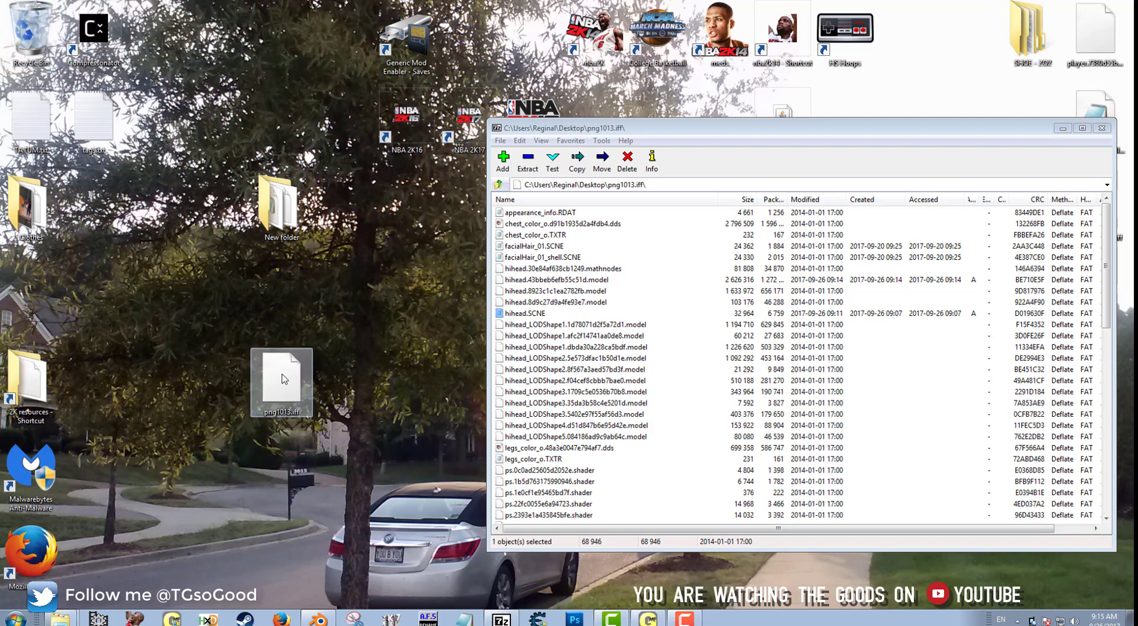
# Close the archive window and copy the png1013.iff file from the desktop.
pyautogui.moveTo(284, 382); pyautogui.dragTo(288, 306)
pyautogui.rightClick(290, 298)
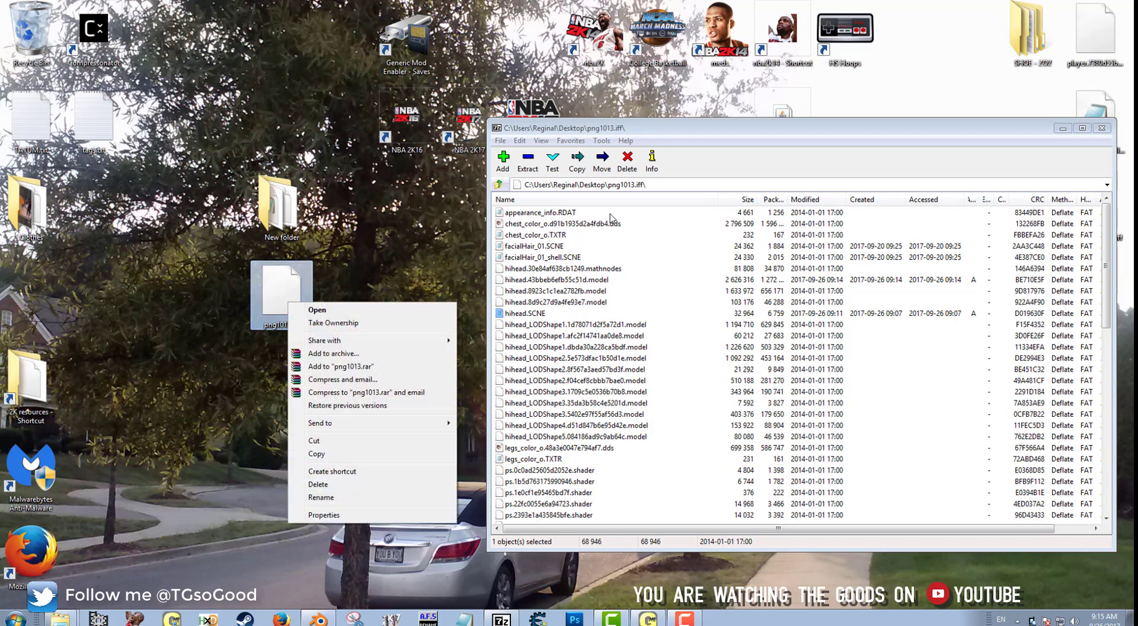
pyautogui.click(1102, 131)
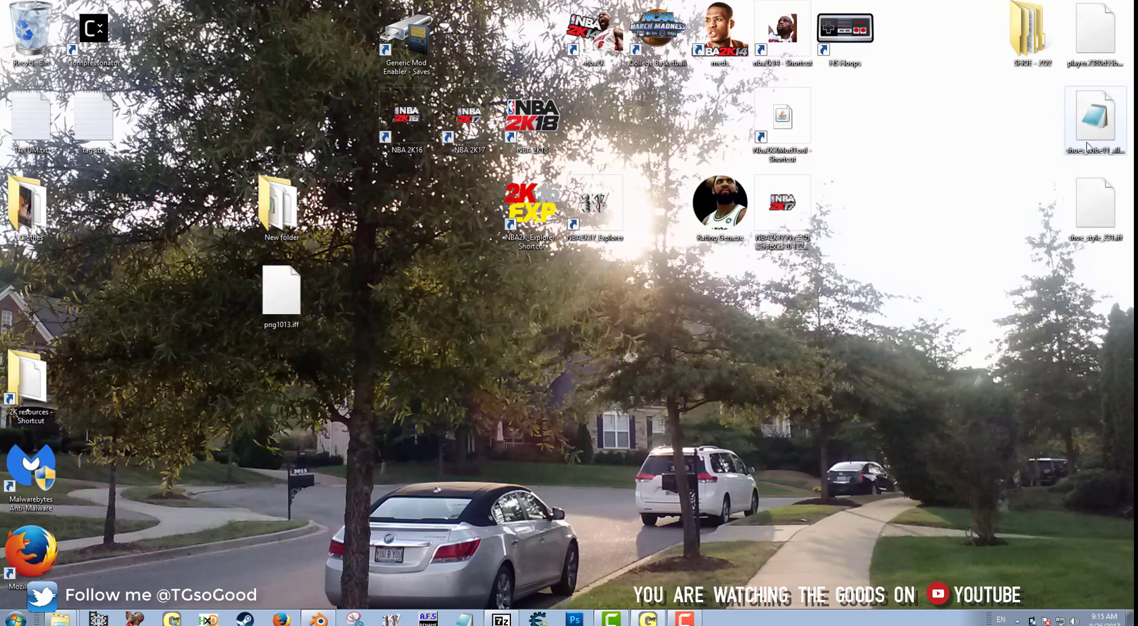
pyautogui.rightClick(313, 296)
pyautogui.rightClick(288, 303)
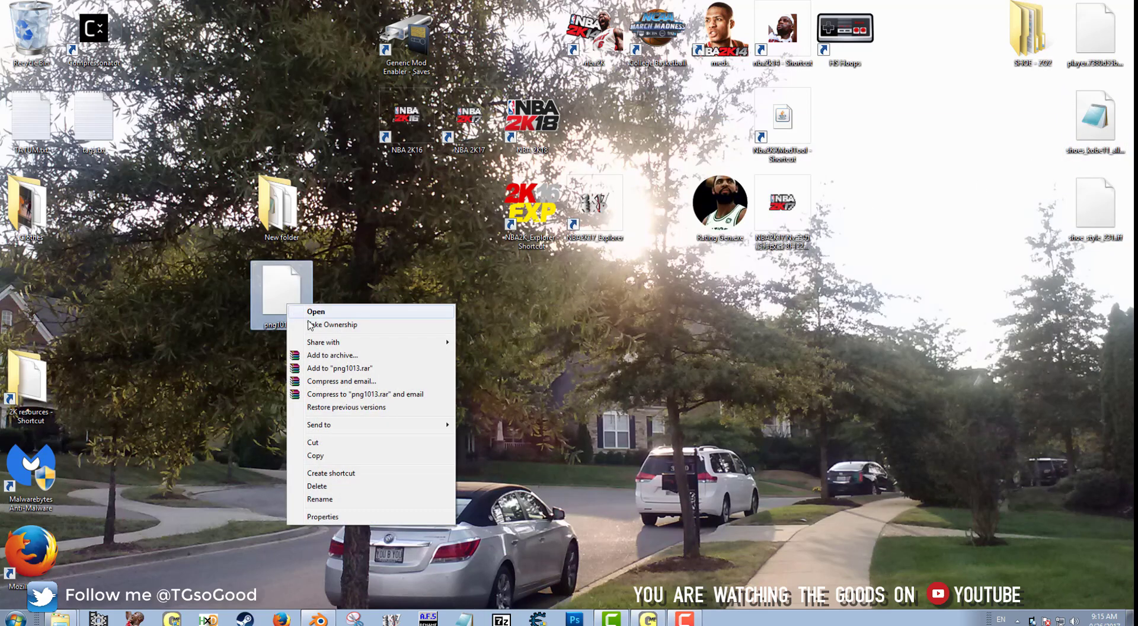
pyautogui.click(333, 461)
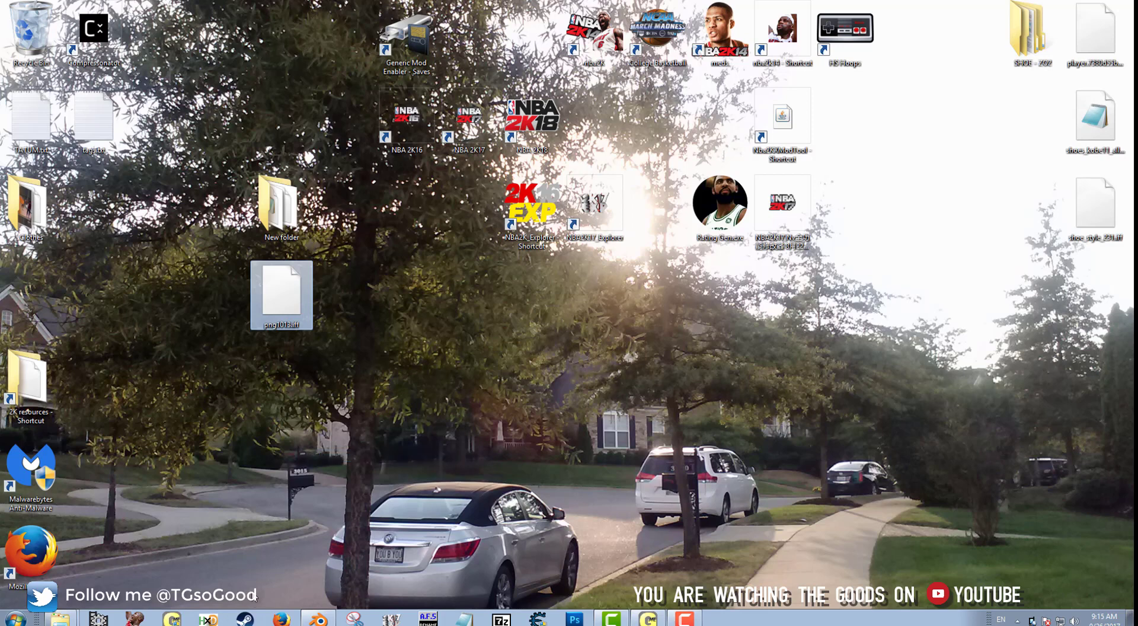
pyautogui.moveTo(62, 619)
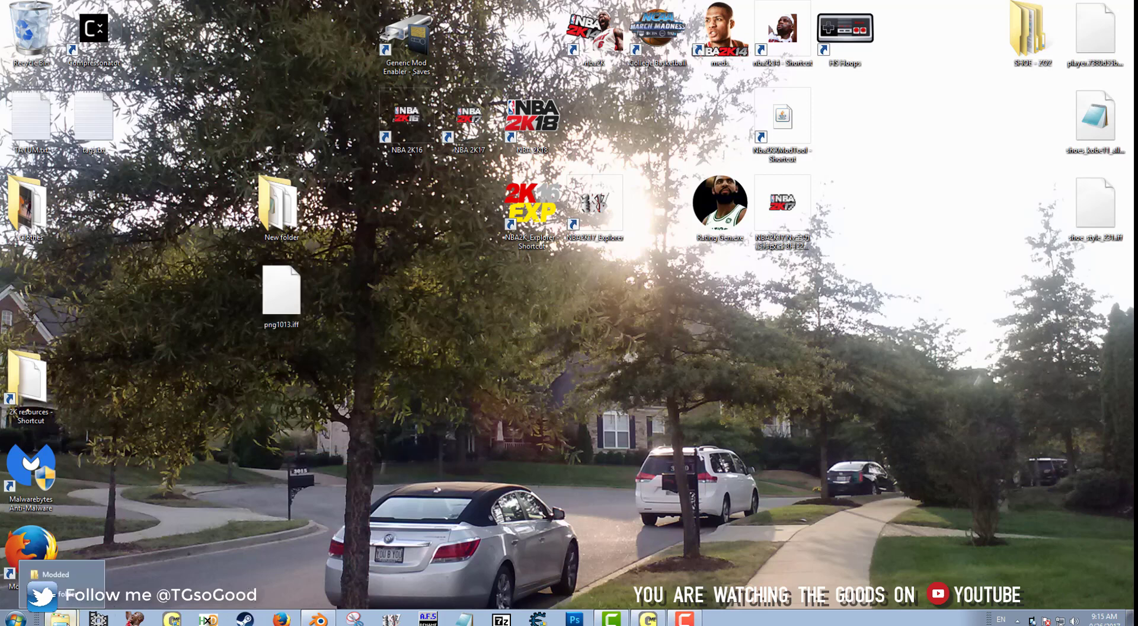
pyautogui.click(60, 587)
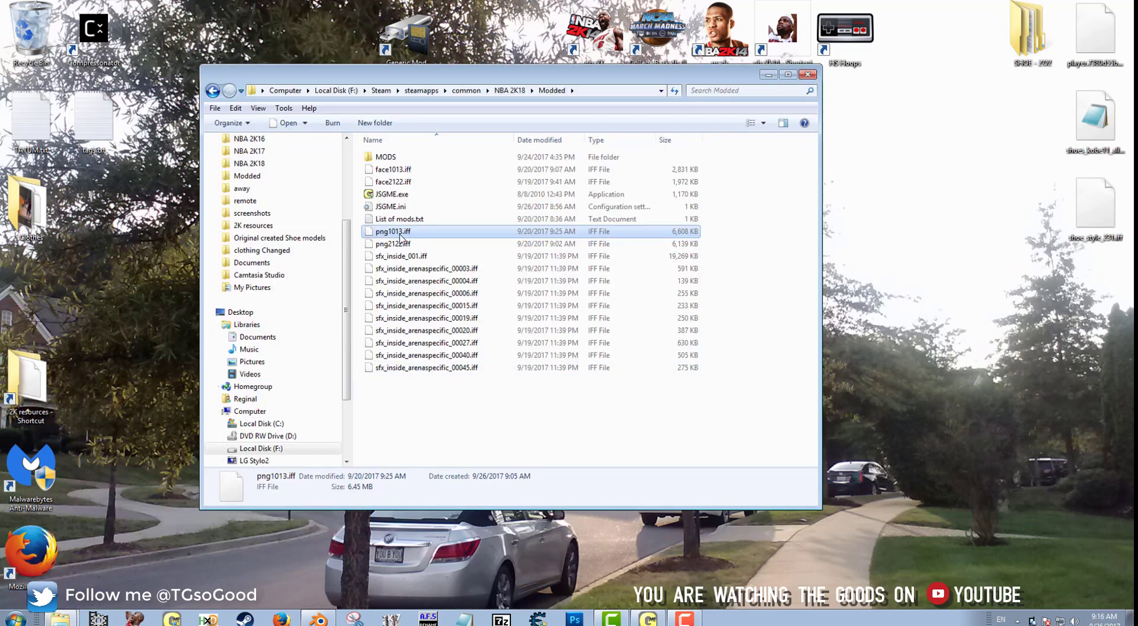
pyautogui.rightClick(483, 442)
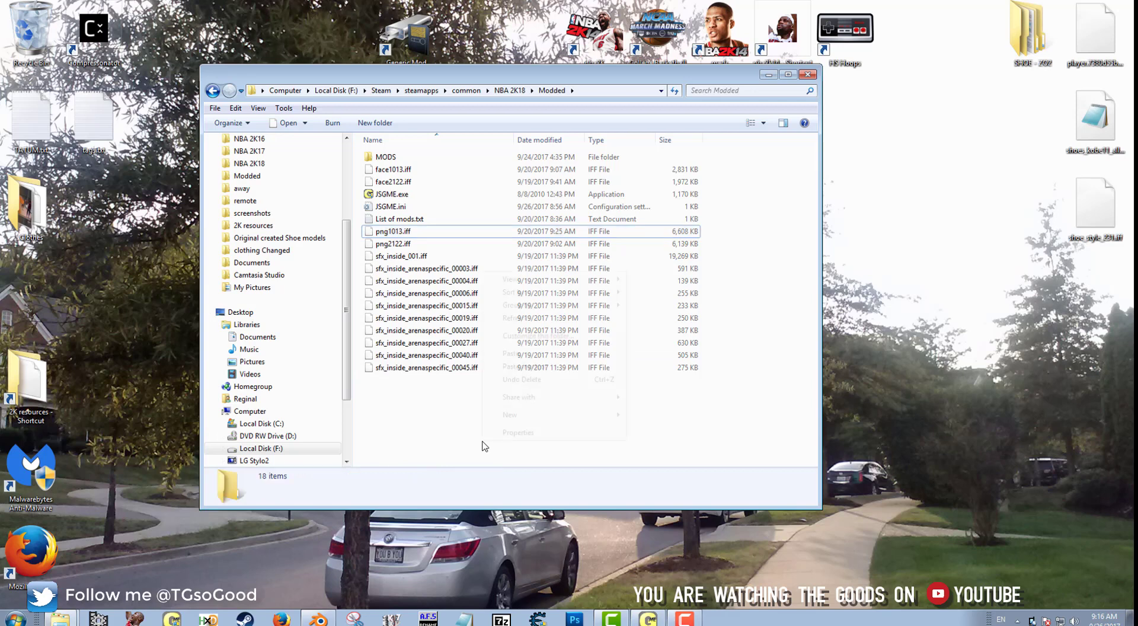
pyautogui.click(512, 355)
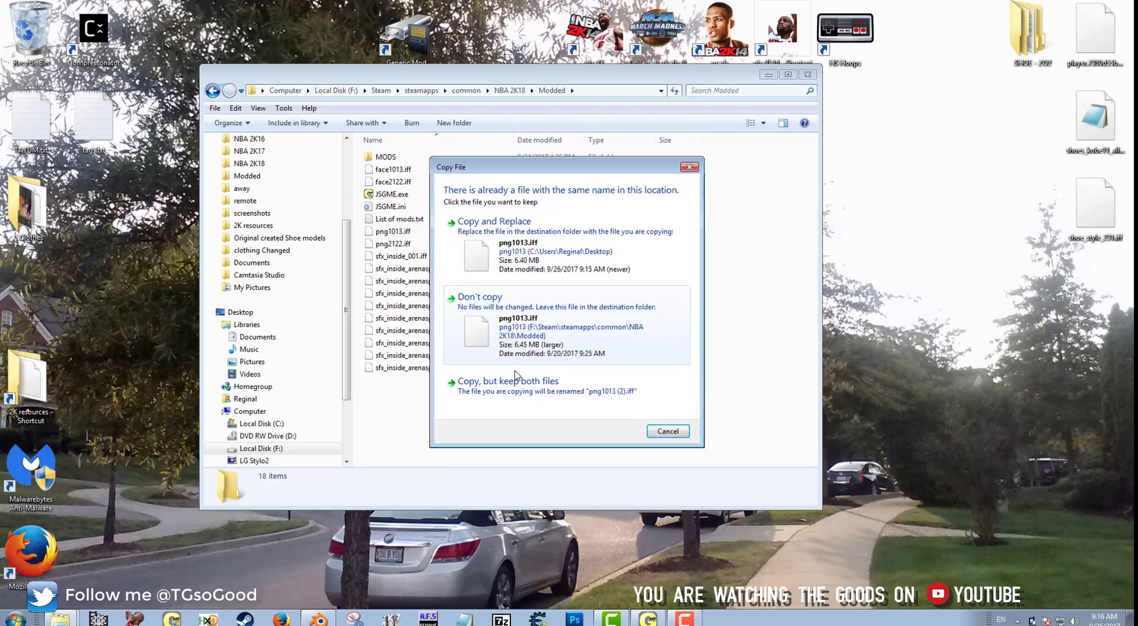
pyautogui.click(667, 432)
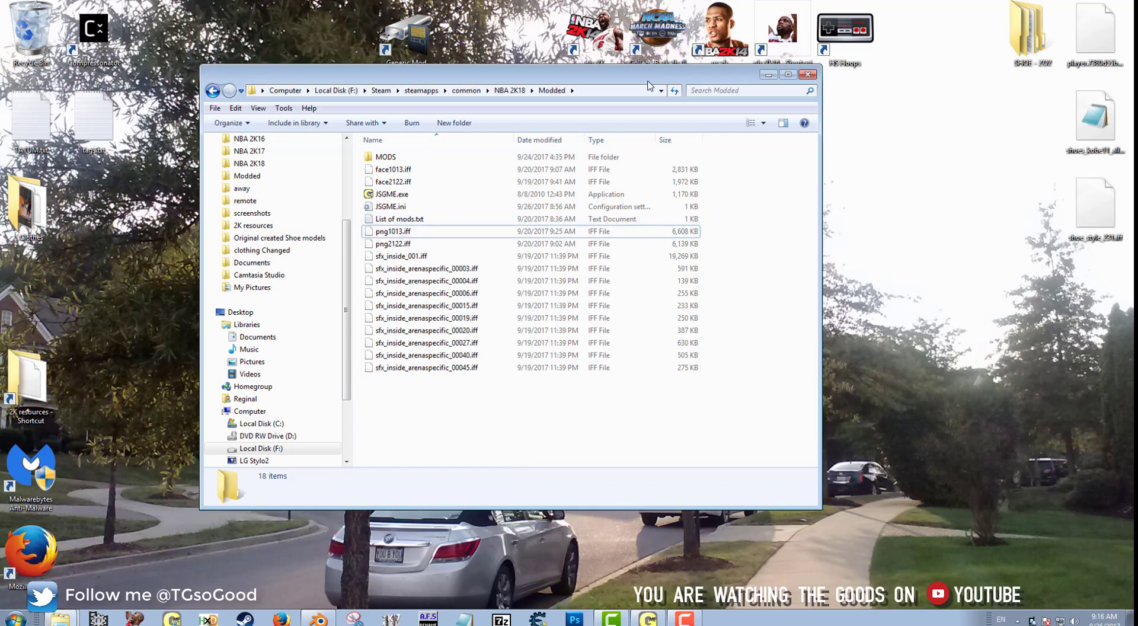
# Uncover the desktop shortcuts and launch NBA 2K18.
pyautogui.moveTo(651, 86); pyautogui.dragTo(601, 204)
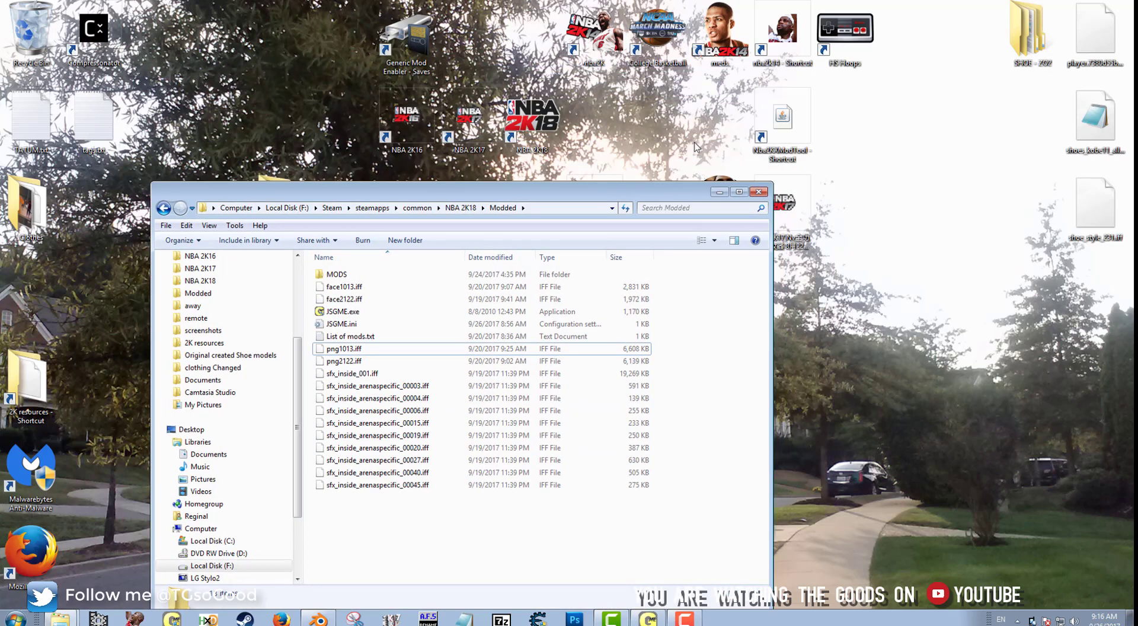
pyautogui.click(541, 153)
pyautogui.doubleClick(552, 136)
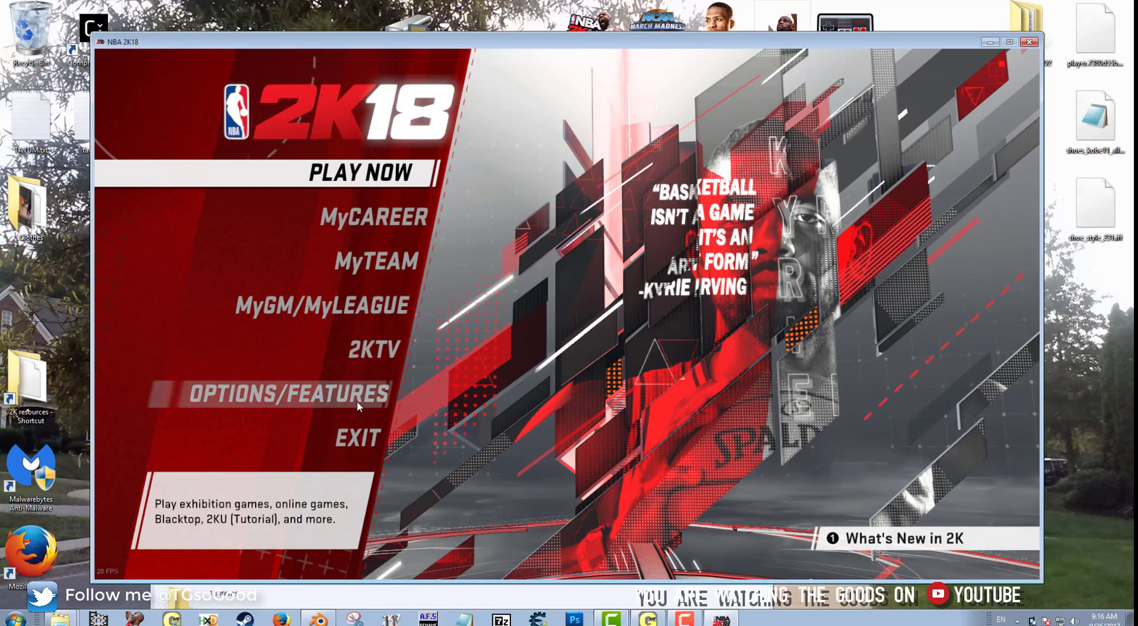
# Open the 1st test roster for editing in the Roster Creator under Options/Features.
pyautogui.click(359, 409)
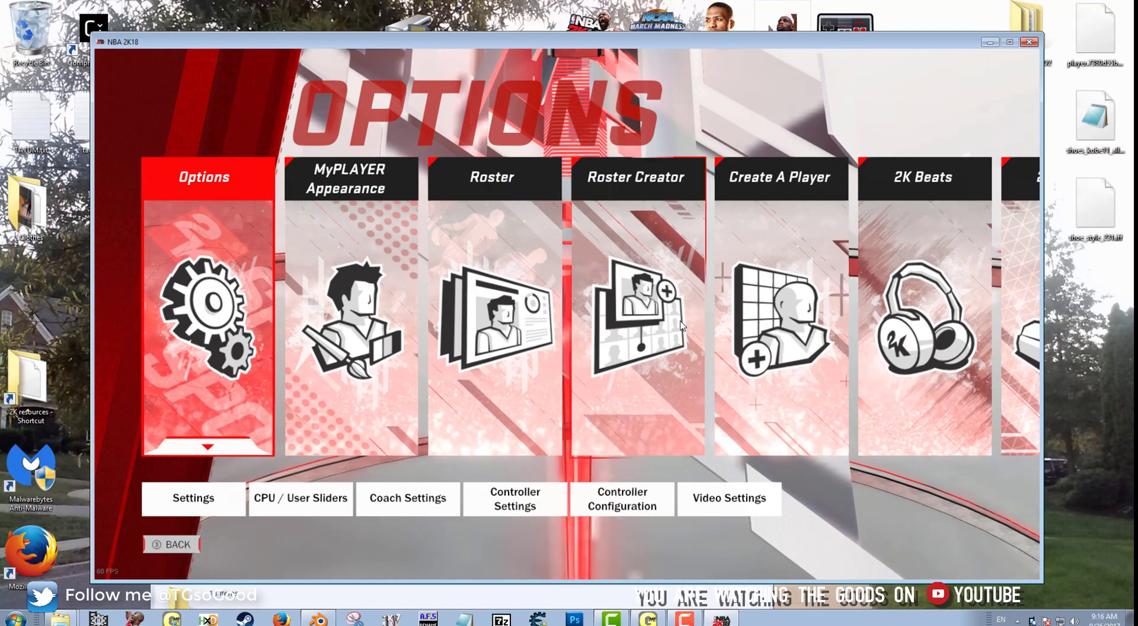
pyautogui.click(681, 325)
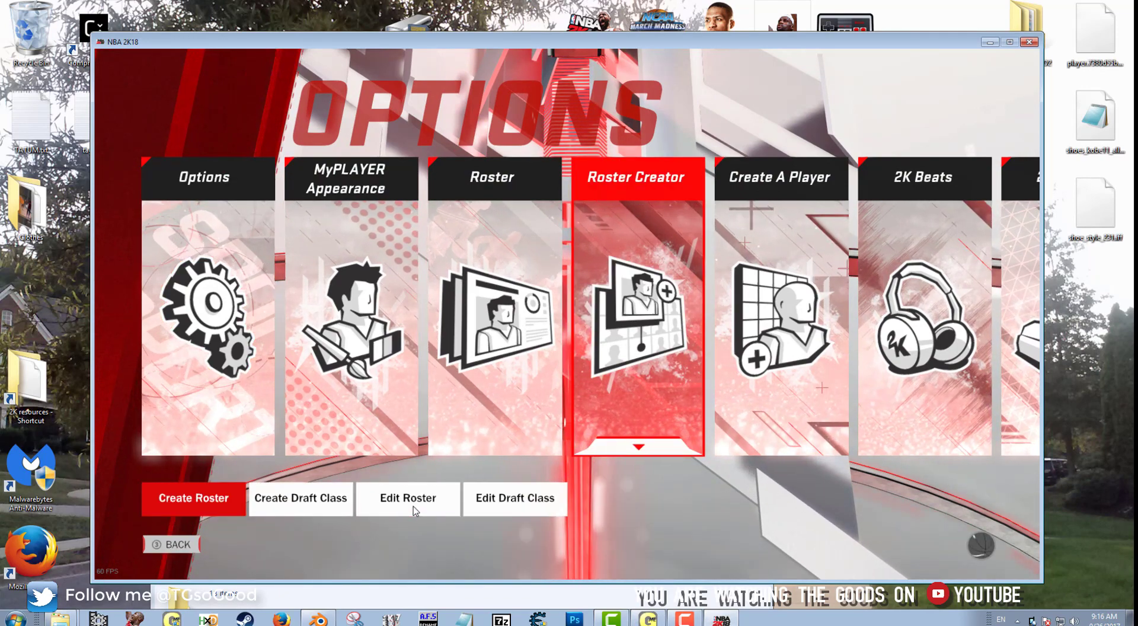
pyautogui.click(414, 507)
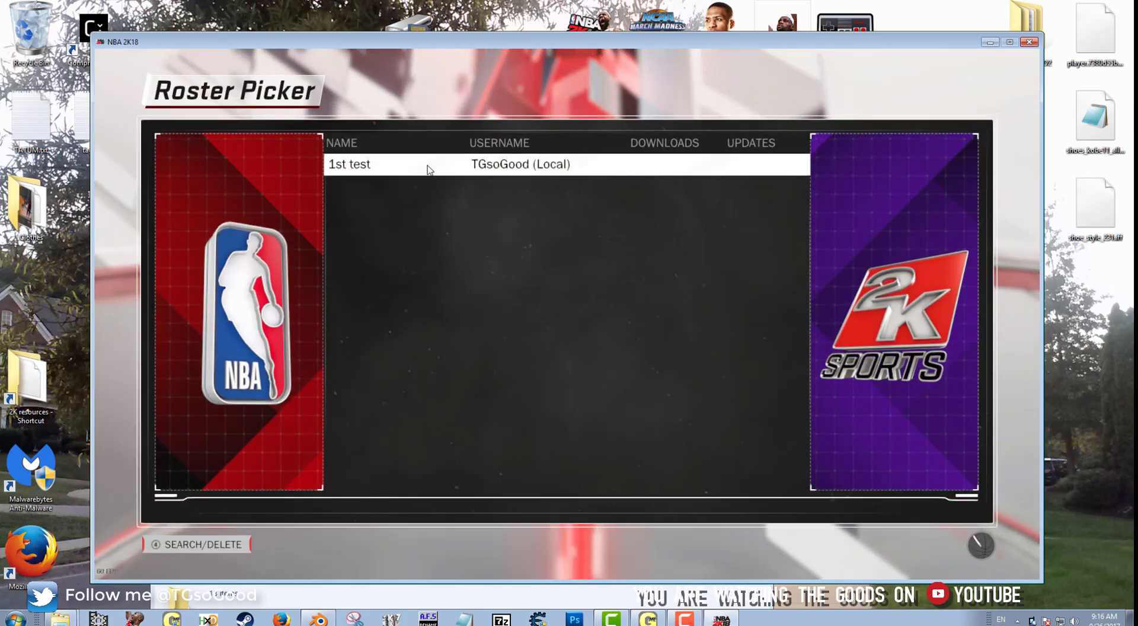
pyautogui.click(444, 170)
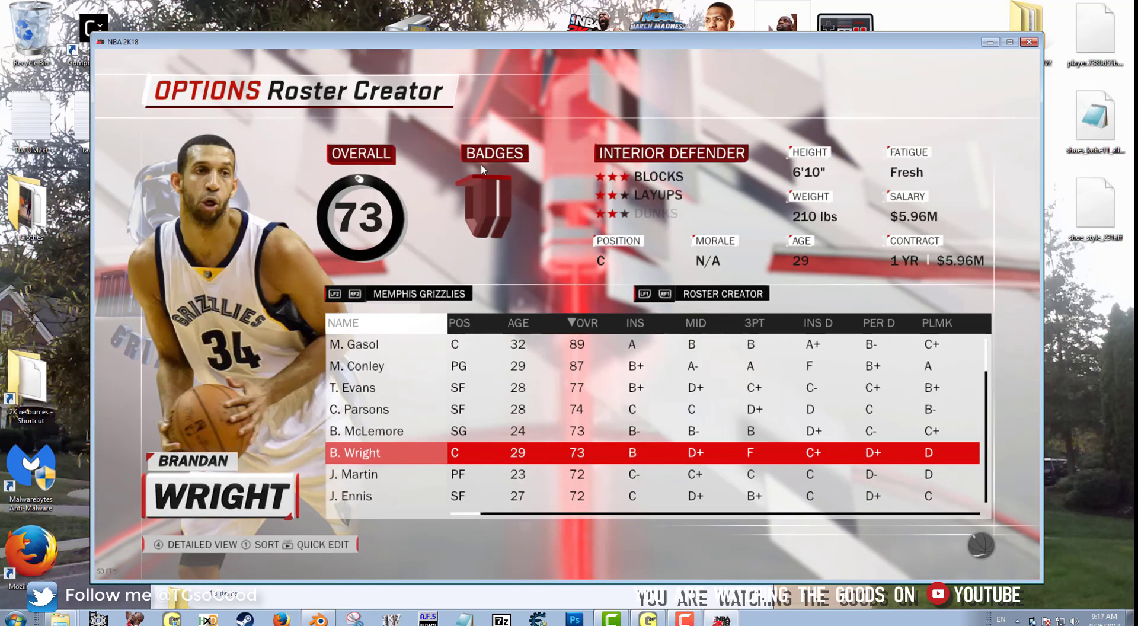
# Switch the roster to the Cleveland Cavaliers and open L. James in the player editor to view his current face.
pyautogui.click(336, 295)
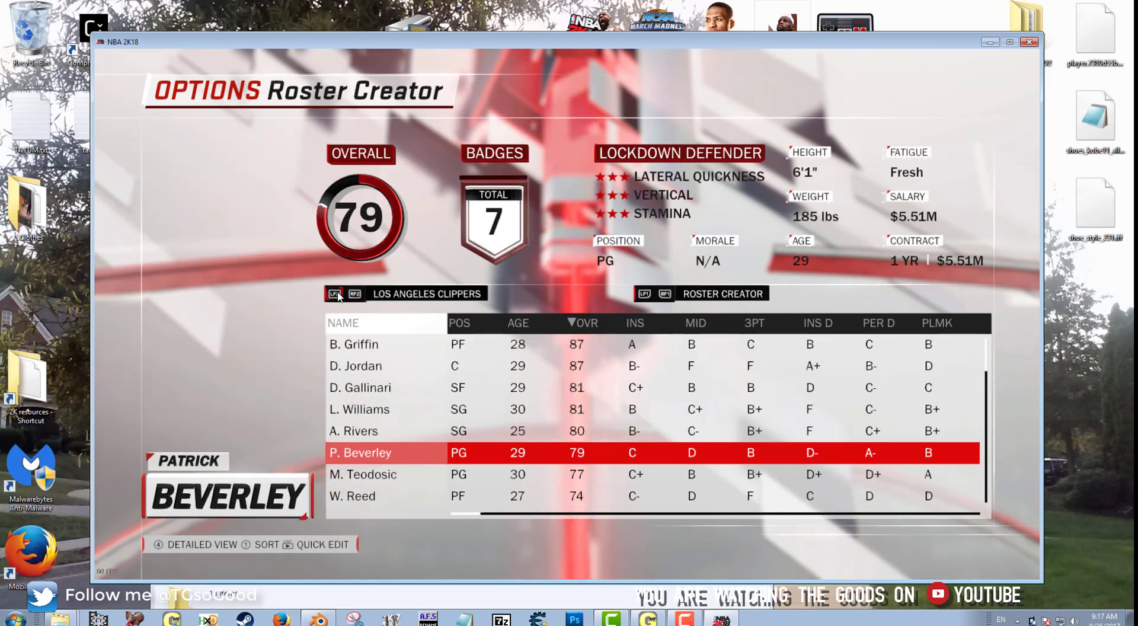
pyautogui.click(336, 295)
pyautogui.click(335, 294)
pyautogui.click(336, 294)
pyautogui.click(361, 297)
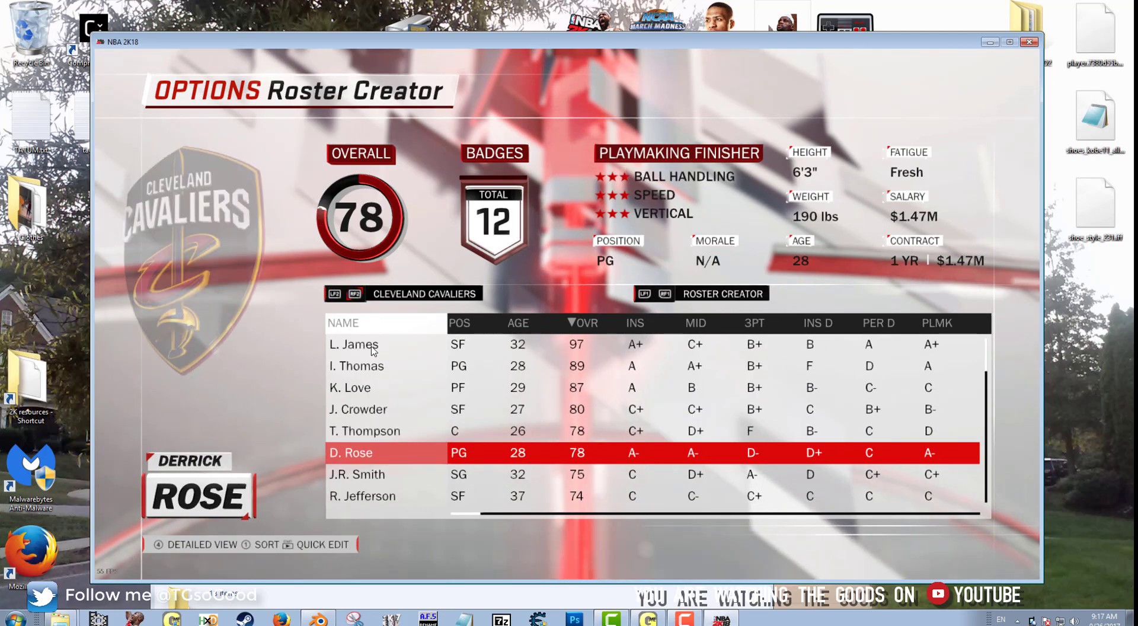
pyautogui.click(375, 348)
pyautogui.click(437, 318)
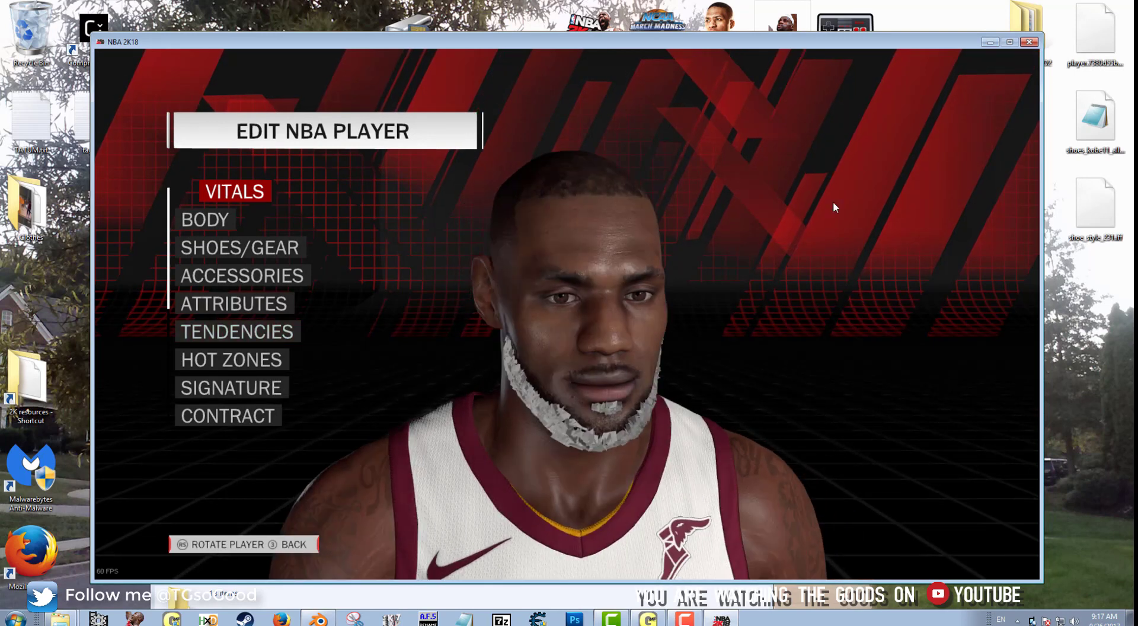
# Leave the player editor with Accept Changes and Return, and select I. Thomas in the Cavaliers list.
pyautogui.press('Escape')
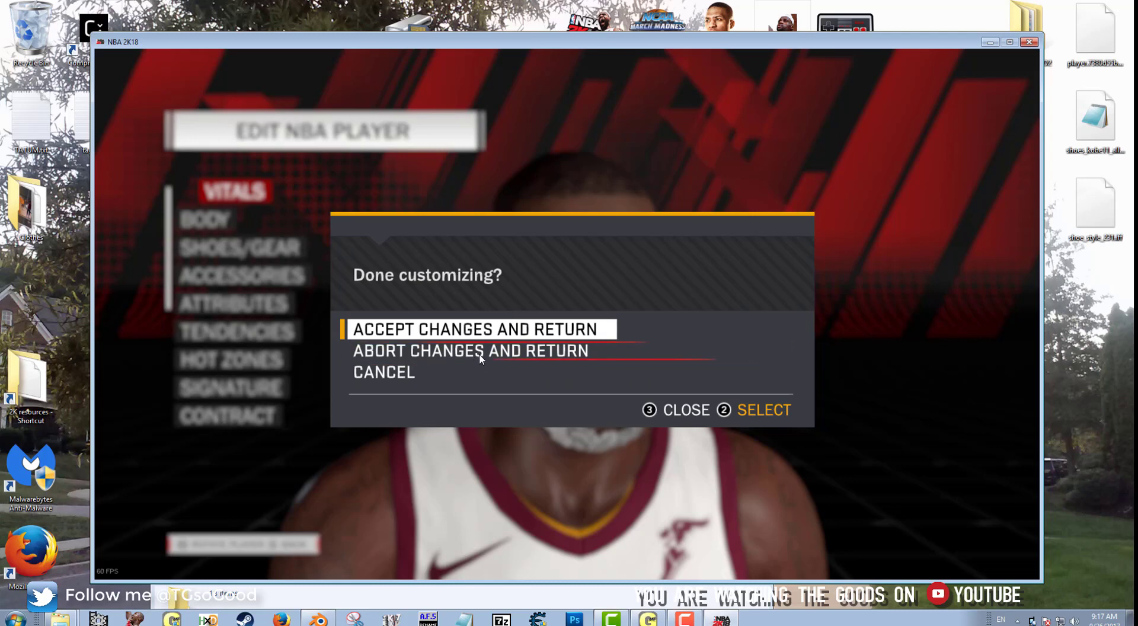
pyautogui.press('Return')
pyautogui.press('Down')
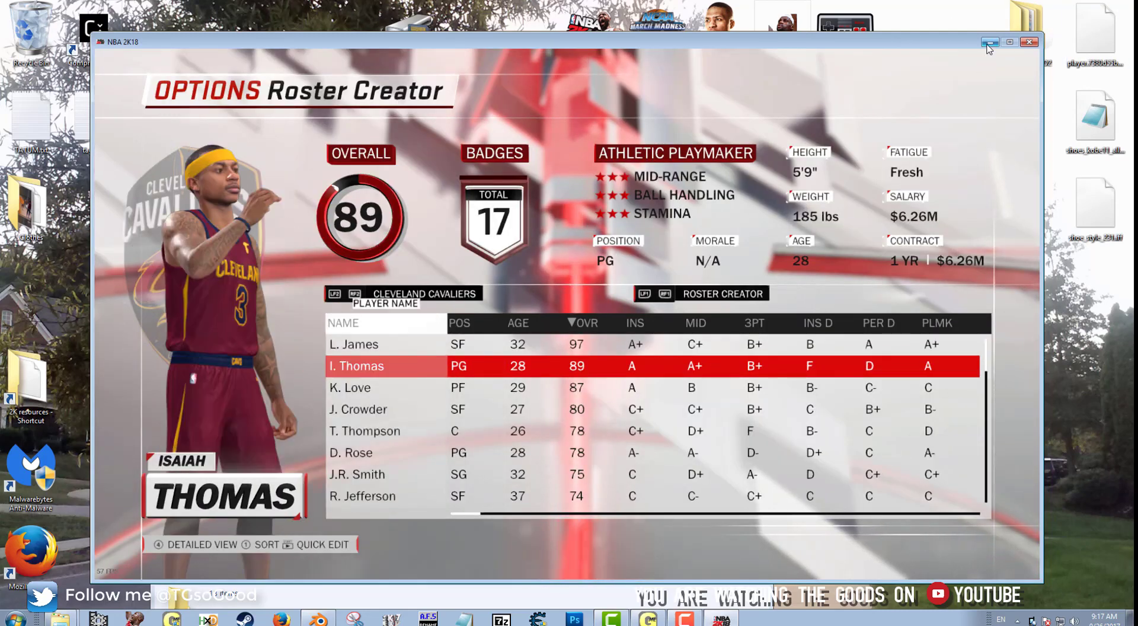
# Minimize the game and copy the desktop's png1013.iff into the NBA 2K18 Modded folder, replacing the existing file.
pyautogui.click(990, 43)
pyautogui.moveTo(376, 191); pyautogui.dragTo(588, 104)
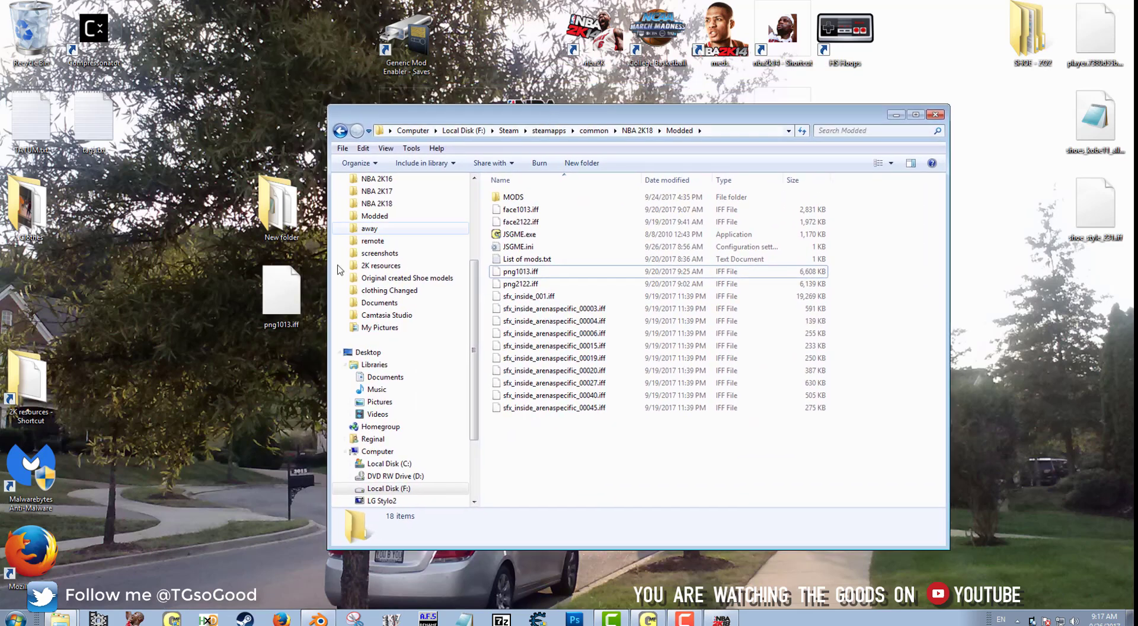
pyautogui.click(301, 296)
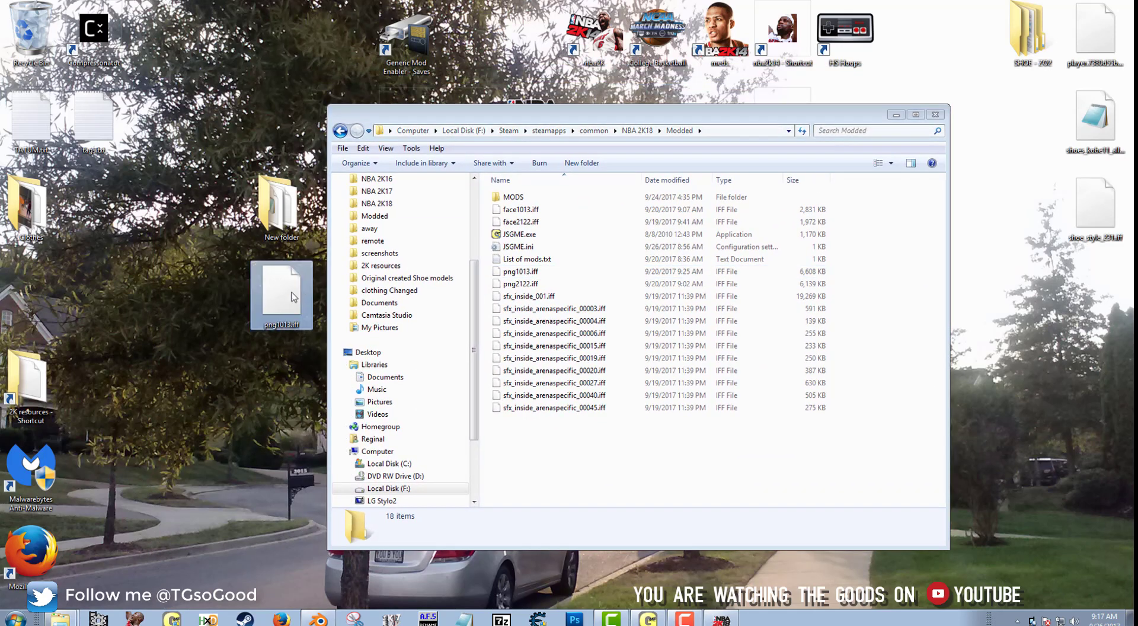
pyautogui.moveTo(270, 296); pyautogui.dragTo(602, 269)
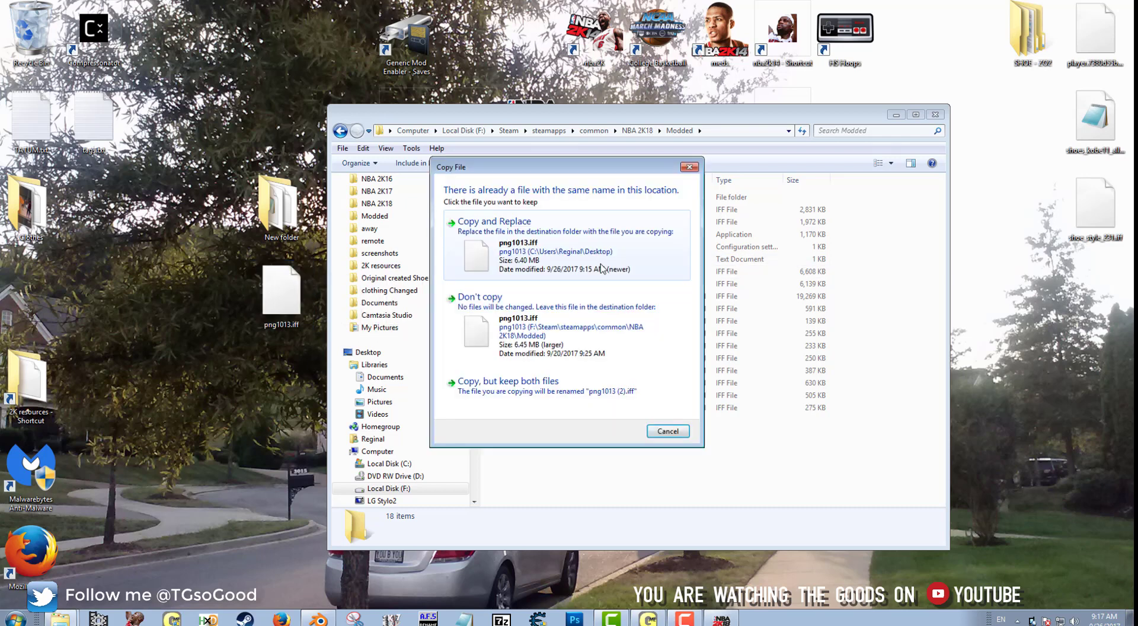
pyautogui.click(602, 269)
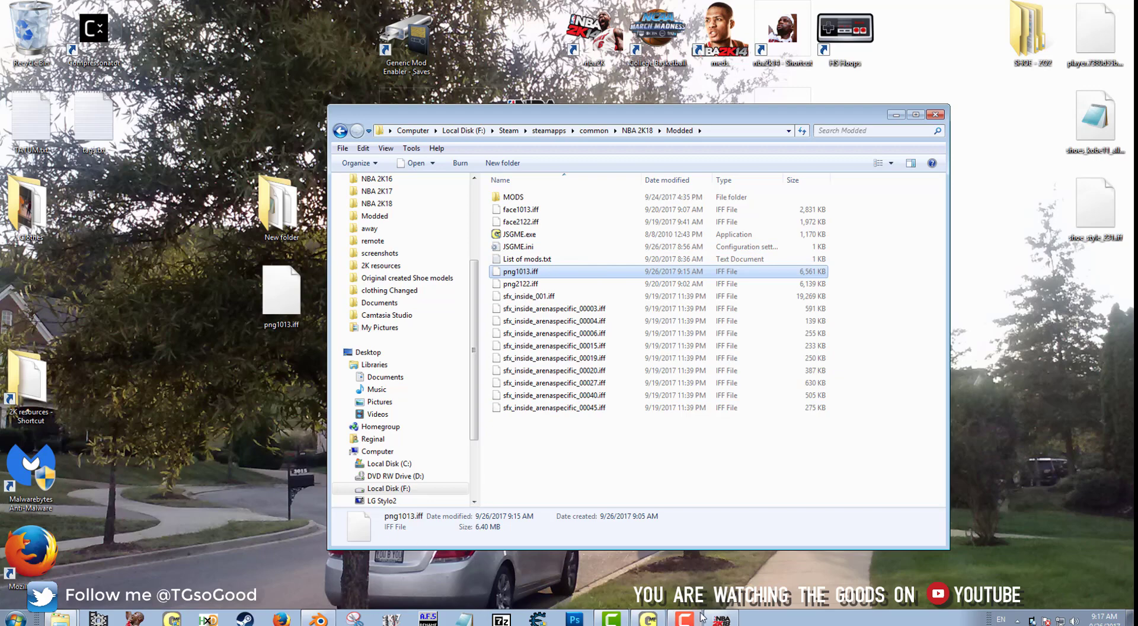
# Switch back to NBA 2K18 and open L. James in the player editor to check the modded face.
pyautogui.click(718, 619)
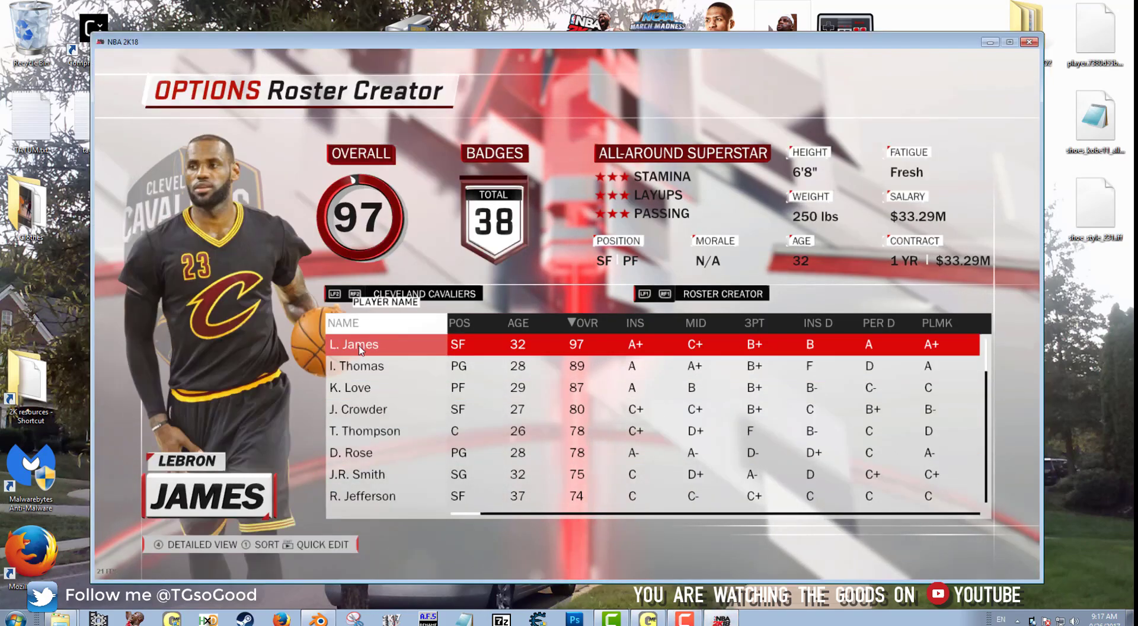
pyautogui.click(360, 349)
pyautogui.click(385, 317)
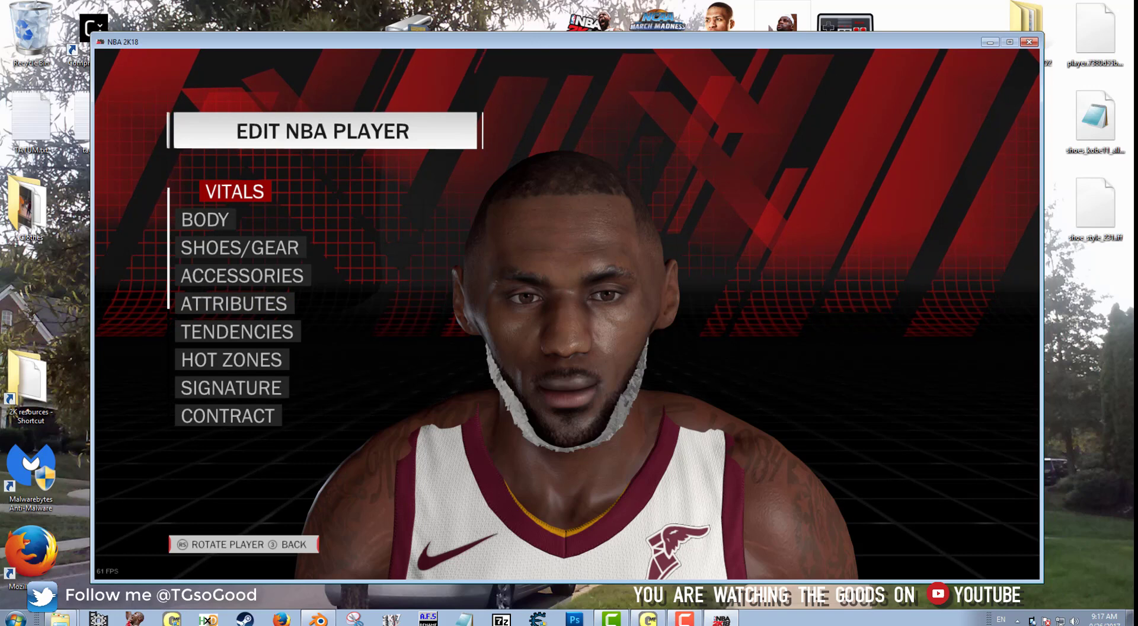
# Open the Body section of the player editor to inspect the modded head on the full player model.
pyautogui.click(203, 220)
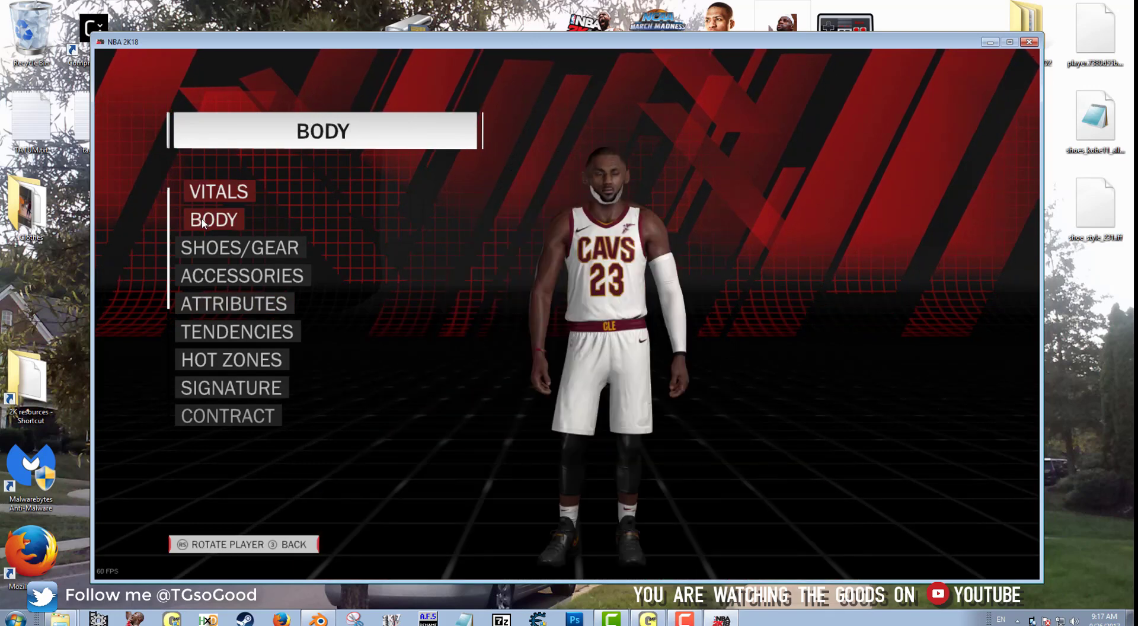
pyautogui.moveTo(675, 301); pyautogui.dragTo(556, 382)
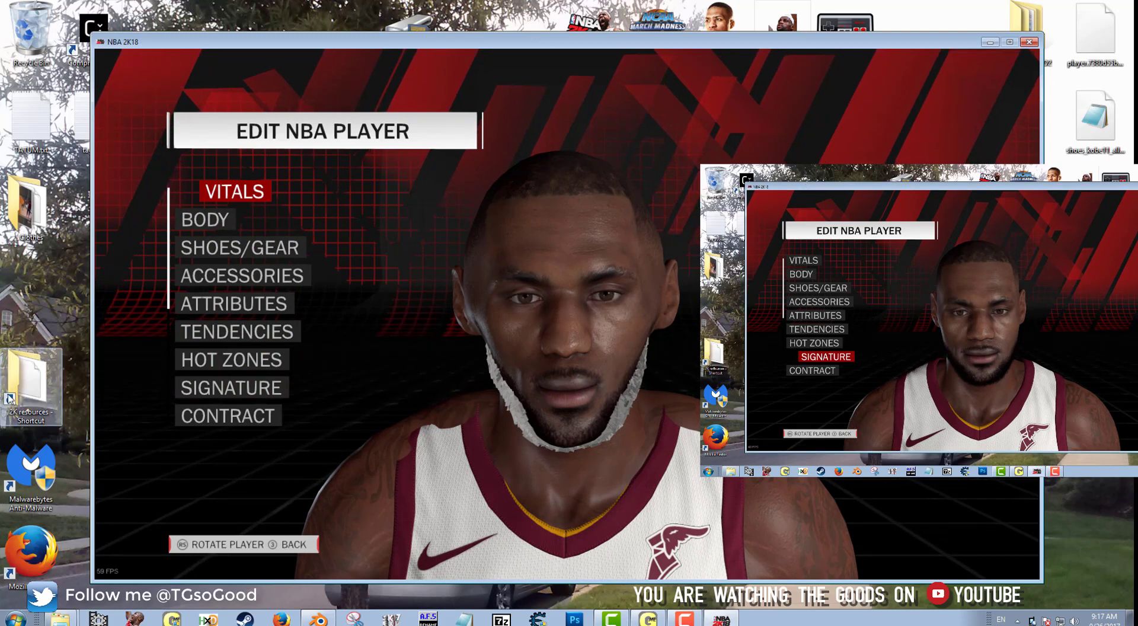
pyautogui.click(204, 223)
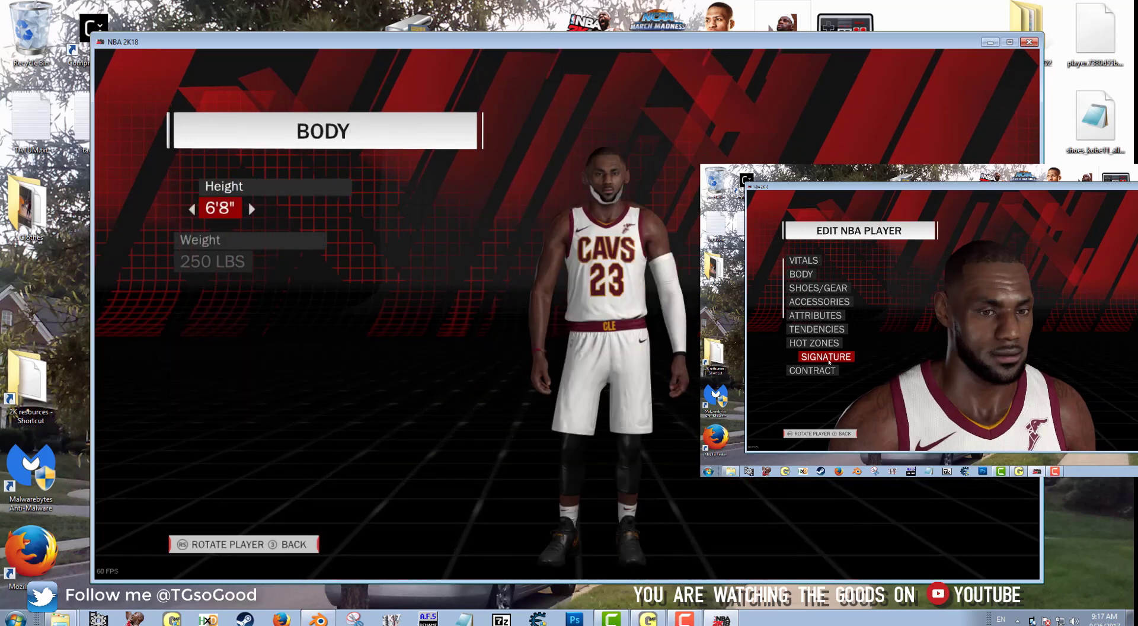